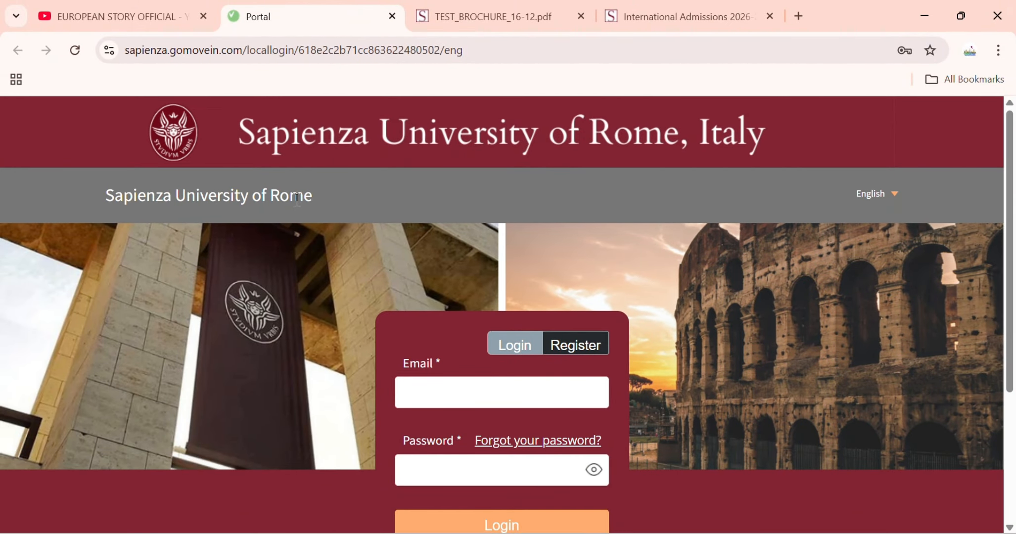
- Switch to creating a new account and enter the account password
{"action": "scroll", "coordinate": [282, 211], "scroll_direction": "down", "scroll_amount": 2}
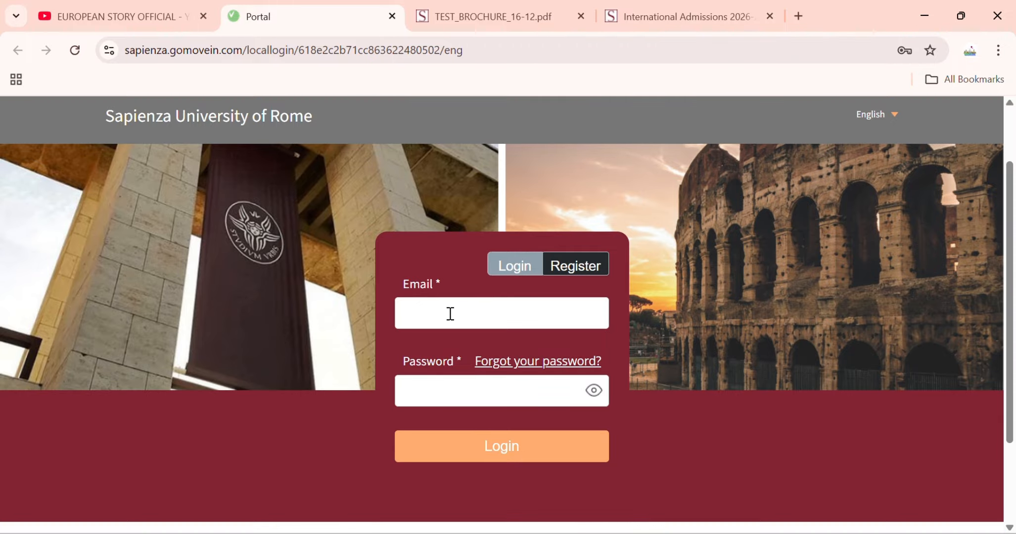
{"action": "left_click", "coordinate": [567, 271]}
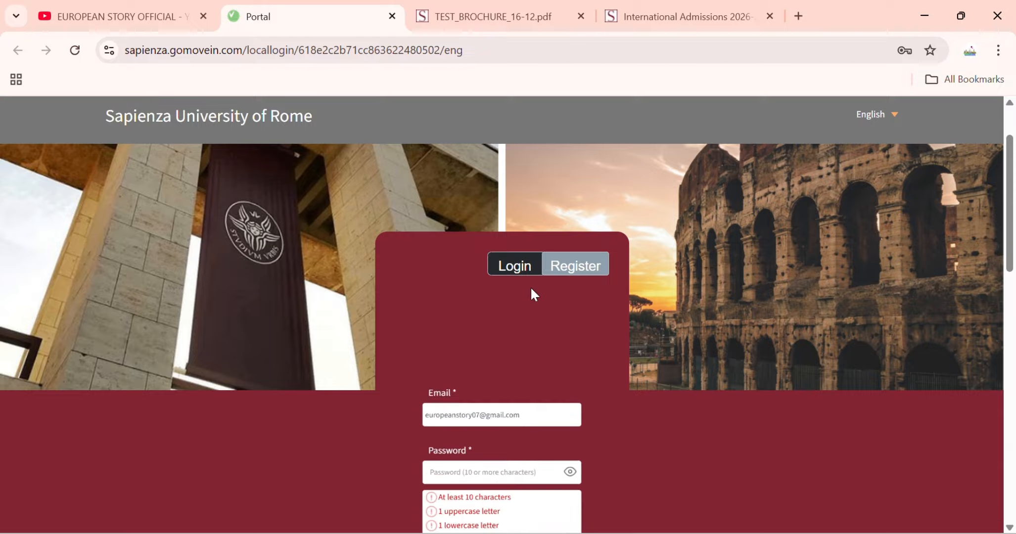
{"action": "scroll", "coordinate": [465, 277], "scroll_direction": "down", "scroll_amount": 2}
{"action": "left_click", "coordinate": [461, 309]}
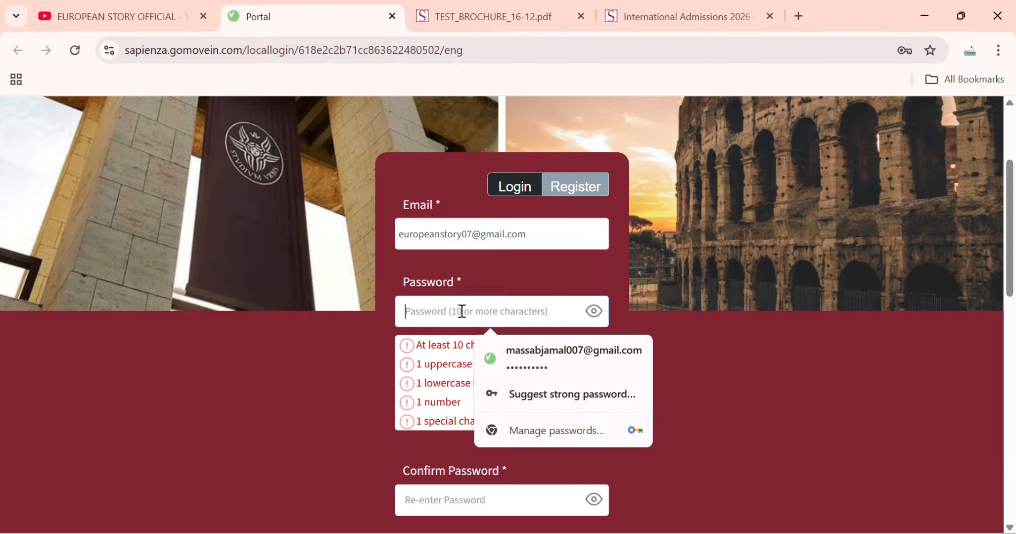
{"action": "type", "text": "•••"}
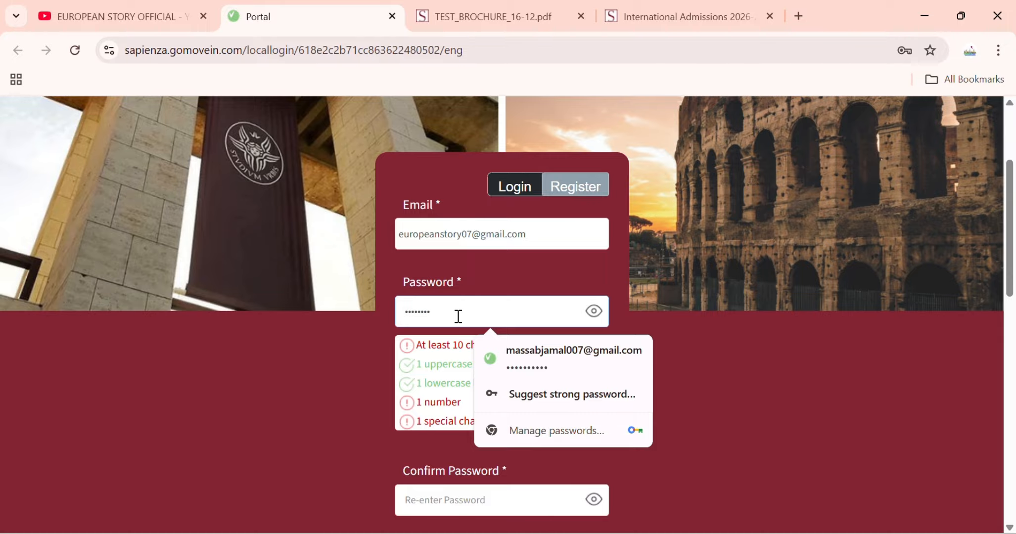
{"action": "type", "text": "•••••••"}
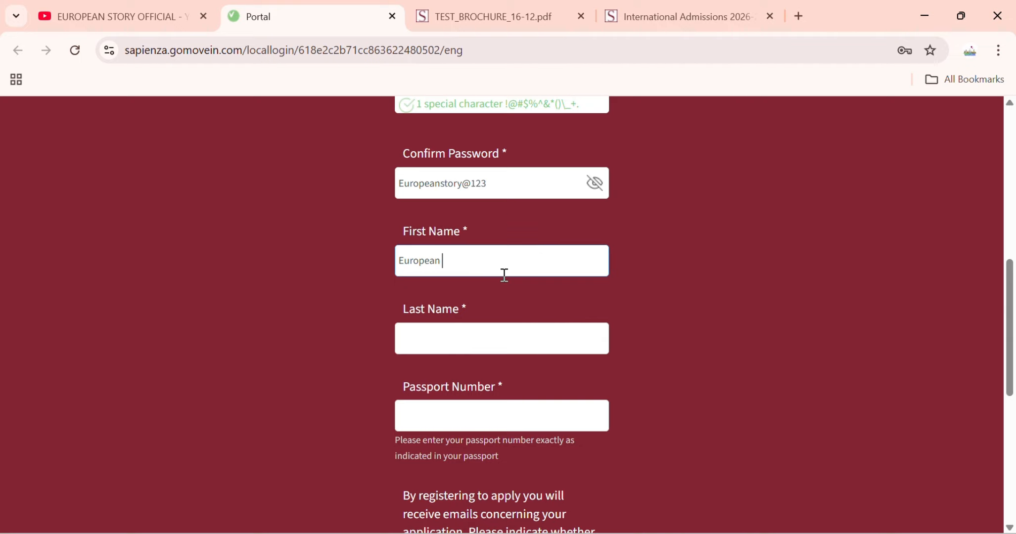
- Enter the last name and passport number, and decline other information from the university
{"action": "left_click", "coordinate": [452, 352]}
{"action": "type", "text": "Story"}
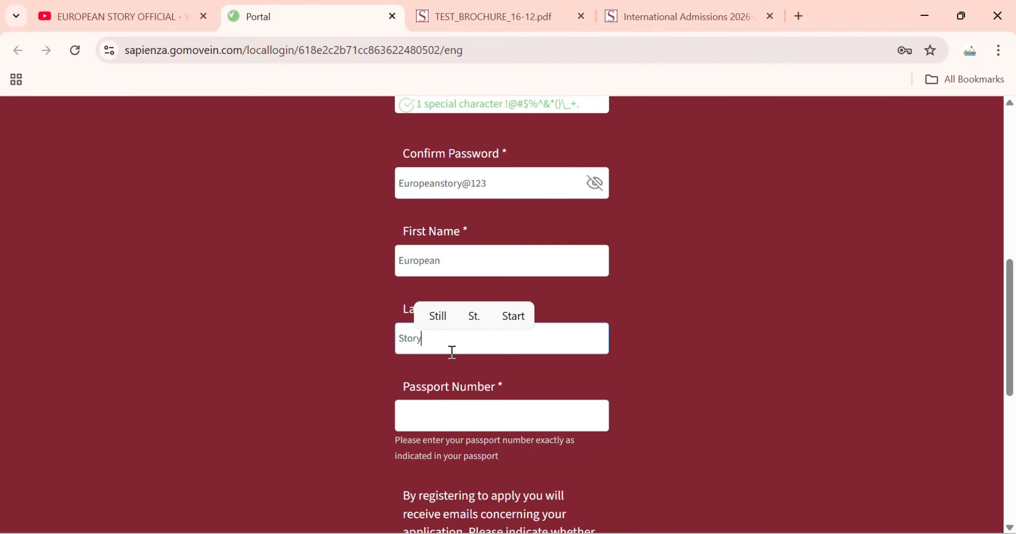
{"action": "left_click", "coordinate": [477, 407]}
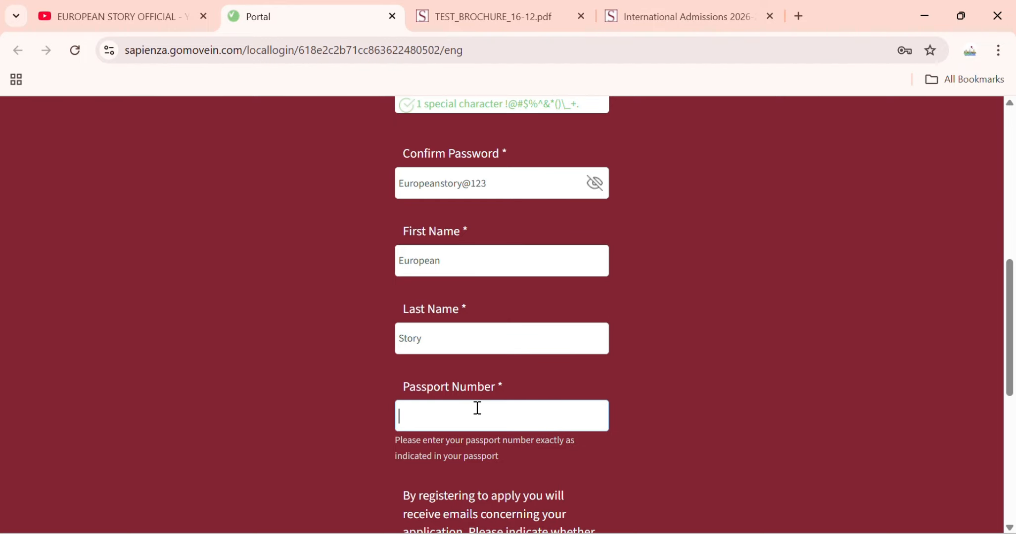
{"action": "scroll", "coordinate": [515, 410], "scroll_direction": "down", "scroll_amount": 5}
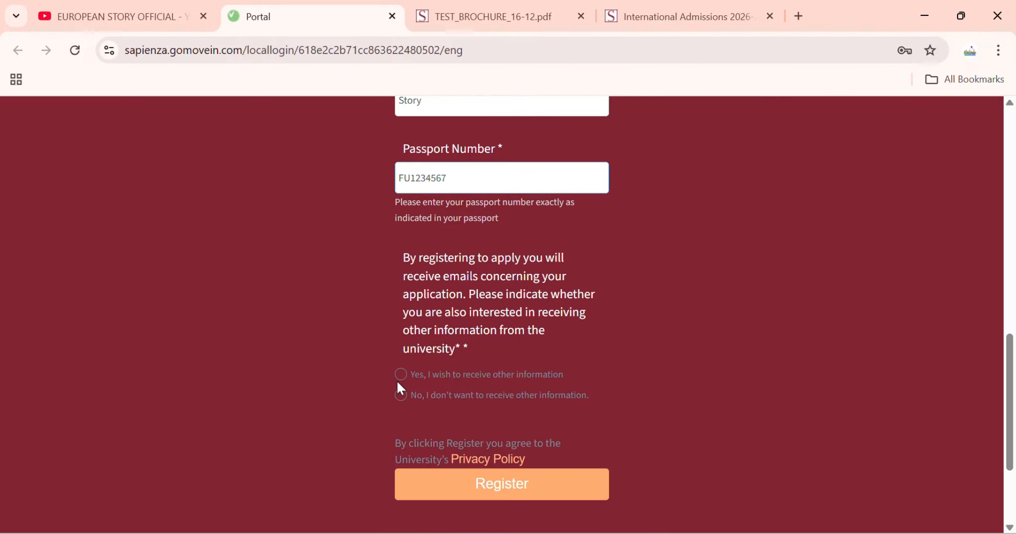
{"action": "left_click", "coordinate": [400, 395]}
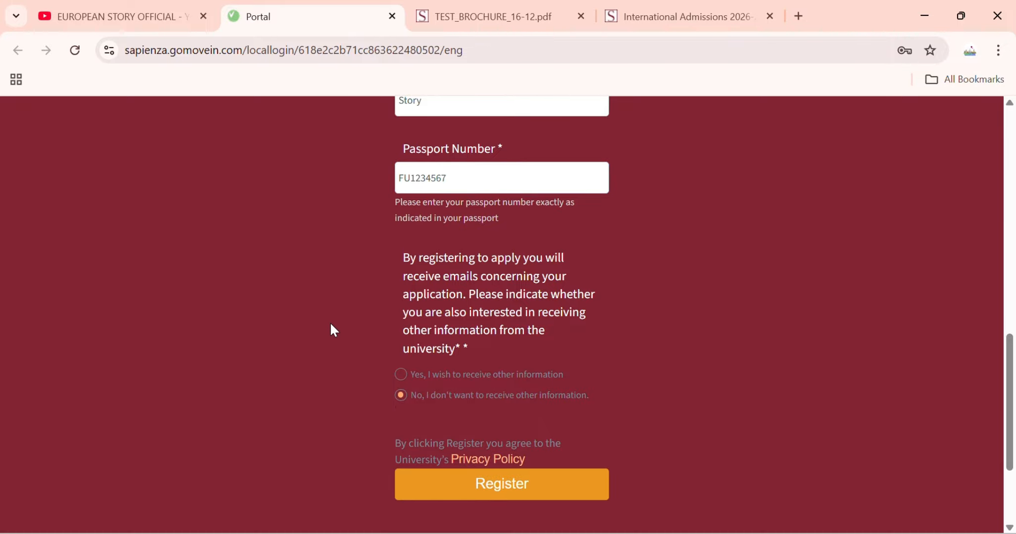
{"action": "scroll", "coordinate": [330, 324], "scroll_direction": "up", "scroll_amount": 15}
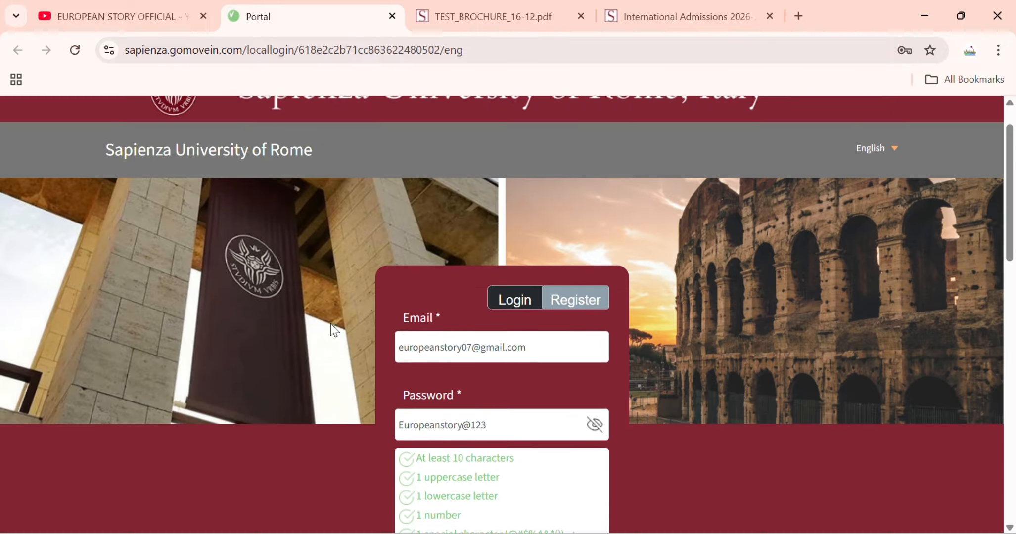
- Begin a new pre-selection application and start the 1st Choice Application card
{"action": "scroll", "coordinate": [330, 324], "scroll_direction": "up", "scroll_amount": 1}
{"action": "scroll", "coordinate": [351, 303], "scroll_direction": "down", "scroll_amount": 5}
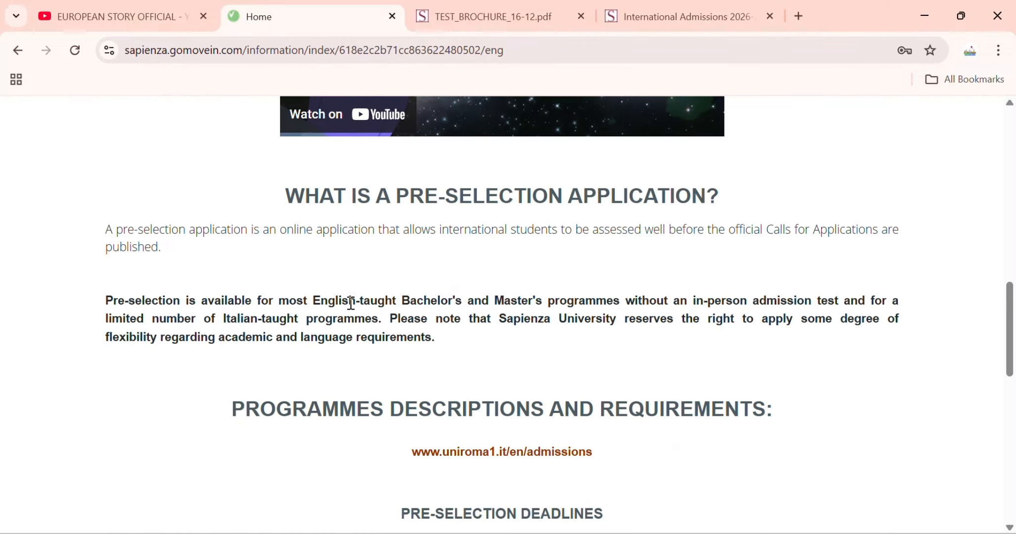
{"action": "scroll", "coordinate": [350, 303], "scroll_direction": "down", "scroll_amount": 10}
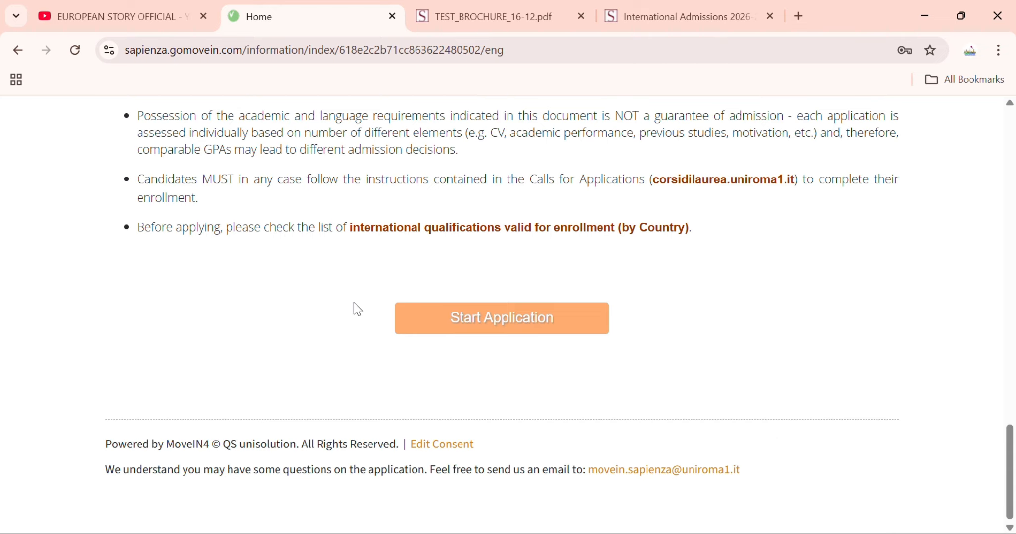
{"action": "scroll", "coordinate": [445, 336], "scroll_direction": "up", "scroll_amount": 15}
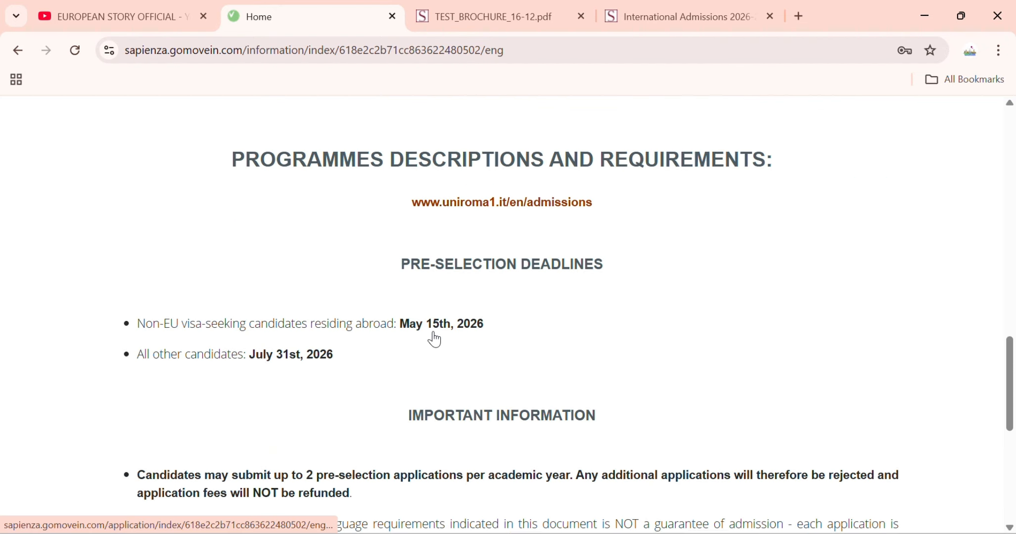
{"action": "scroll", "coordinate": [347, 332], "scroll_direction": "down", "scroll_amount": 15}
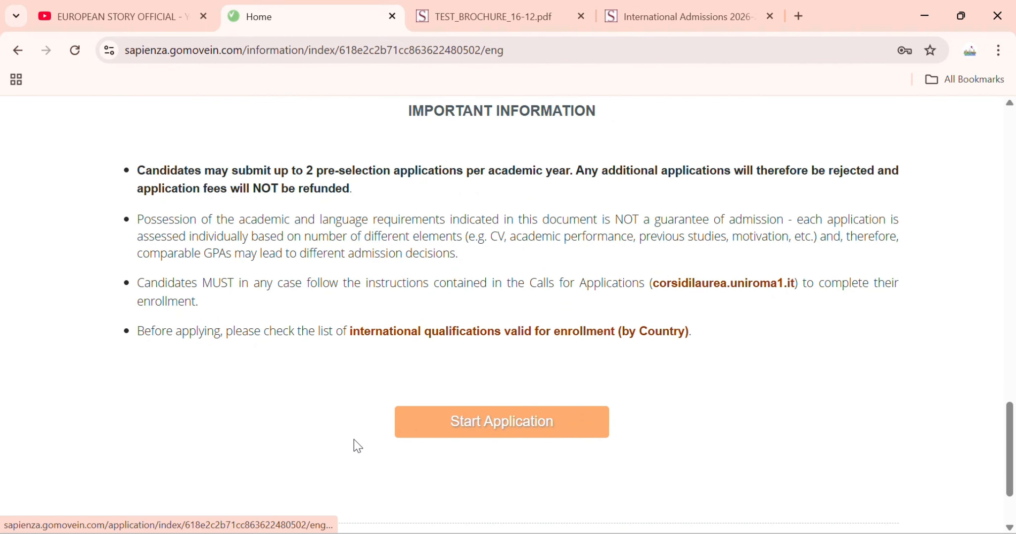
{"action": "left_click", "coordinate": [486, 434]}
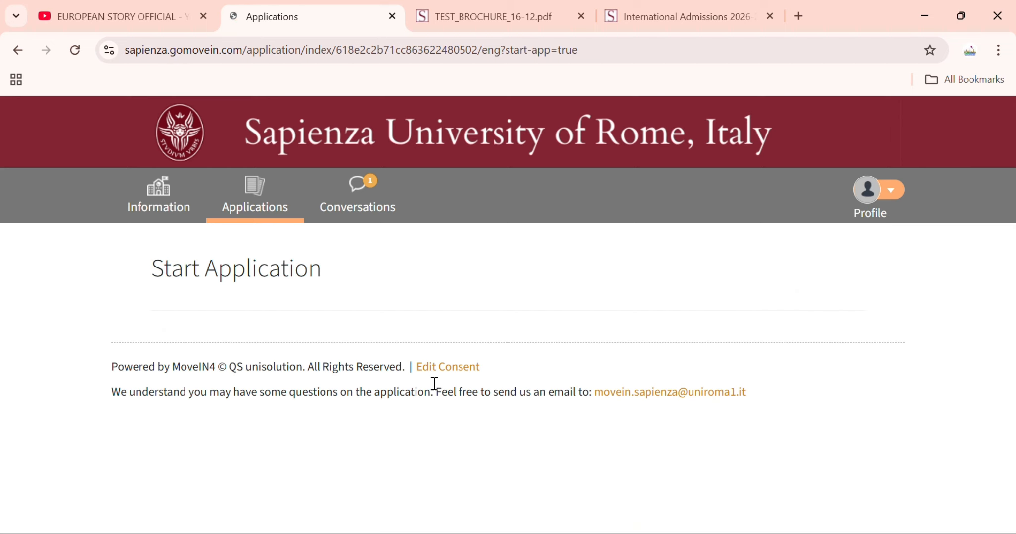
{"action": "scroll", "coordinate": [316, 396], "scroll_direction": "down", "scroll_amount": 6}
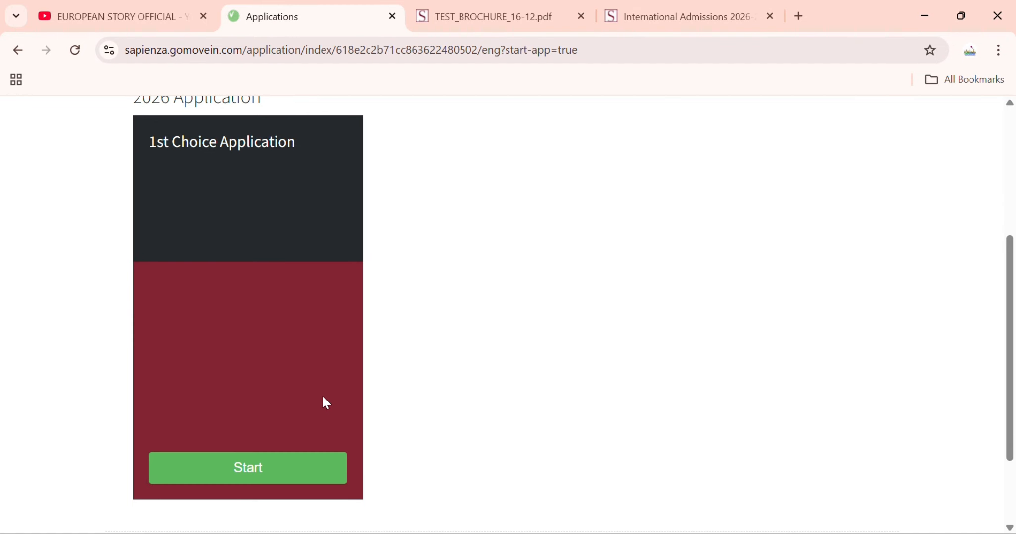
{"action": "left_click", "coordinate": [297, 401]}
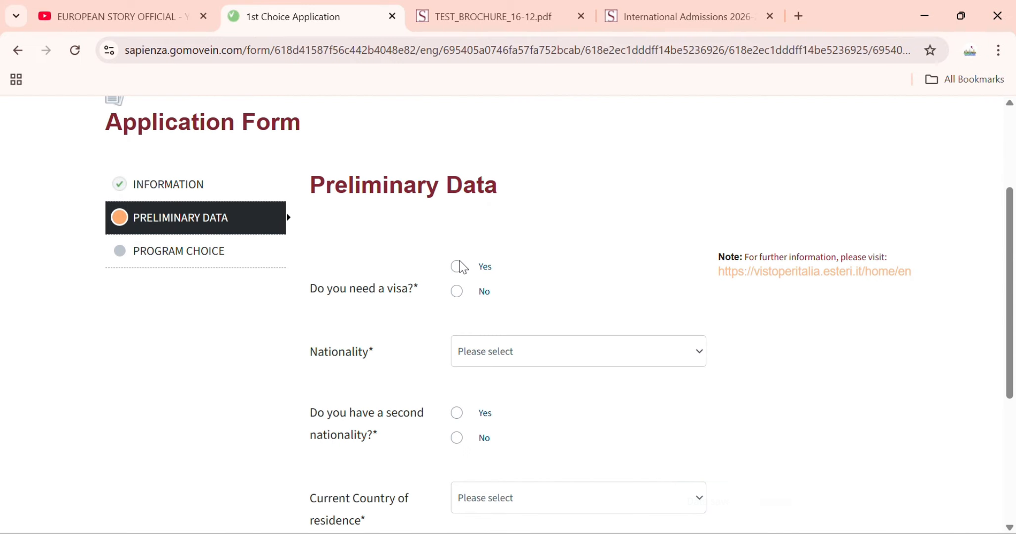
- Answer that a visa is needed and set the nationality to Pakistan
{"action": "left_click", "coordinate": [457, 267]}
{"action": "left_click", "coordinate": [478, 342]}
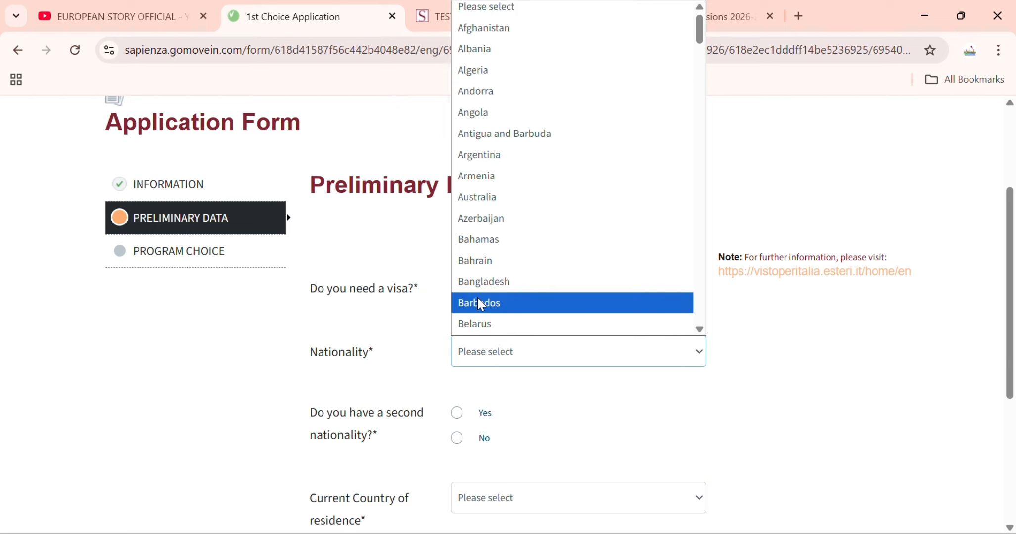
{"action": "type", "text": "pak"}
{"action": "left_click", "coordinate": [483, 324]}
{"action": "scroll", "coordinate": [475, 323], "scroll_direction": "down", "scroll_amount": 2}
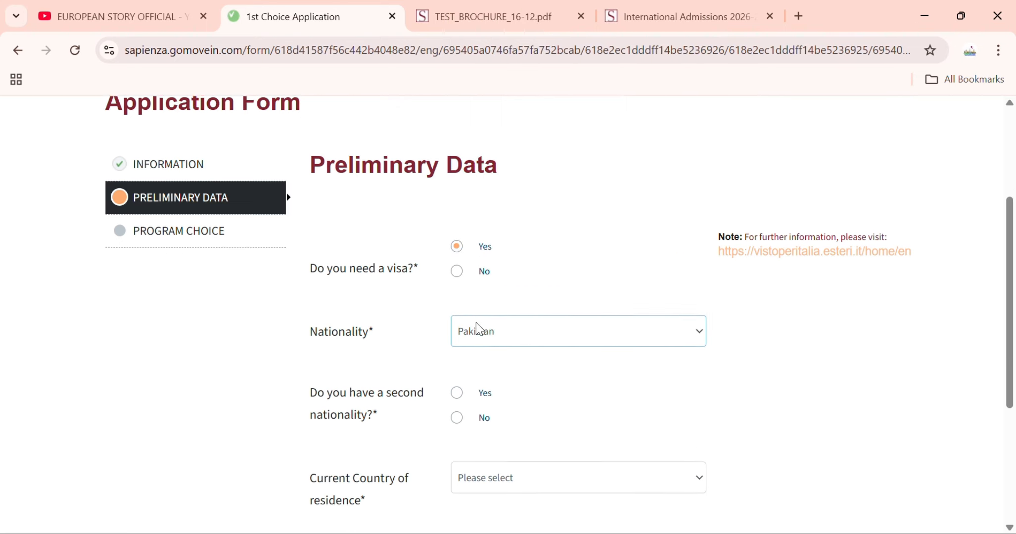
{"action": "scroll", "coordinate": [423, 325], "scroll_direction": "down", "scroll_amount": 2}
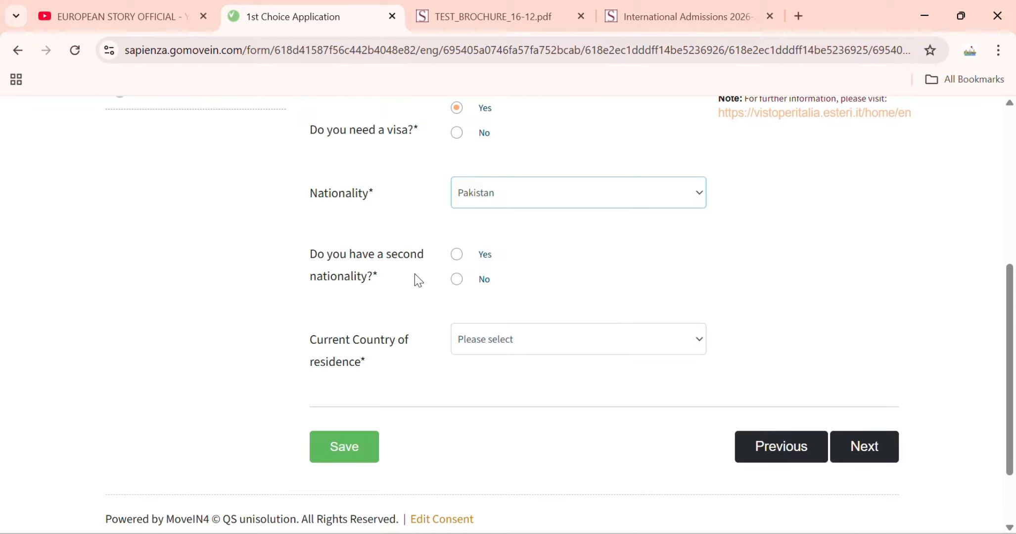
- Mark no second nationality, set residence to Pakistan, save, and go to Program Choice
{"action": "left_click", "coordinate": [457, 279]}
{"action": "left_click", "coordinate": [491, 340]}
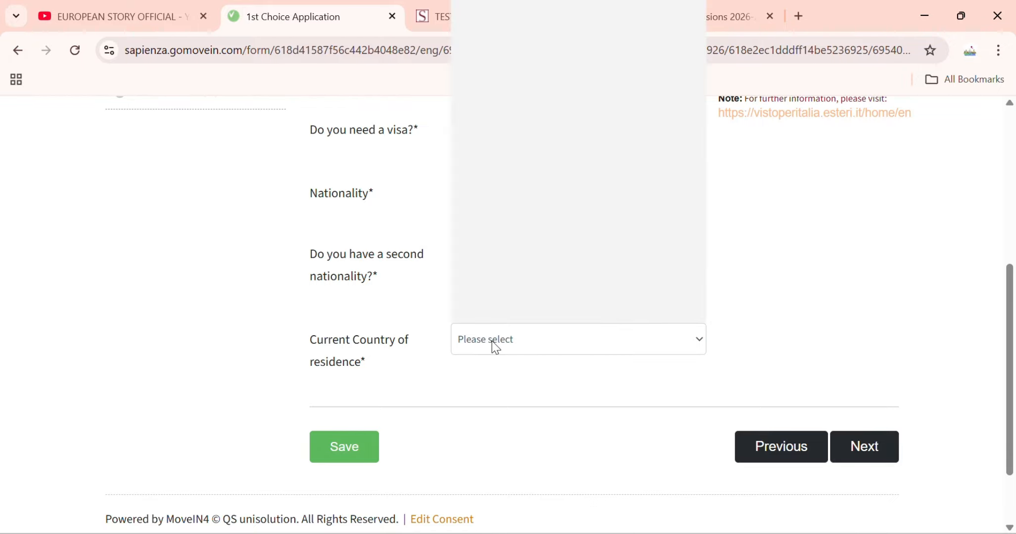
{"action": "type", "text": "p"}
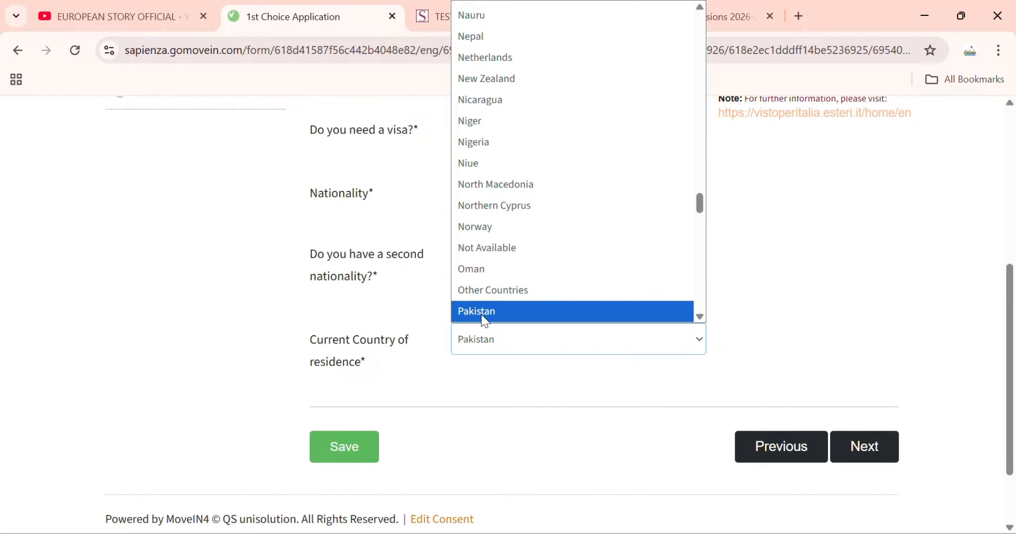
{"action": "left_click", "coordinate": [484, 312]}
{"action": "left_click", "coordinate": [352, 447]}
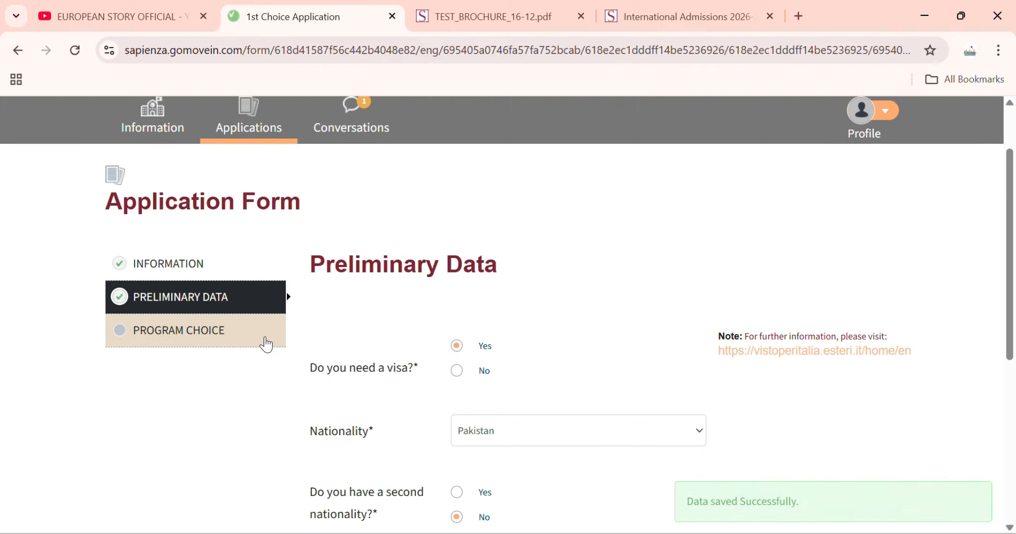
{"action": "left_click", "coordinate": [248, 331]}
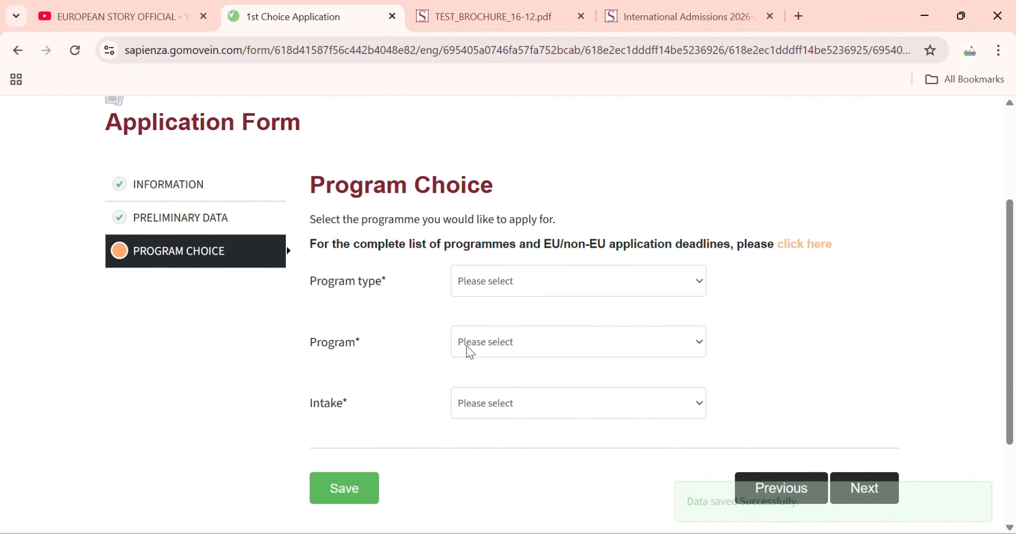
- Choose Bachelor's, Business Sciences and the 2026 VISA intake, then save the program choice
{"action": "left_click", "coordinate": [513, 286]}
{"action": "left_click", "coordinate": [502, 329]}
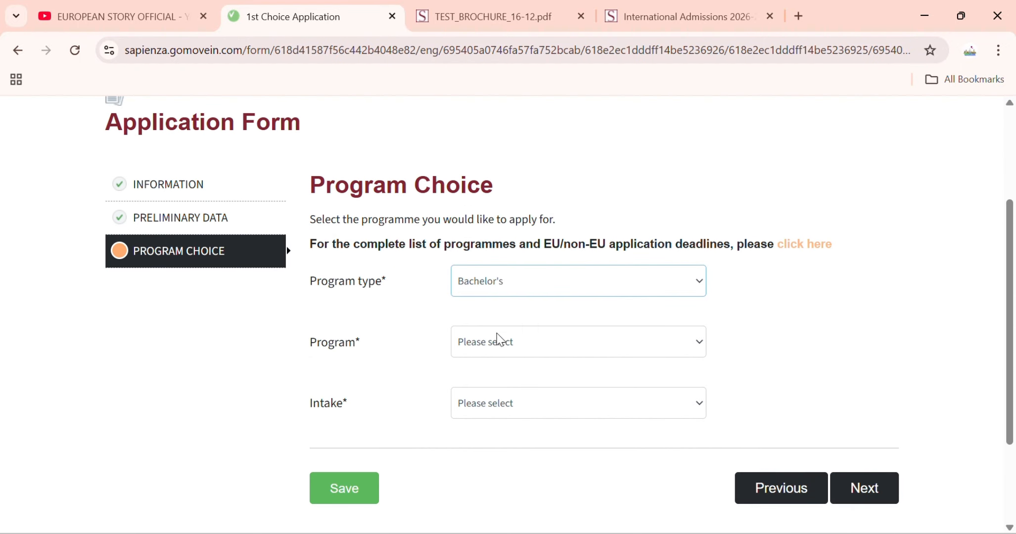
{"action": "left_click", "coordinate": [496, 282]}
{"action": "left_click", "coordinate": [502, 328]}
{"action": "left_click", "coordinate": [502, 344]}
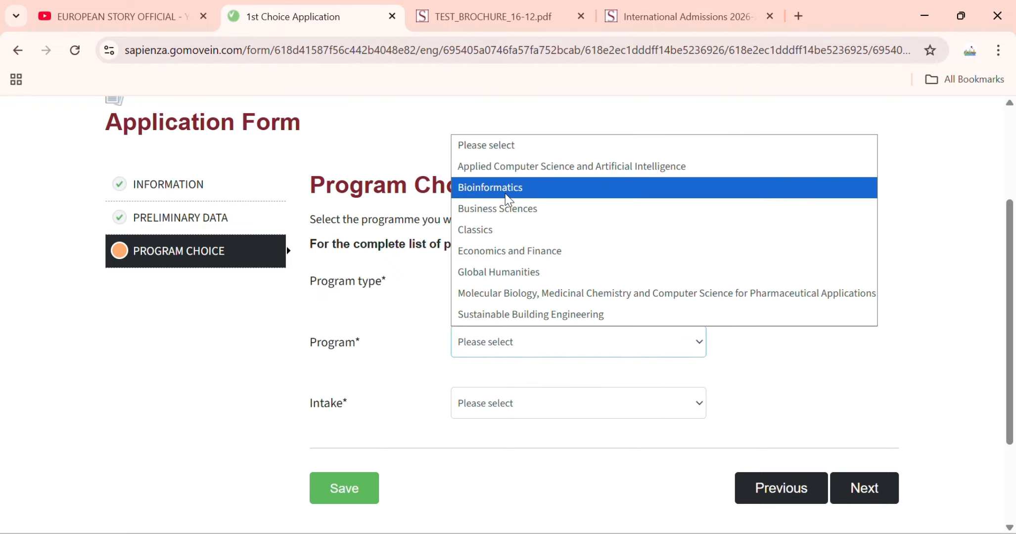
{"action": "left_click", "coordinate": [517, 218]}
{"action": "left_click", "coordinate": [524, 401]}
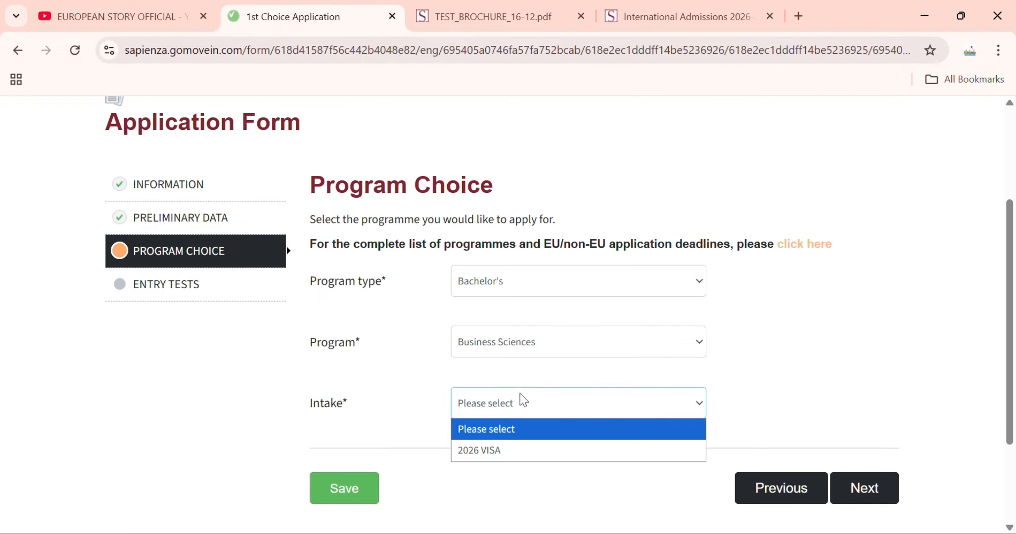
{"action": "left_click", "coordinate": [510, 450]}
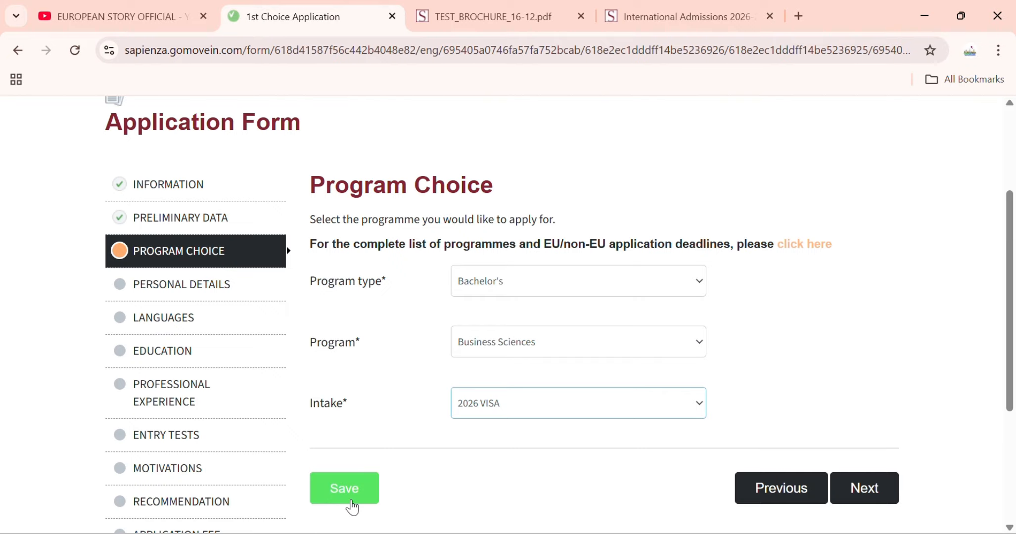
{"action": "left_click", "coordinate": [352, 502]}
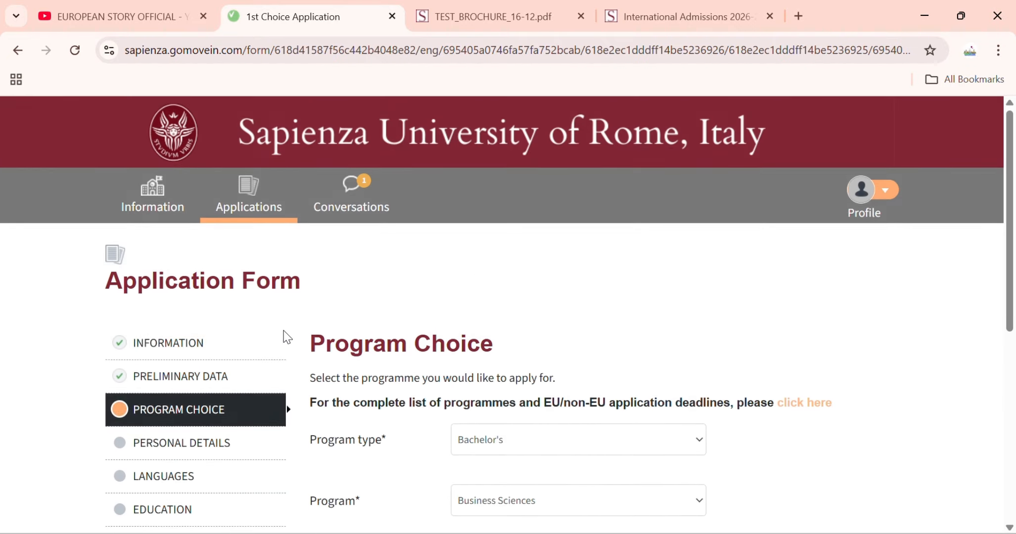
{"action": "scroll", "coordinate": [253, 336], "scroll_direction": "down", "scroll_amount": 4}
- Open Personal details and set the gender to Male
{"action": "left_click", "coordinate": [188, 297]}
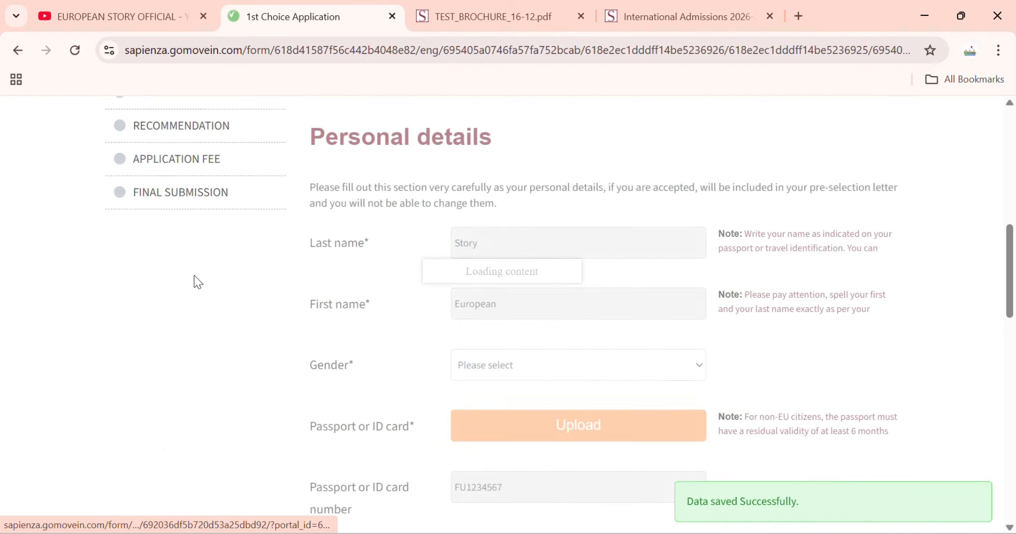
{"action": "scroll", "coordinate": [513, 347], "scroll_direction": "down", "scroll_amount": 3}
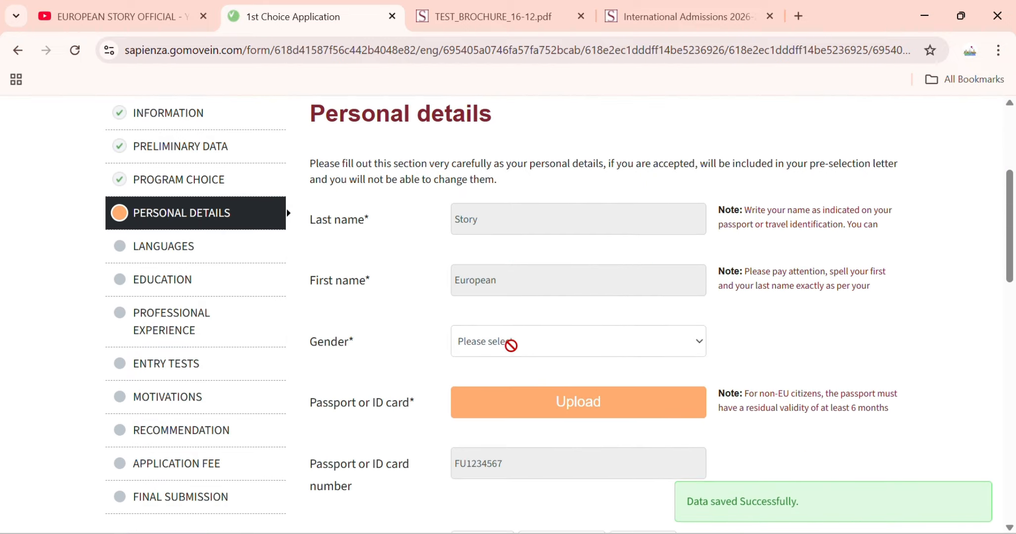
{"action": "left_click", "coordinate": [505, 346]}
{"action": "left_click", "coordinate": [491, 402]}
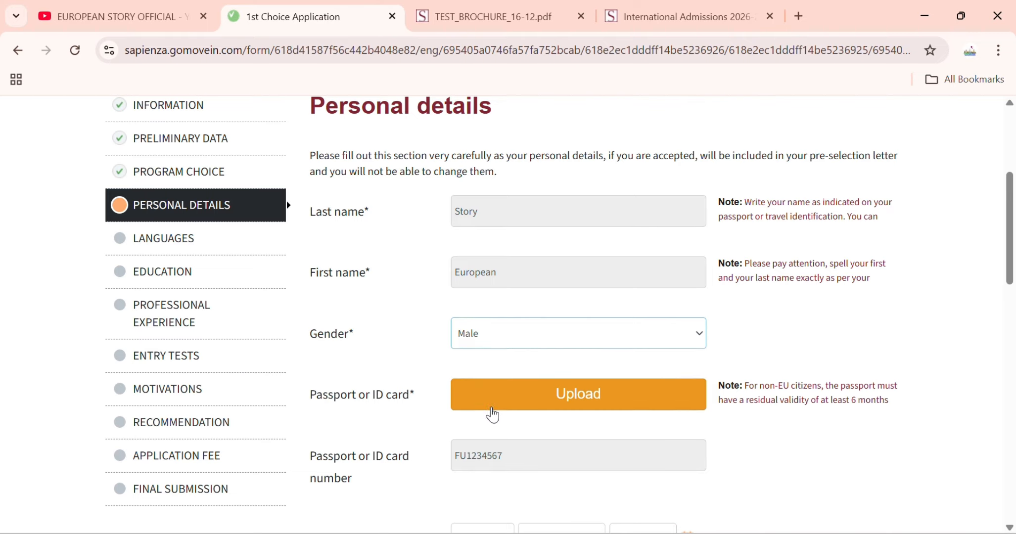
- Upload the passport PDF from the Downloads folder as the passport/ID document
{"action": "scroll", "coordinate": [491, 410], "scroll_direction": "down", "scroll_amount": 1}
{"action": "left_click", "coordinate": [496, 327]}
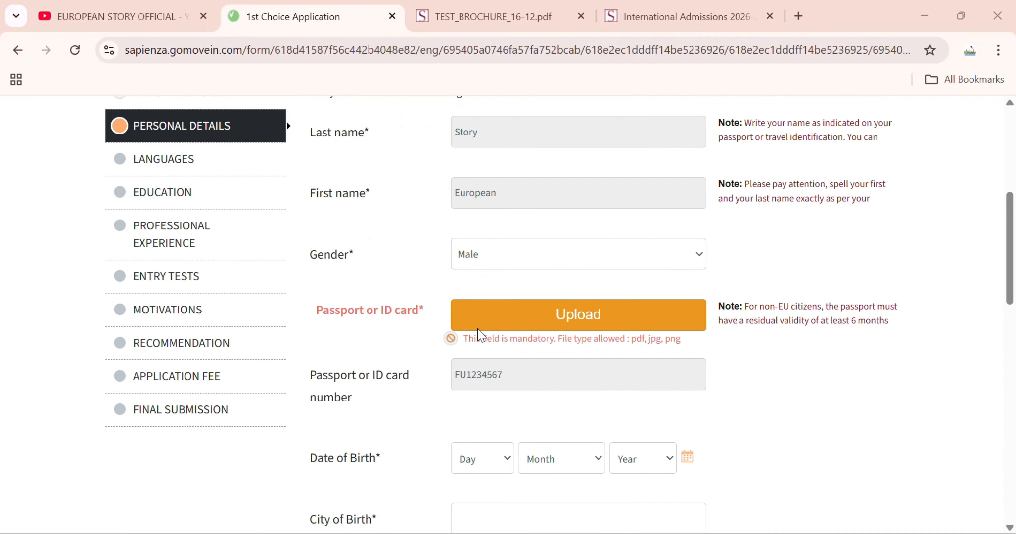
{"action": "scroll", "coordinate": [576, 344], "scroll_direction": "up", "scroll_amount": 6}
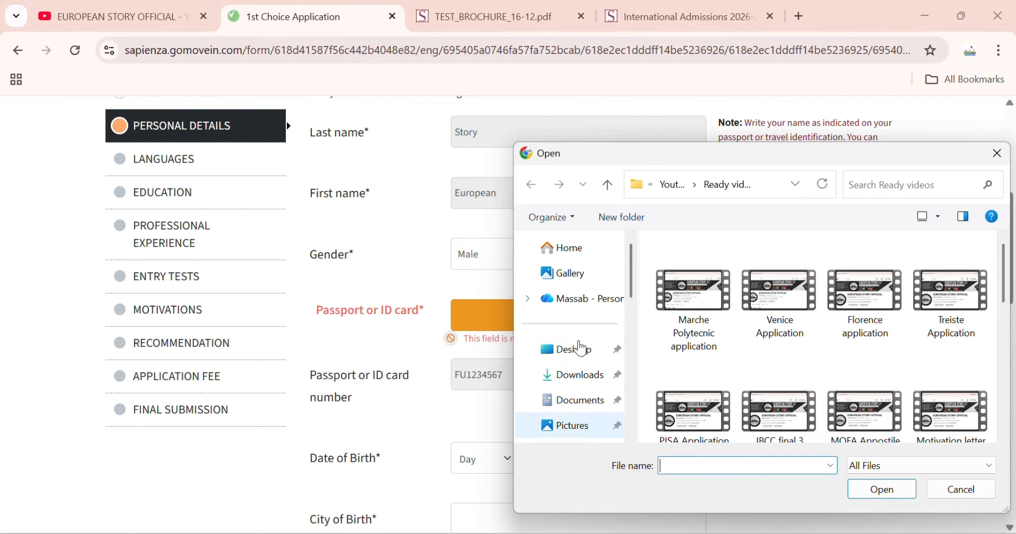
{"action": "left_click", "coordinate": [589, 379]}
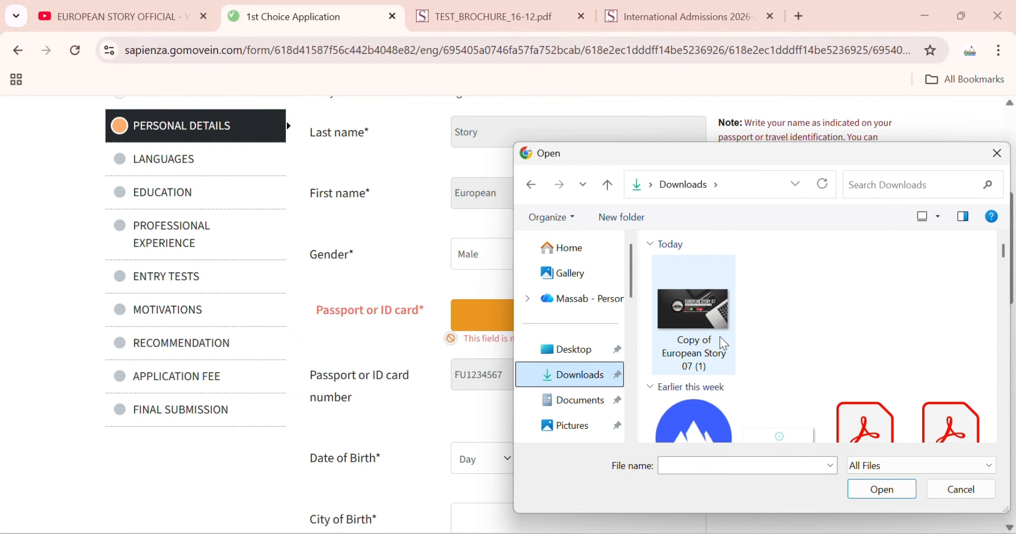
{"action": "scroll", "coordinate": [724, 344], "scroll_direction": "down", "scroll_amount": 4}
{"action": "left_click", "coordinate": [866, 270]}
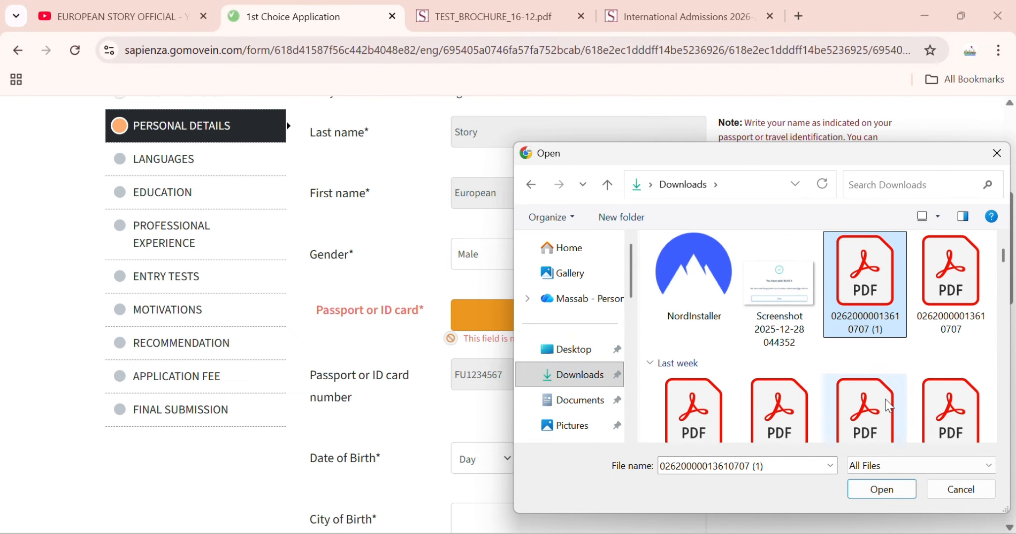
{"action": "left_click", "coordinate": [882, 490]}
{"action": "scroll", "coordinate": [523, 402], "scroll_direction": "down", "scroll_amount": 3}
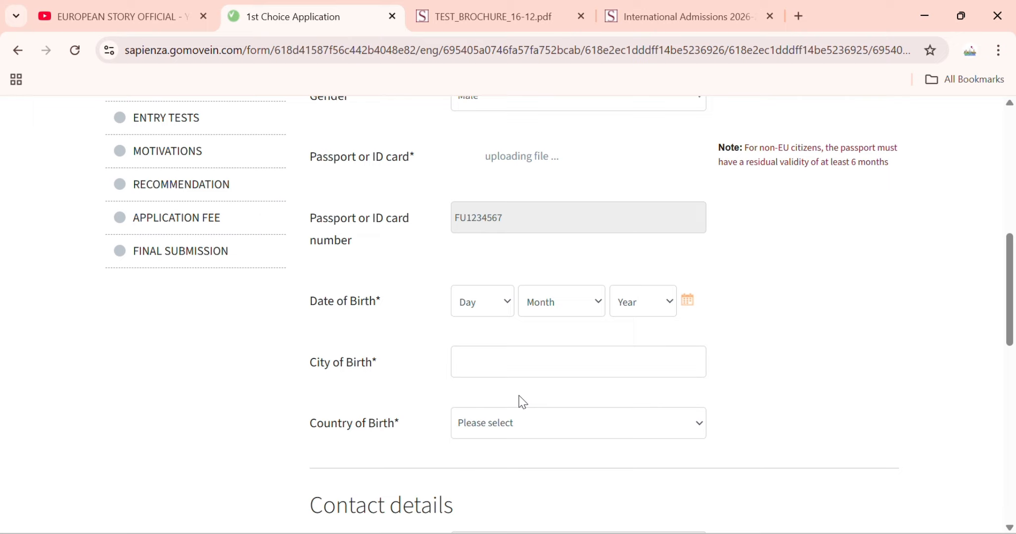
{"action": "left_click", "coordinate": [490, 316]}
{"action": "left_click", "coordinate": [491, 268]}
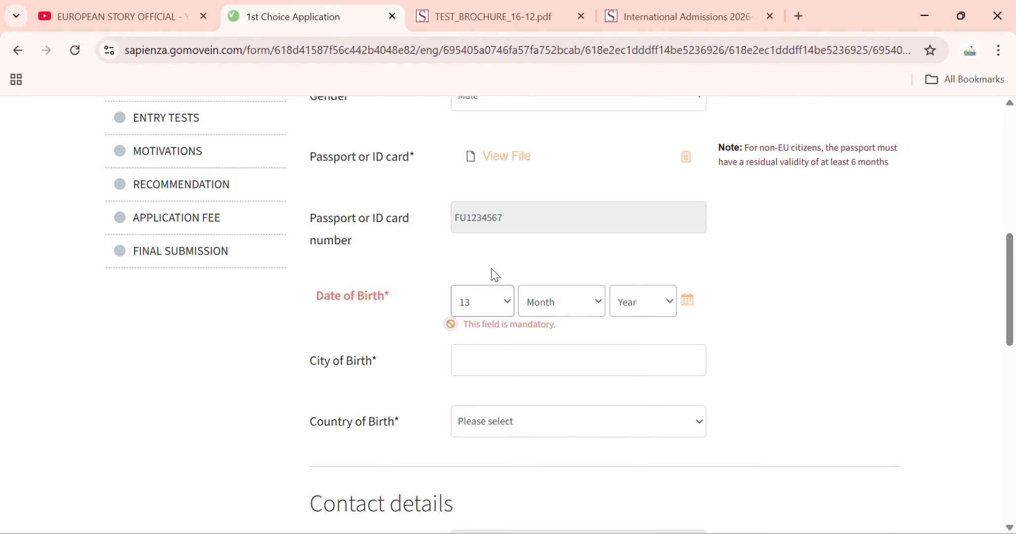
{"action": "left_click", "coordinate": [561, 302]}
{"action": "left_click", "coordinate": [544, 231]}
{"action": "left_click", "coordinate": [634, 301]}
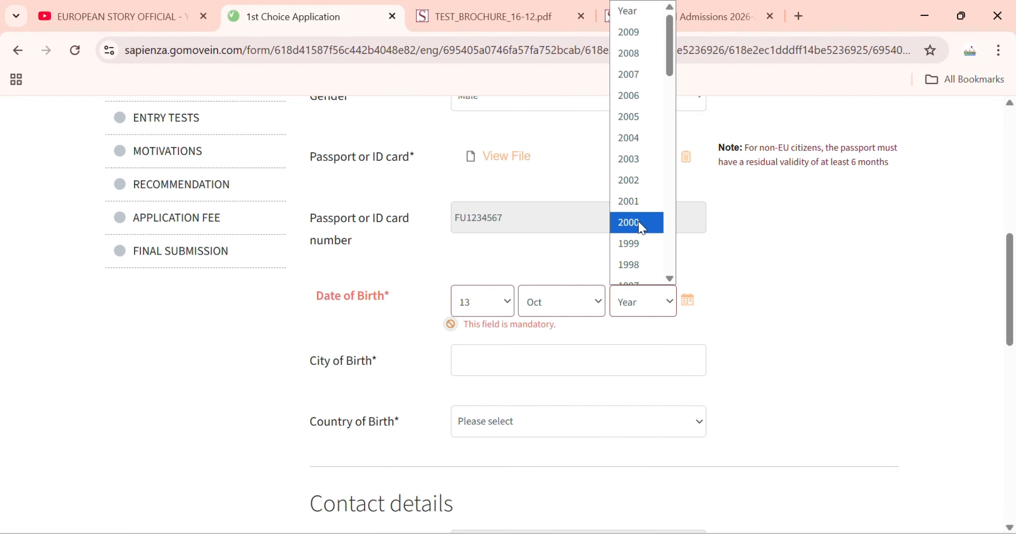
{"action": "left_click", "coordinate": [633, 126]}
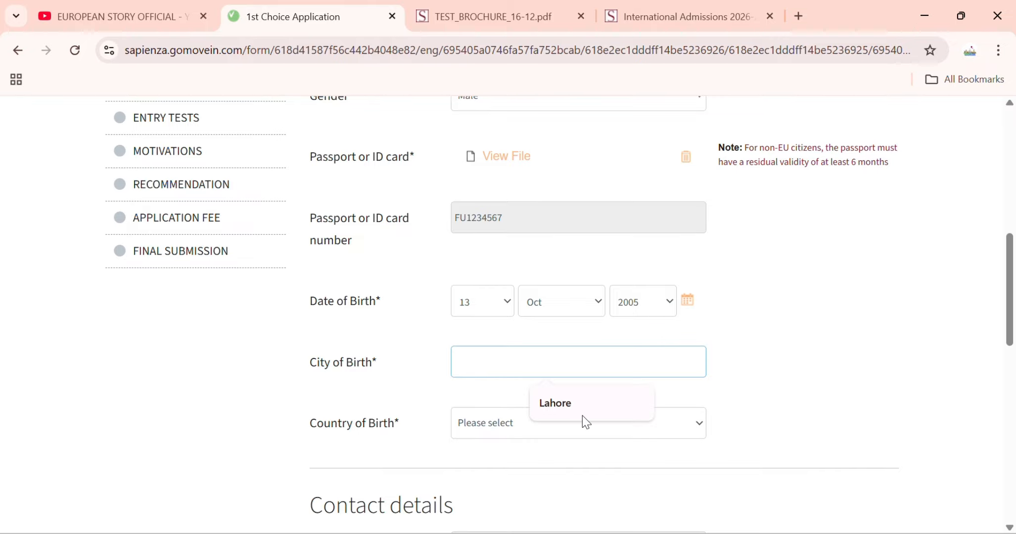
{"action": "left_click", "coordinate": [582, 415]}
{"action": "left_click", "coordinate": [569, 414]}
{"action": "key", "text": "p"}
{"action": "left_click", "coordinate": [544, 400]}
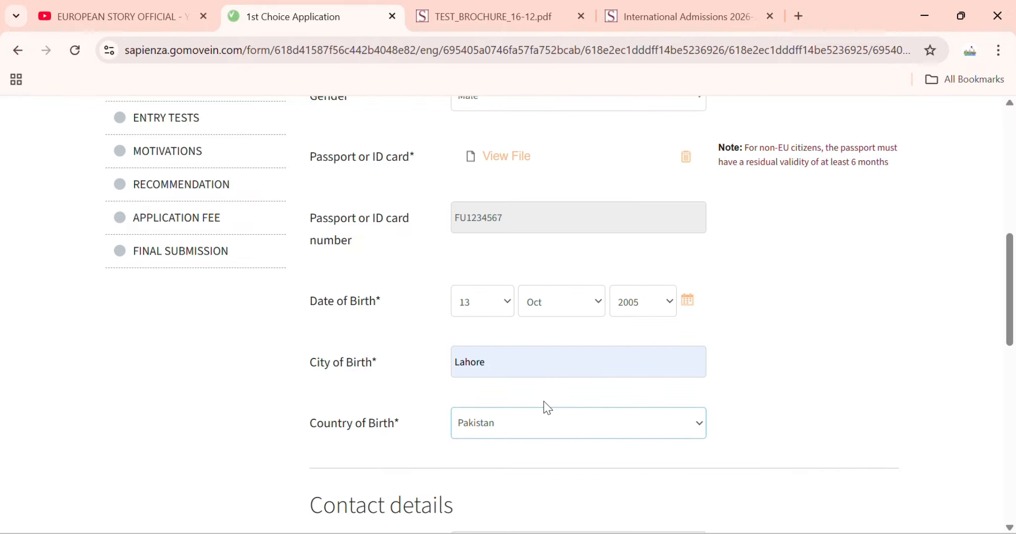
{"action": "scroll", "coordinate": [543, 401], "scroll_direction": "down", "scroll_amount": 3}
{"action": "scroll", "coordinate": [520, 383], "scroll_direction": "down", "scroll_amount": 2}
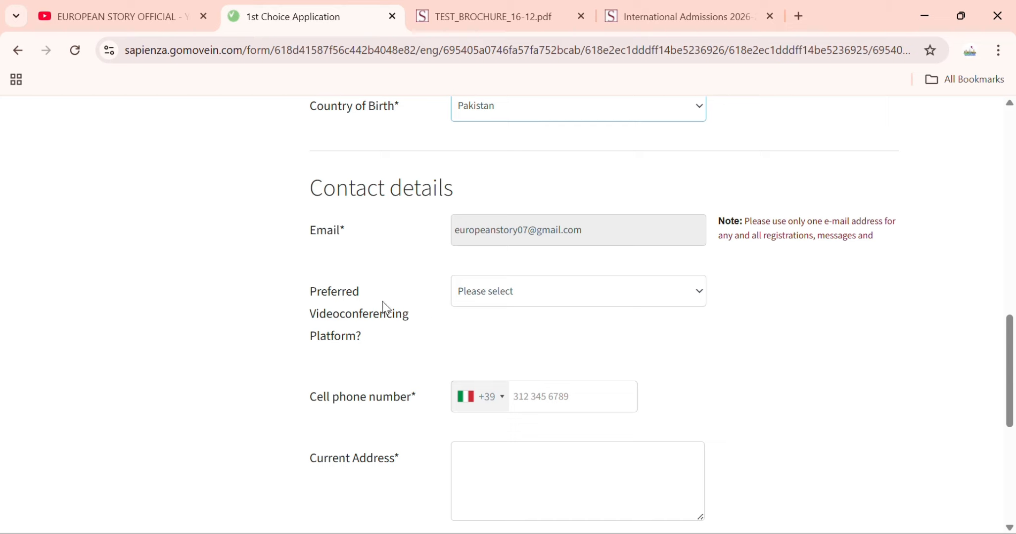
- Leave the videoconferencing platform empty after briefly choosing Zoom
{"action": "left_click", "coordinate": [512, 303]}
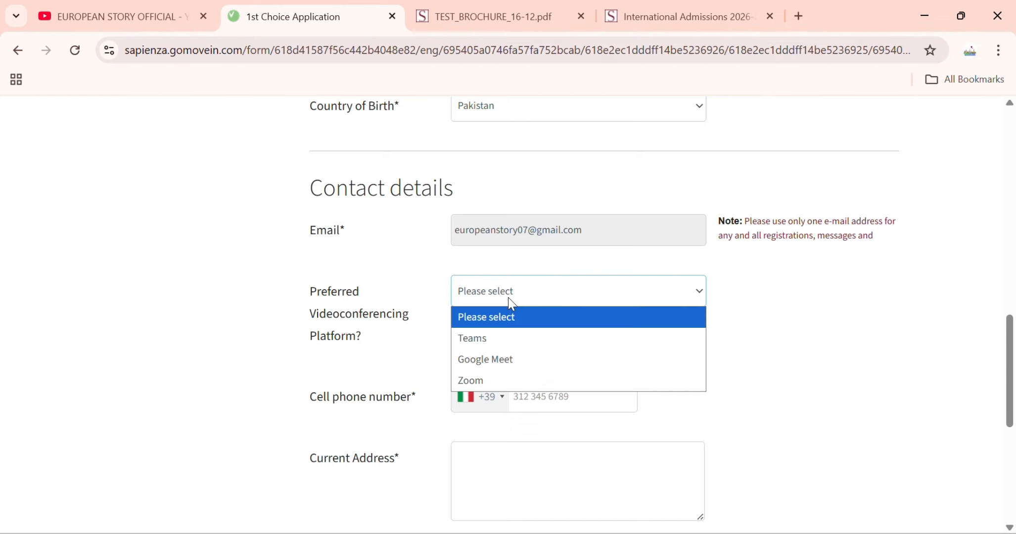
{"action": "left_click", "coordinate": [509, 381]}
{"action": "scroll", "coordinate": [505, 346], "scroll_direction": "down", "scroll_amount": 2}
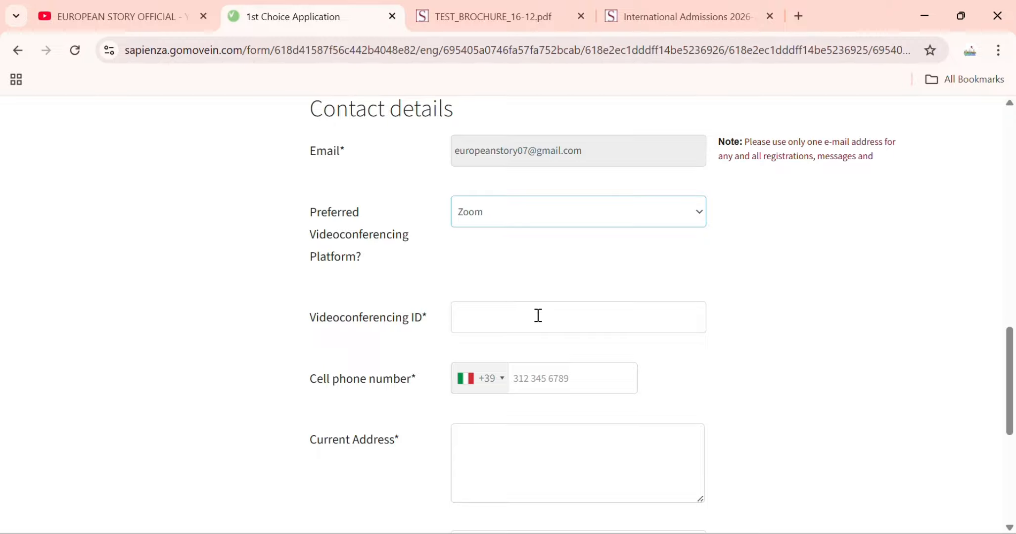
{"action": "left_click", "coordinate": [555, 212]}
{"action": "left_click", "coordinate": [530, 234]}
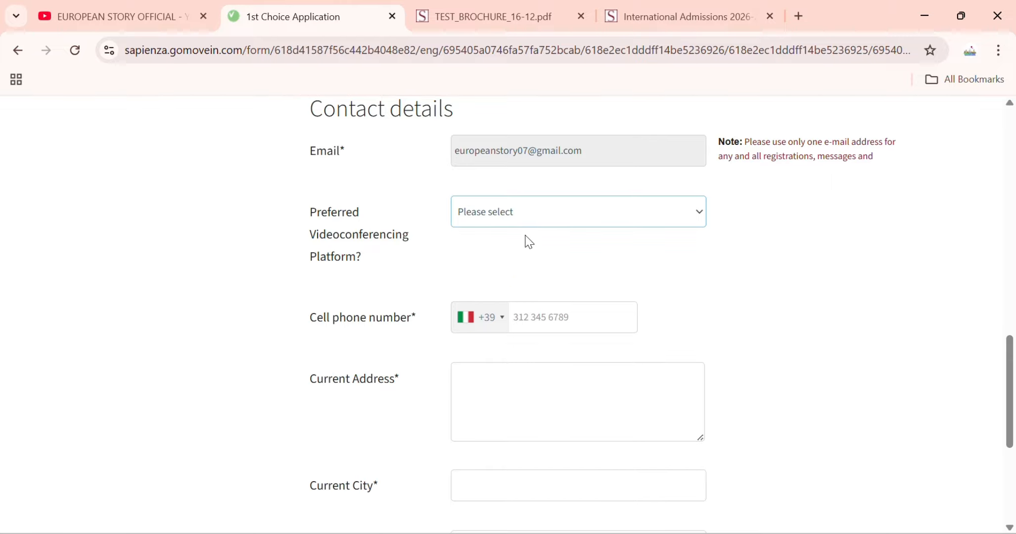
{"action": "scroll", "coordinate": [522, 258], "scroll_direction": "down", "scroll_amount": 2}
- Set the phone country code to Pakistan +92 and enter the phone number
{"action": "left_click", "coordinate": [497, 246]}
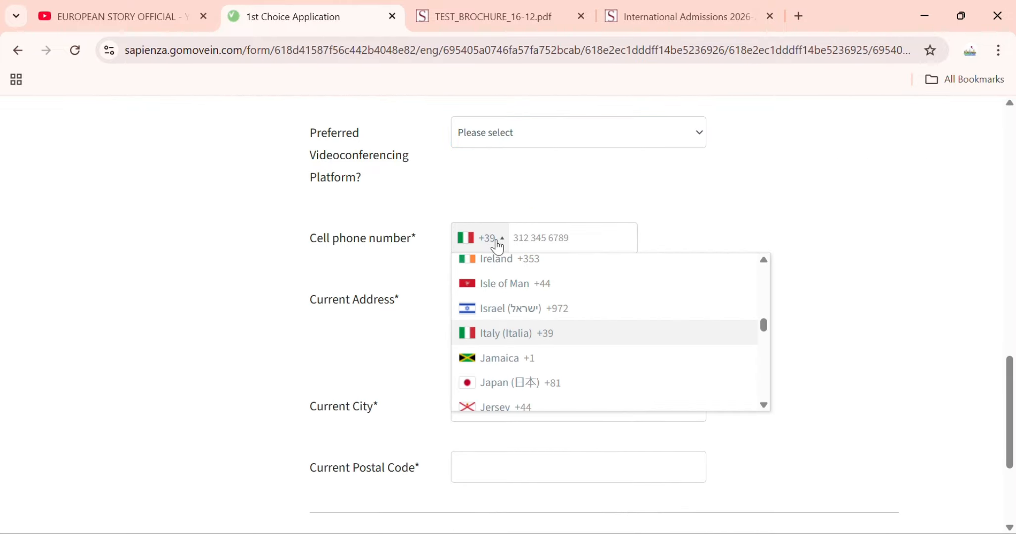
{"action": "scroll", "coordinate": [500, 293], "scroll_direction": "down", "scroll_amount": 20}
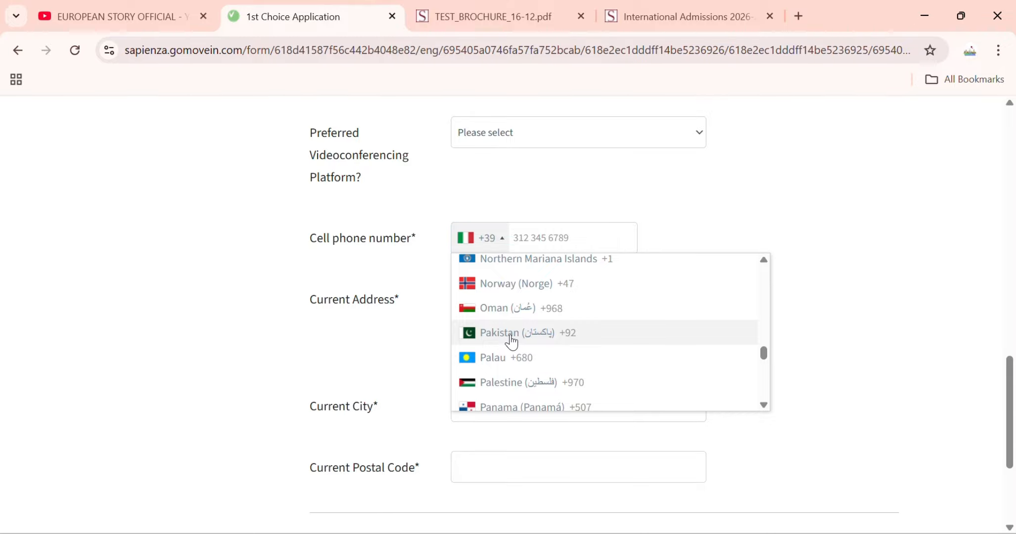
{"action": "left_click", "coordinate": [509, 337]}
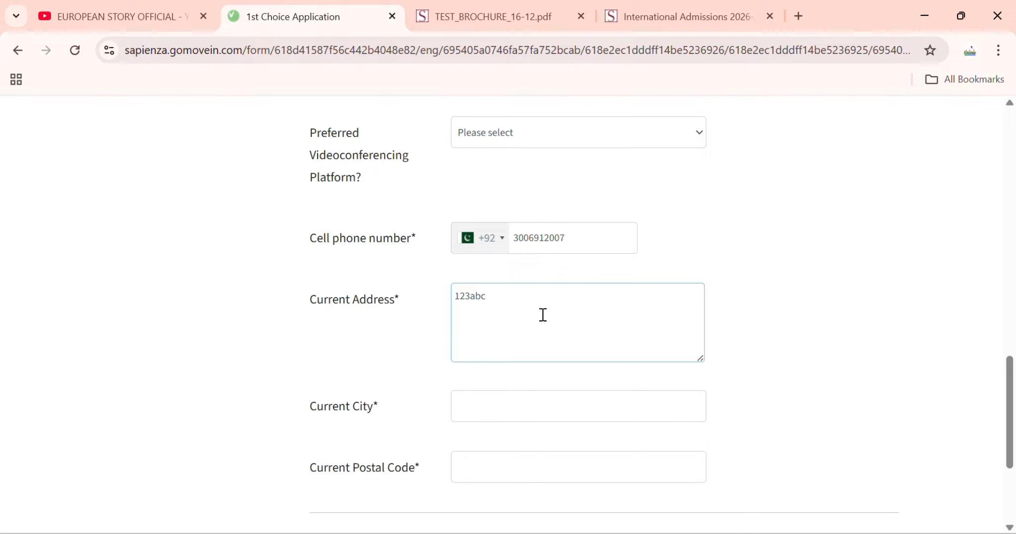
{"action": "scroll", "coordinate": [543, 315], "scroll_direction": "down", "scroll_amount": 2}
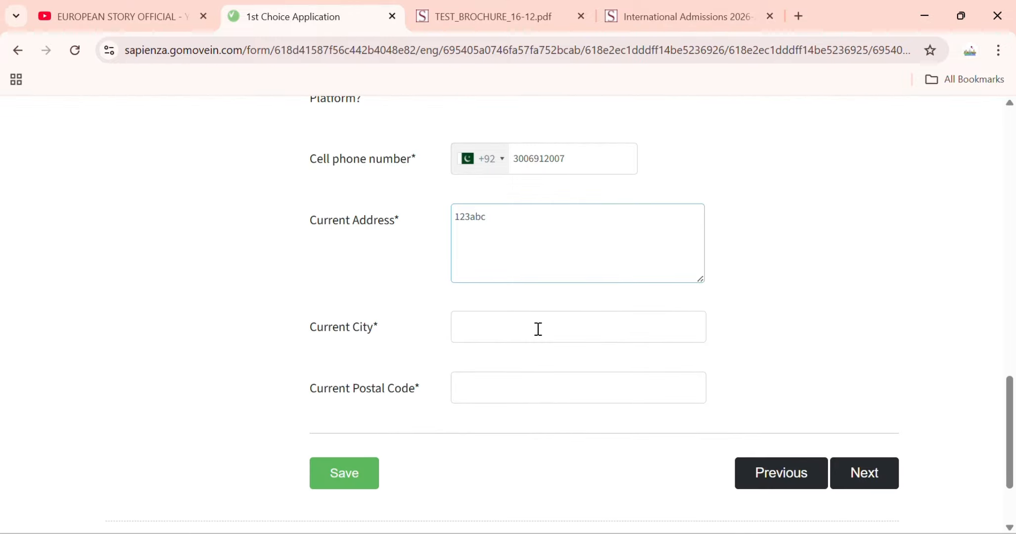
- Fill the current city as lahore and the postal code, then save Personal details
{"action": "left_click", "coordinate": [538, 329]}
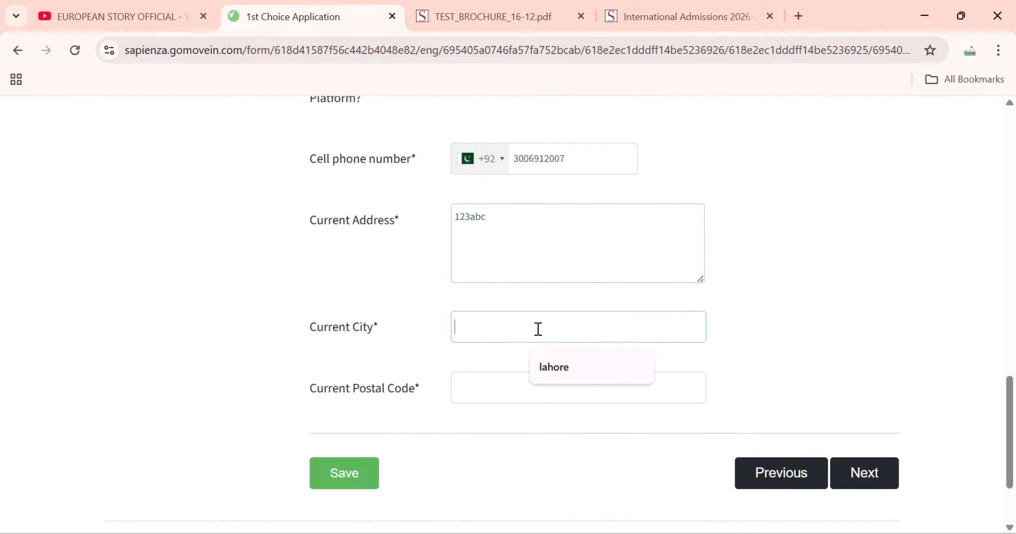
{"action": "left_click", "coordinate": [537, 373]}
{"action": "left_click", "coordinate": [551, 389]}
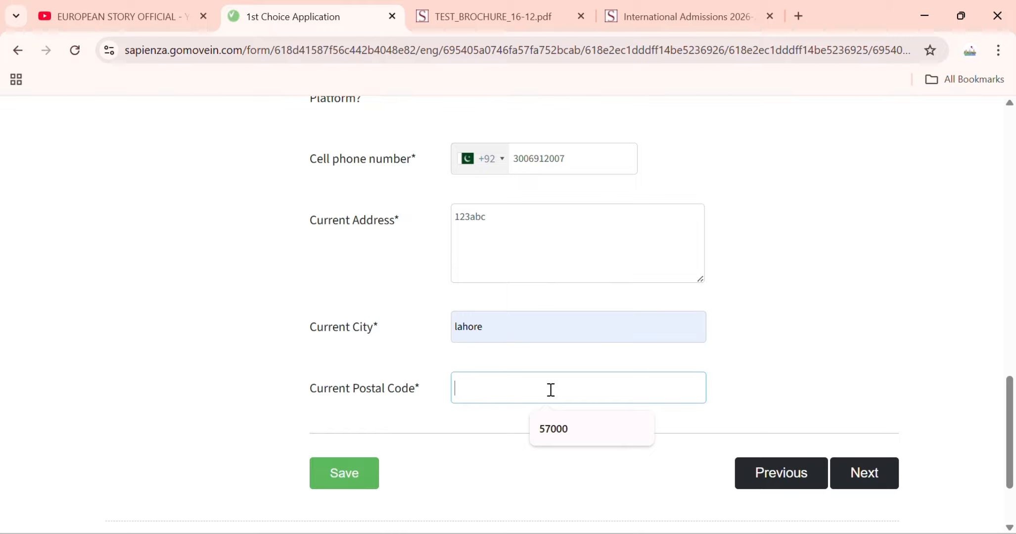
{"action": "left_click", "coordinate": [554, 427]}
{"action": "left_click", "coordinate": [324, 476]}
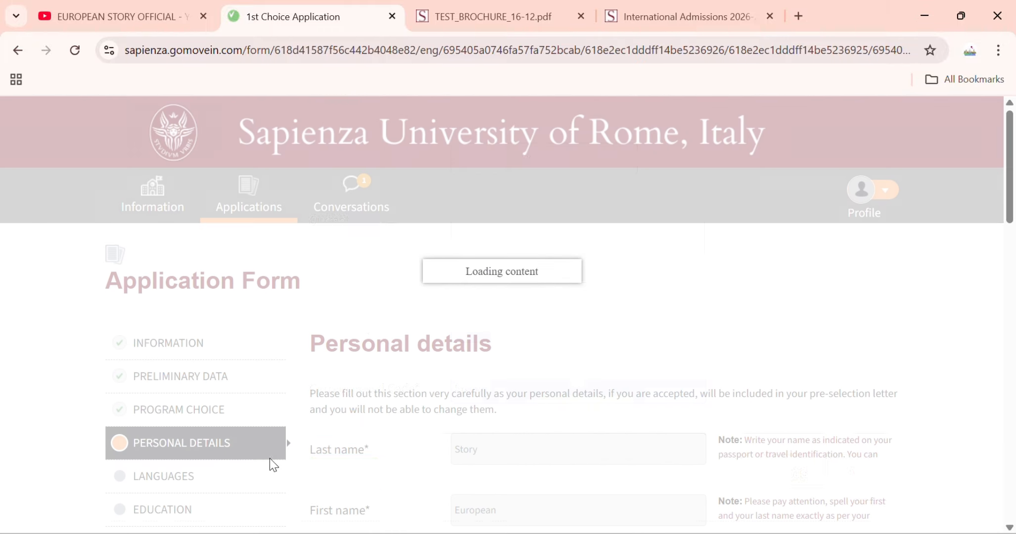
- In the Languages section, set the mother tongue to Urdu
{"action": "scroll", "coordinate": [301, 438], "scroll_direction": "down", "scroll_amount": 1}
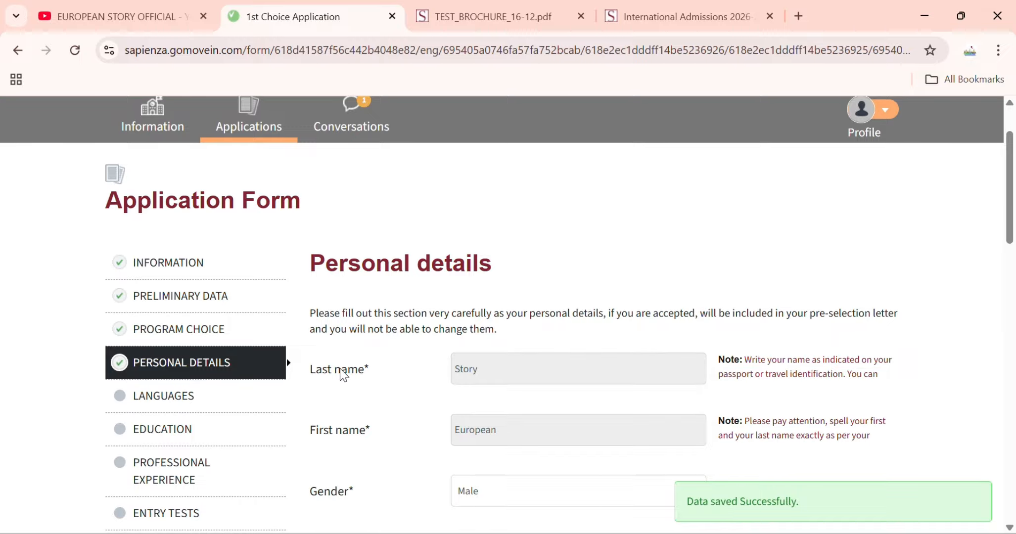
{"action": "scroll", "coordinate": [339, 370], "scroll_direction": "down", "scroll_amount": 1}
{"action": "left_click", "coordinate": [152, 335]}
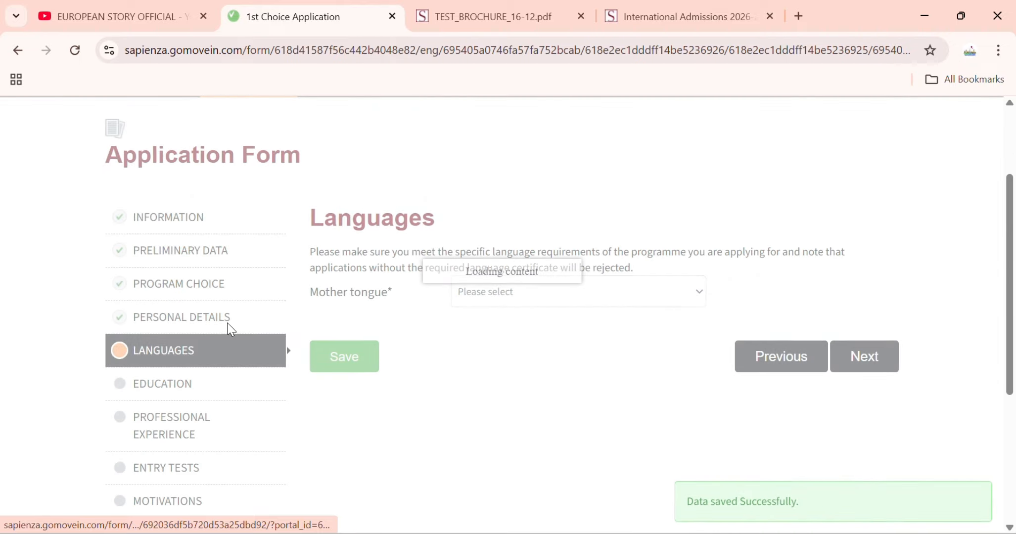
{"action": "scroll", "coordinate": [512, 342], "scroll_direction": "down", "scroll_amount": 1}
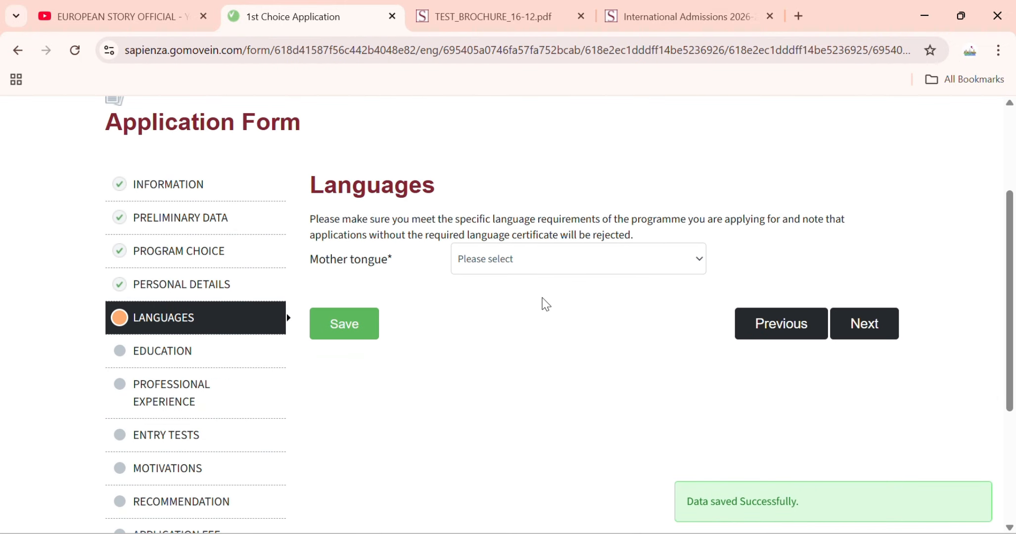
{"action": "left_click", "coordinate": [552, 267]}
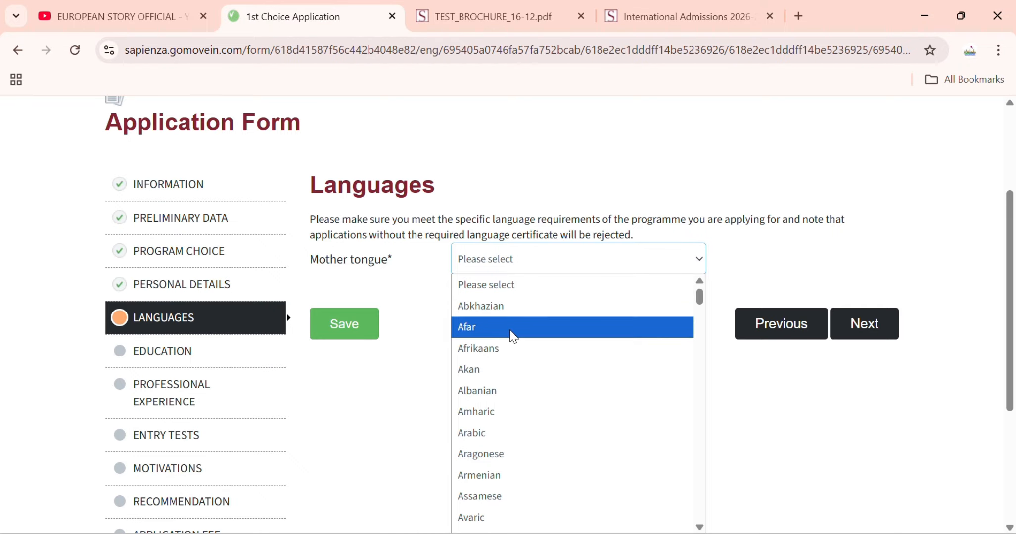
{"action": "key", "text": "u"}
{"action": "scroll", "coordinate": [495, 448], "scroll_direction": "down", "scroll_amount": 4}
{"action": "key", "text": "u"}
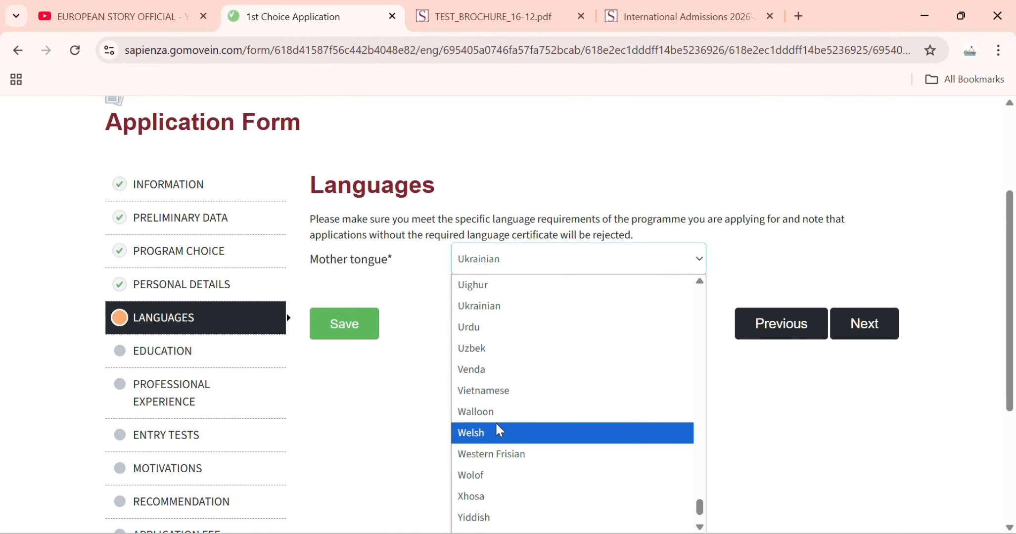
{"action": "left_click", "coordinate": [504, 329]}
- Set English level to Advanced (C1/C2) and upload the certificate PDF from Downloads
{"action": "left_click", "coordinate": [495, 323]}
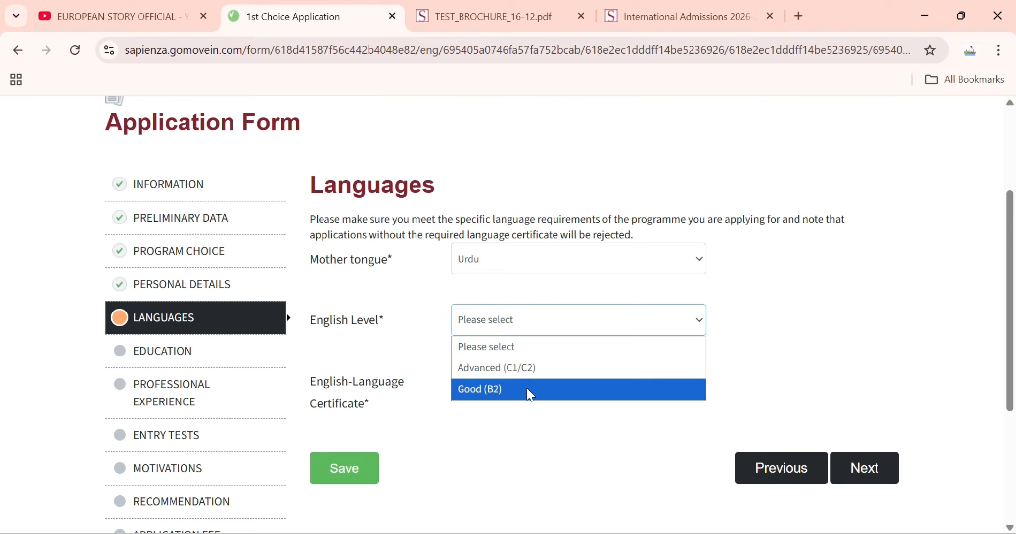
{"action": "left_click", "coordinate": [530, 394]}
{"action": "left_click", "coordinate": [528, 317]}
{"action": "left_click", "coordinate": [524, 368]}
{"action": "left_click", "coordinate": [522, 381]}
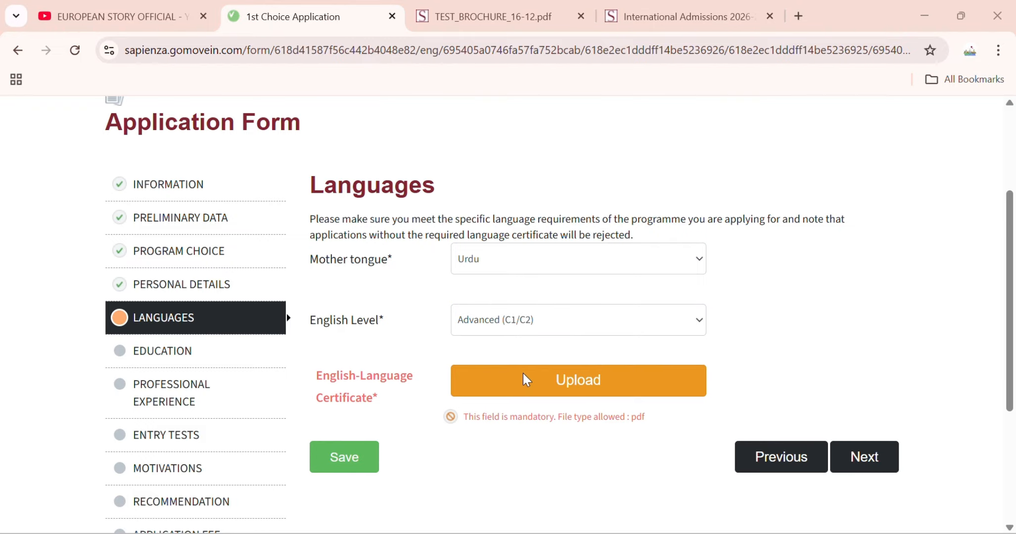
{"action": "left_click", "coordinate": [847, 416]}
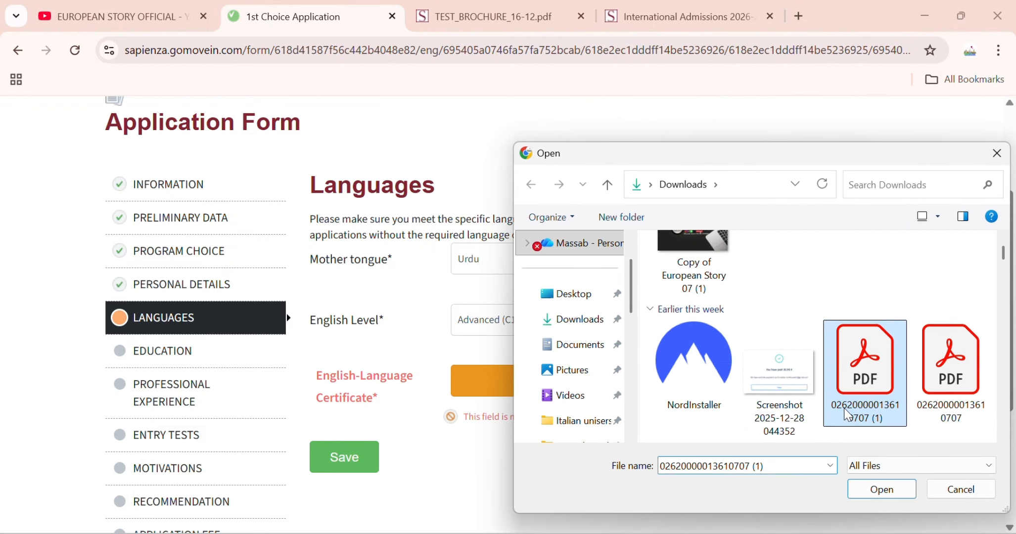
{"action": "left_click", "coordinate": [891, 495]}
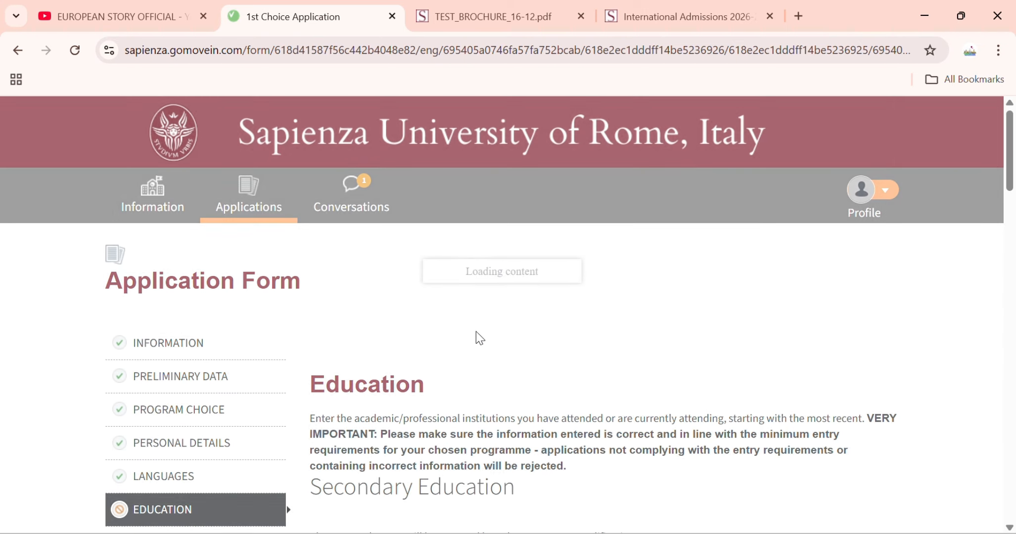
- Fill High School with Intermediate Fsc pre engineering and upload the diploma PDF
{"action": "scroll", "coordinate": [482, 346], "scroll_direction": "down", "scroll_amount": 4}
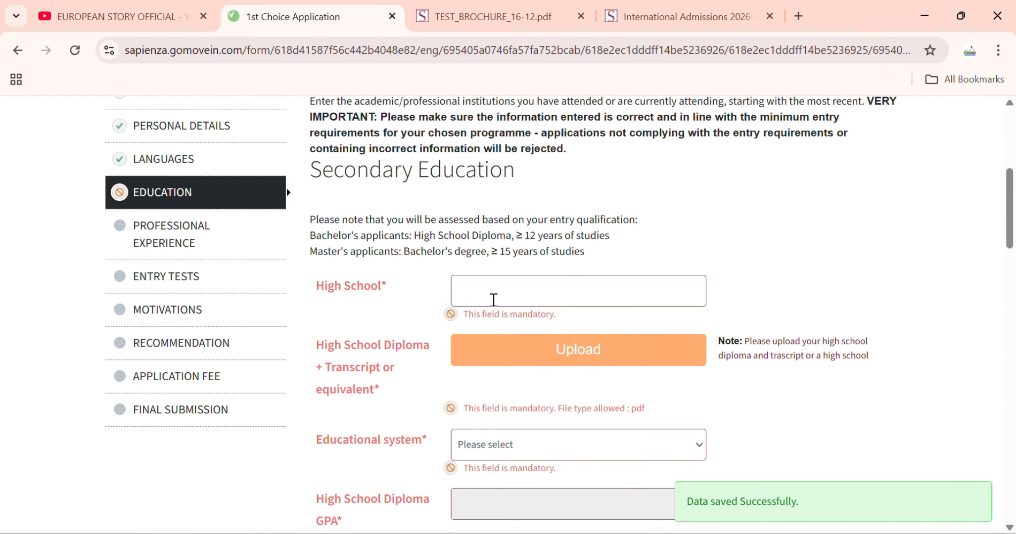
{"action": "left_click", "coordinate": [596, 342]}
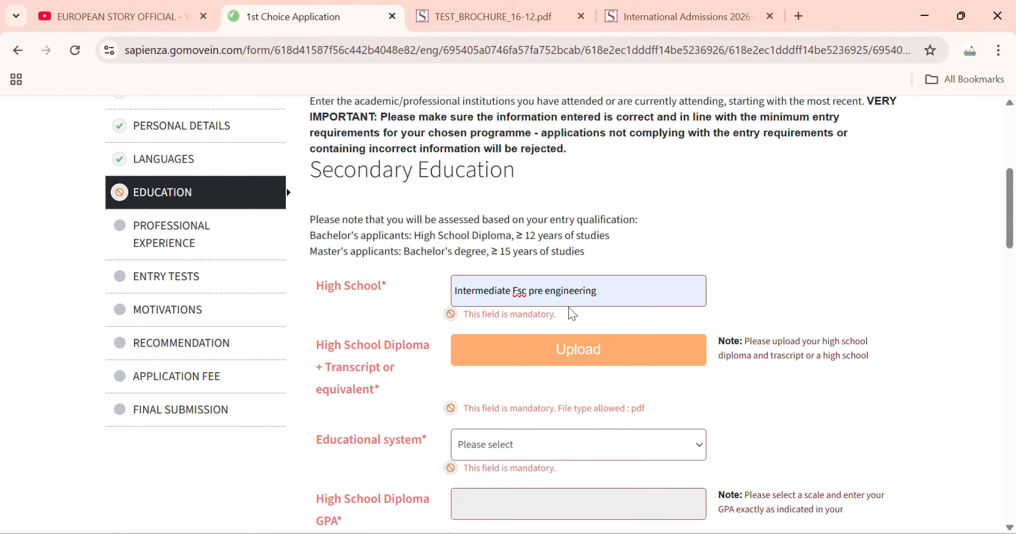
{"action": "scroll", "coordinate": [573, 315], "scroll_direction": "down", "scroll_amount": 2}
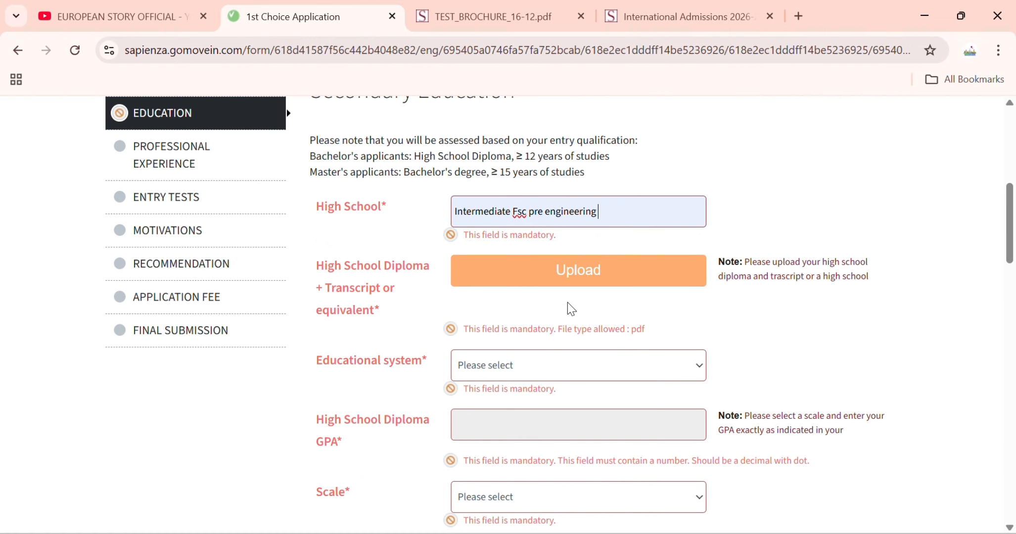
{"action": "left_click", "coordinate": [577, 275]}
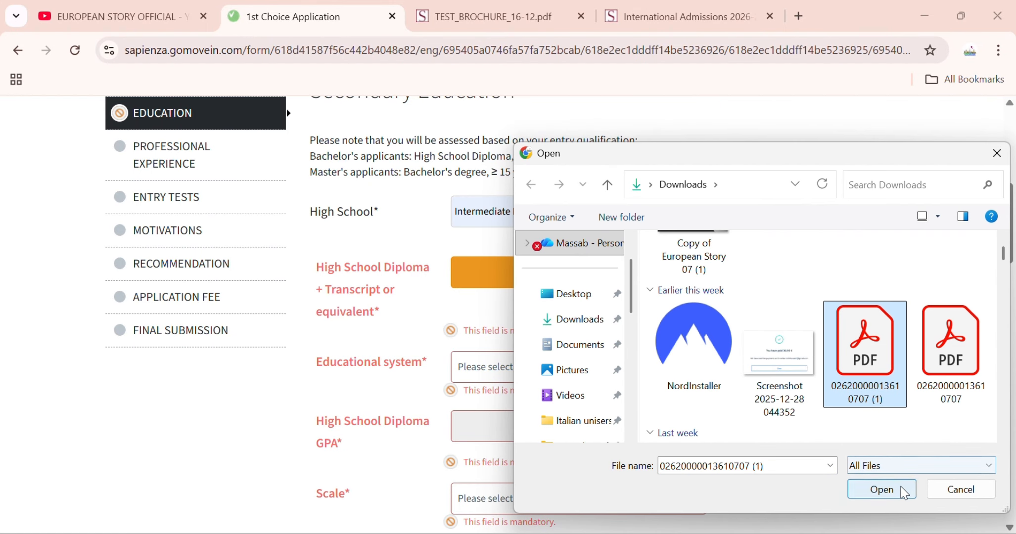
{"action": "left_click", "coordinate": [881, 488]}
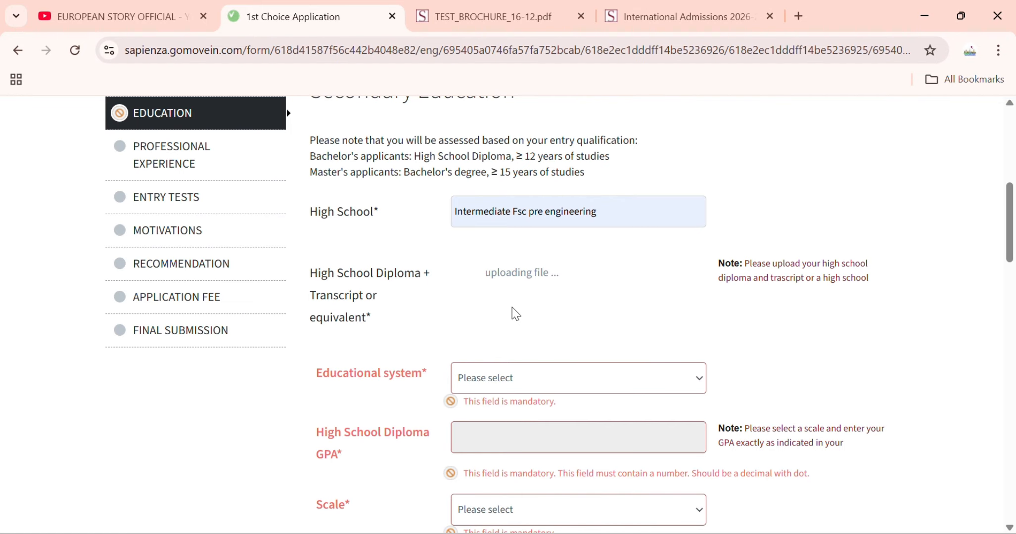
- Set the educational system to Non-Italian diploma
{"action": "scroll", "coordinate": [512, 307], "scroll_direction": "down", "scroll_amount": 1}
{"action": "left_click", "coordinate": [531, 307]}
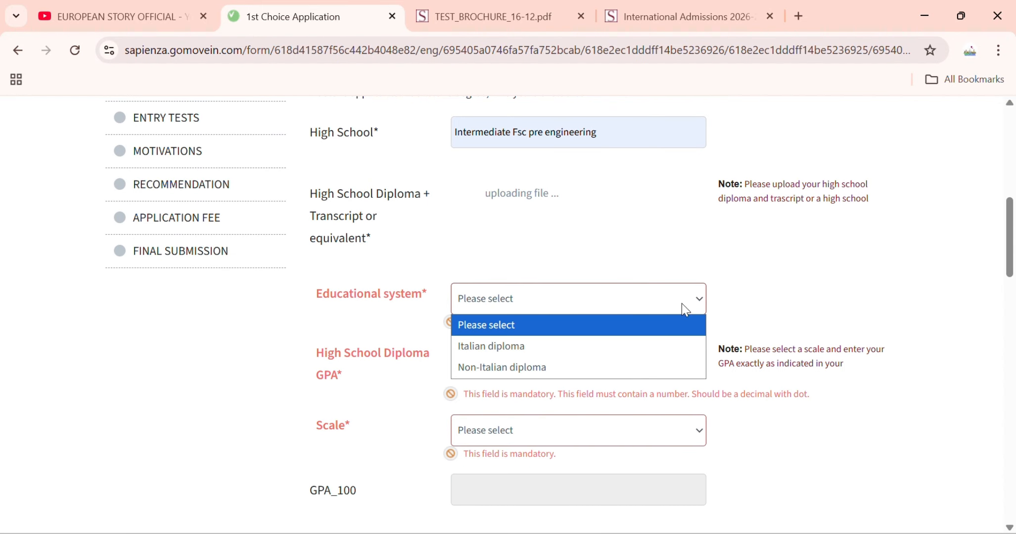
{"action": "left_click", "coordinate": [548, 369]}
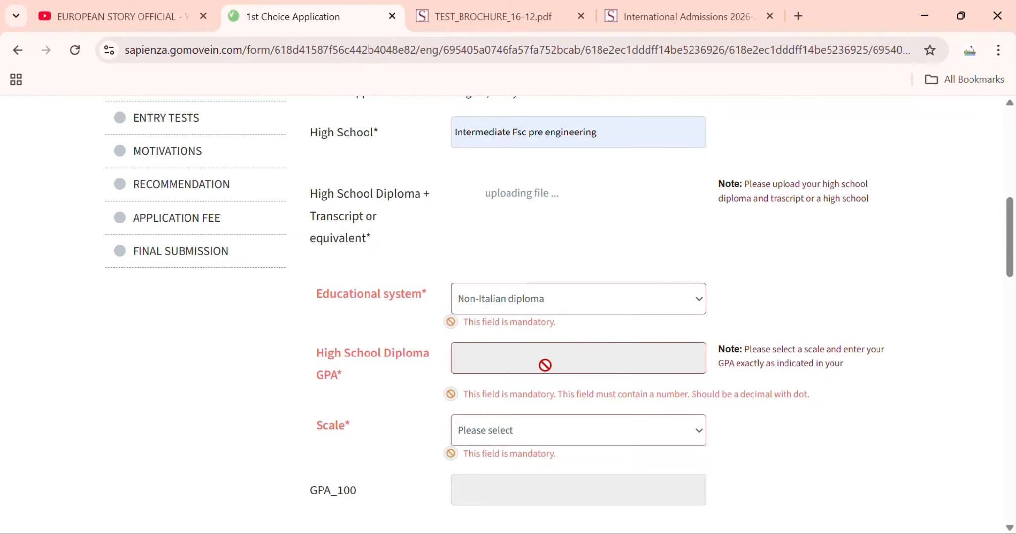
{"action": "scroll", "coordinate": [534, 329], "scroll_direction": "down", "scroll_amount": 2}
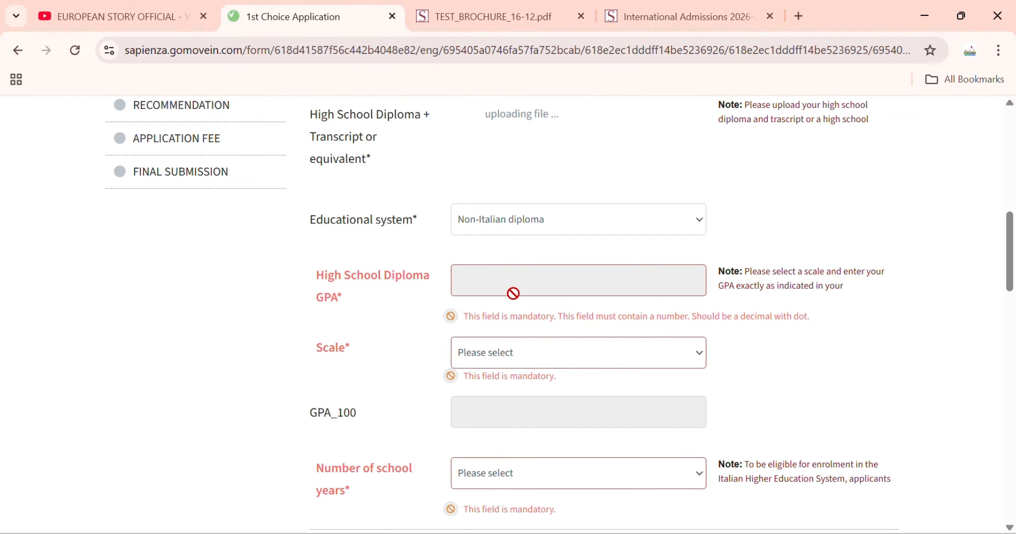
{"action": "left_click", "coordinate": [528, 354]}
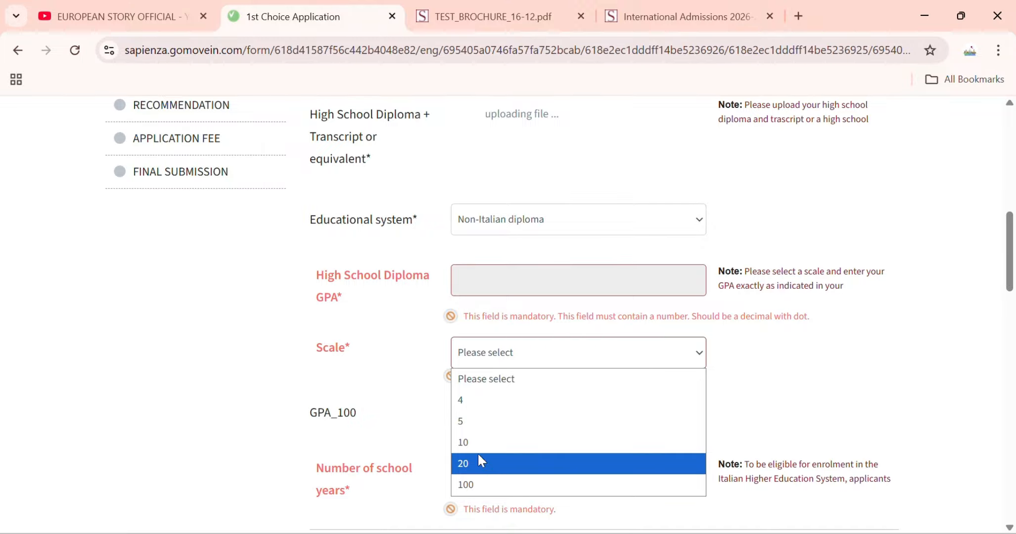
- Set the grading scale to 100 and the diploma GPA to 75
{"action": "left_click", "coordinate": [476, 422]}
{"action": "left_click", "coordinate": [480, 367]}
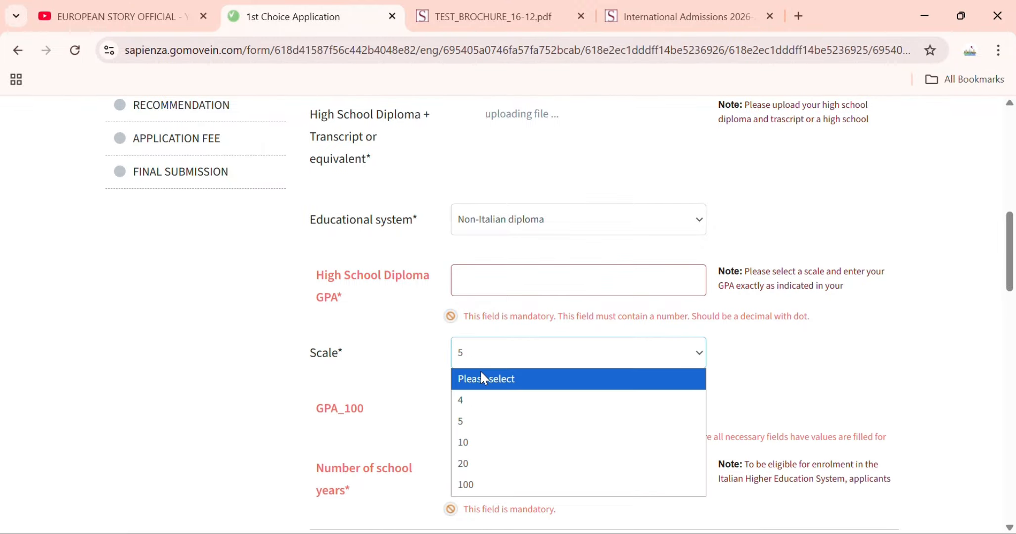
{"action": "left_click", "coordinate": [499, 485]}
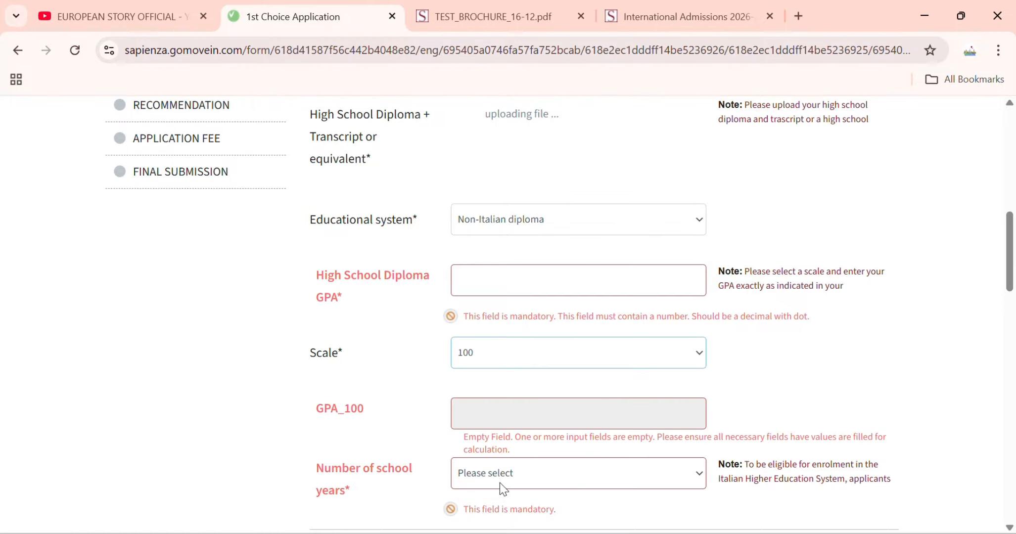
{"action": "scroll", "coordinate": [487, 415], "scroll_direction": "down", "scroll_amount": 1}
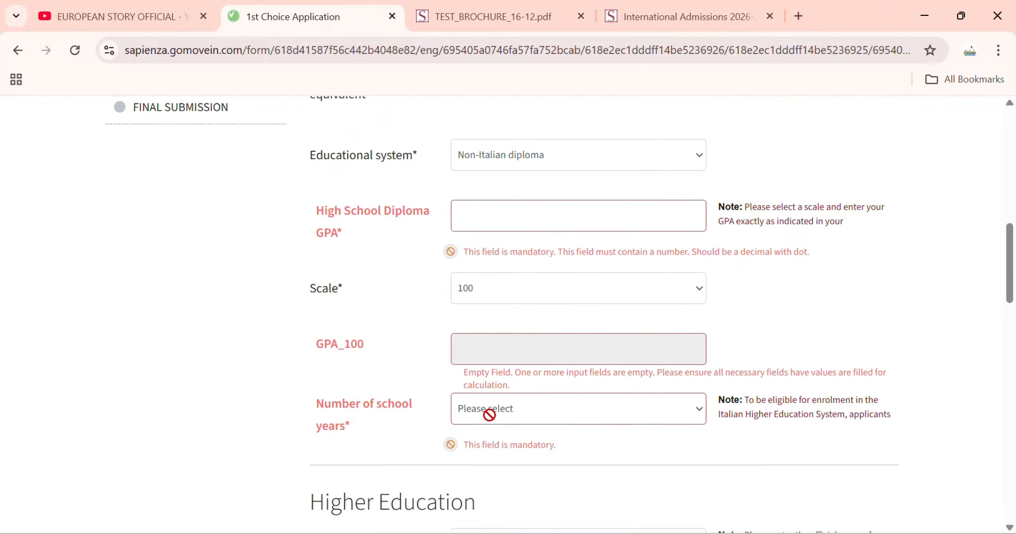
{"action": "scroll", "coordinate": [490, 422], "scroll_direction": "up", "scroll_amount": 3}
{"action": "left_click", "coordinate": [518, 350]}
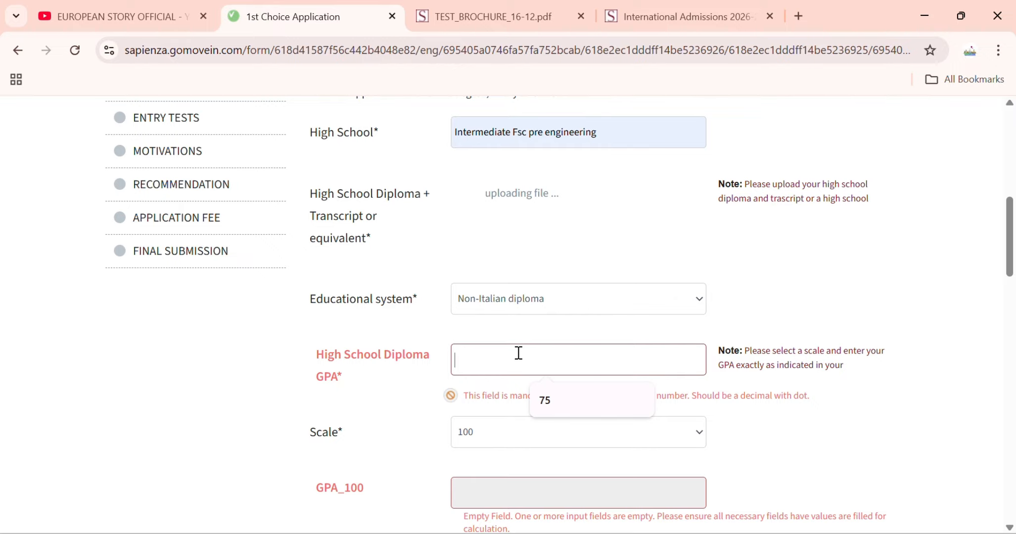
{"action": "left_click", "coordinate": [546, 404]}
- Set the number of school years to 12
{"action": "scroll", "coordinate": [540, 399], "scroll_direction": "down", "scroll_amount": 2}
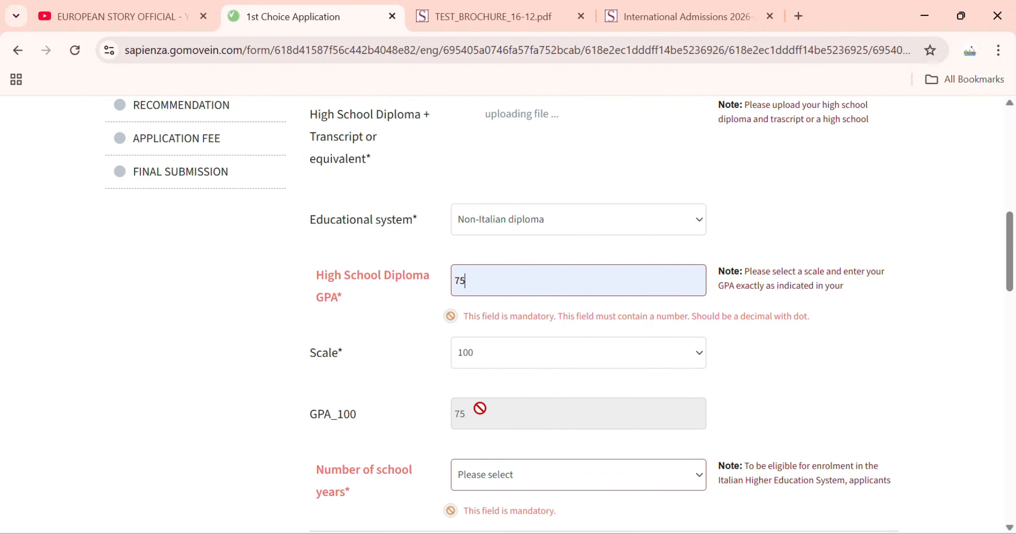
{"action": "scroll", "coordinate": [480, 410], "scroll_direction": "down", "scroll_amount": 2}
{"action": "left_click", "coordinate": [526, 413]}
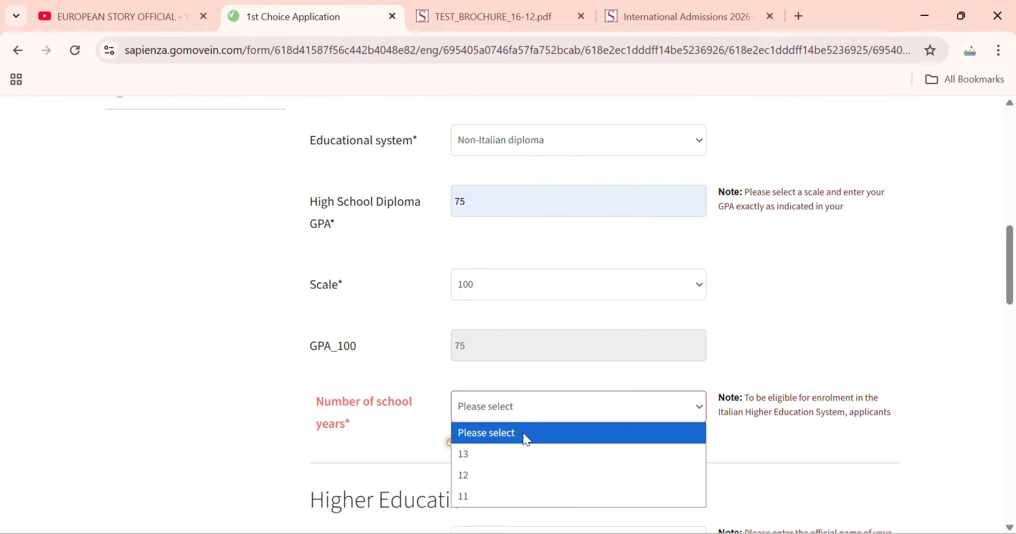
{"action": "left_click", "coordinate": [496, 484]}
{"action": "scroll", "coordinate": [495, 483], "scroll_direction": "down", "scroll_amount": 5}
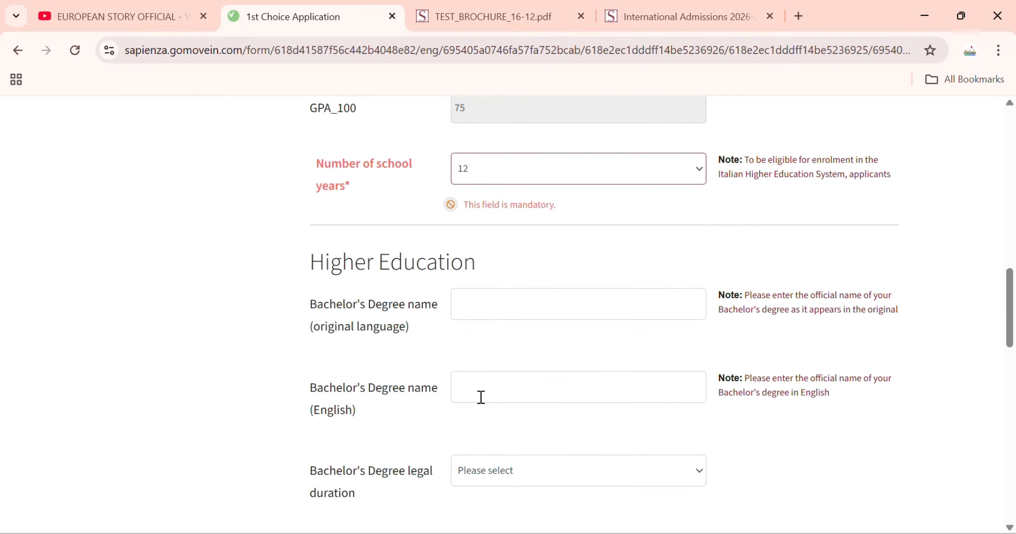
{"action": "scroll", "coordinate": [472, 356], "scroll_direction": "up", "scroll_amount": 3}
{"action": "scroll", "coordinate": [472, 355], "scroll_direction": "down", "scroll_amount": 3}
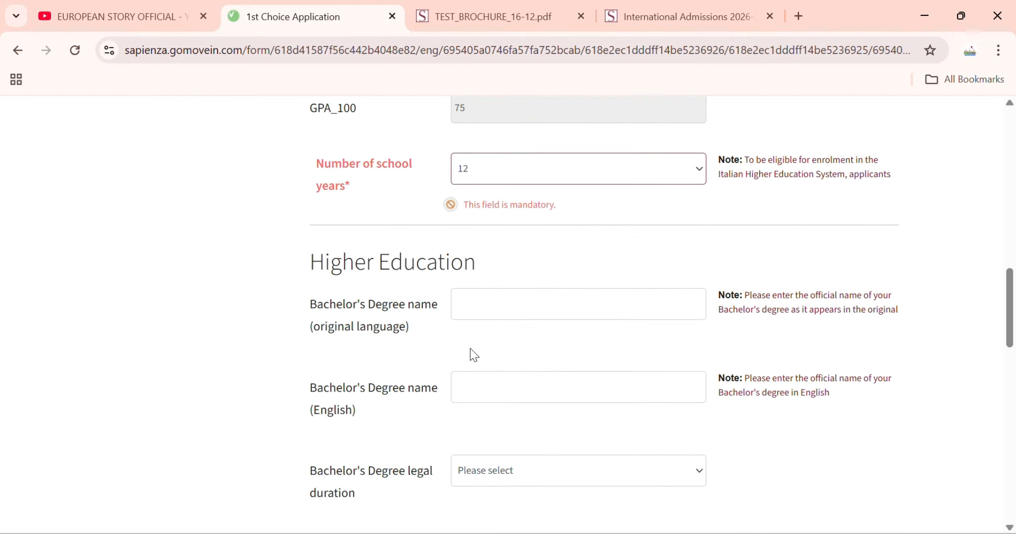
- Leave the bachelor's degree name and other higher-education fields blank, reaching the form end
{"action": "left_click", "coordinate": [503, 315]}
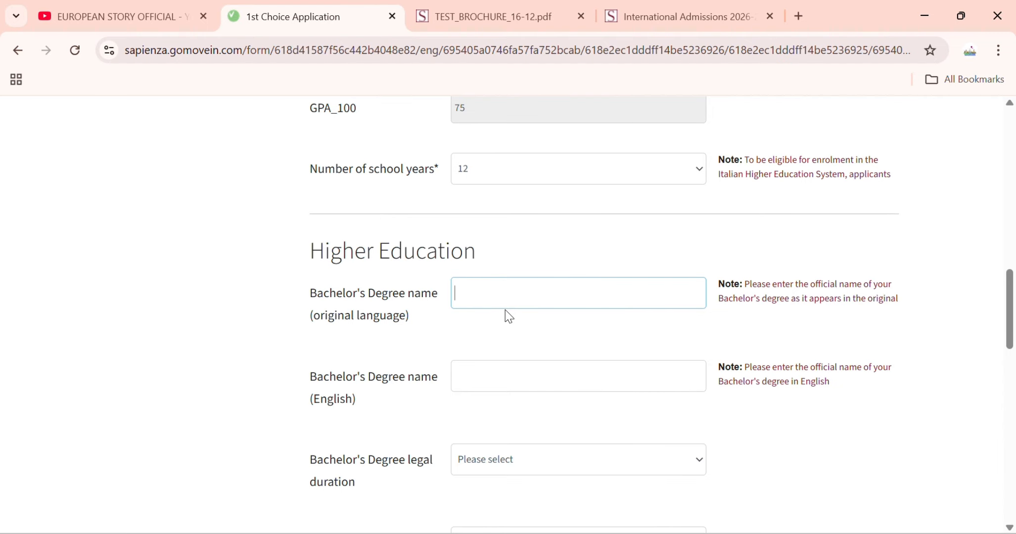
{"action": "scroll", "coordinate": [467, 329], "scroll_direction": "down", "scroll_amount": 3}
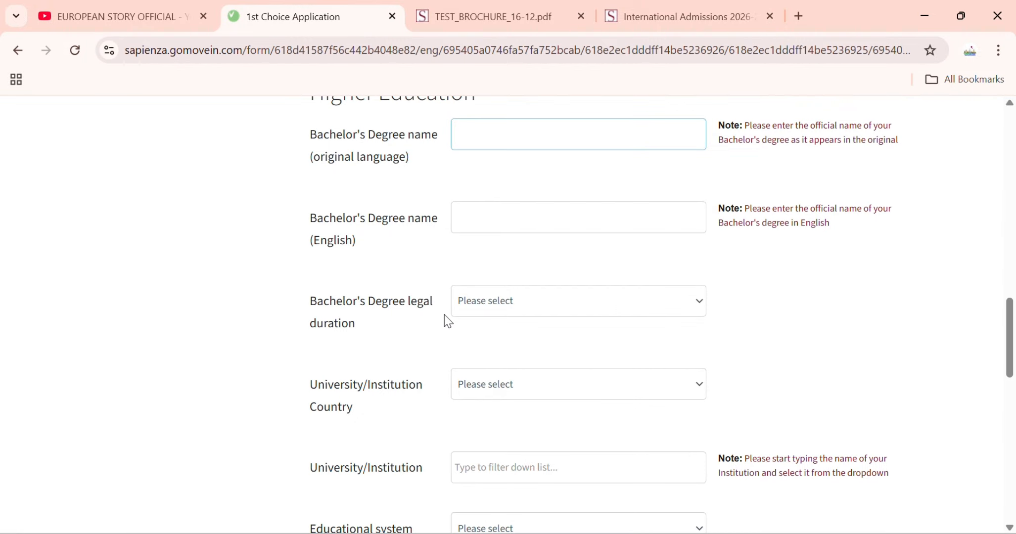
{"action": "scroll", "coordinate": [446, 319], "scroll_direction": "down", "scroll_amount": 5}
{"action": "scroll", "coordinate": [449, 322], "scroll_direction": "down", "scroll_amount": 3}
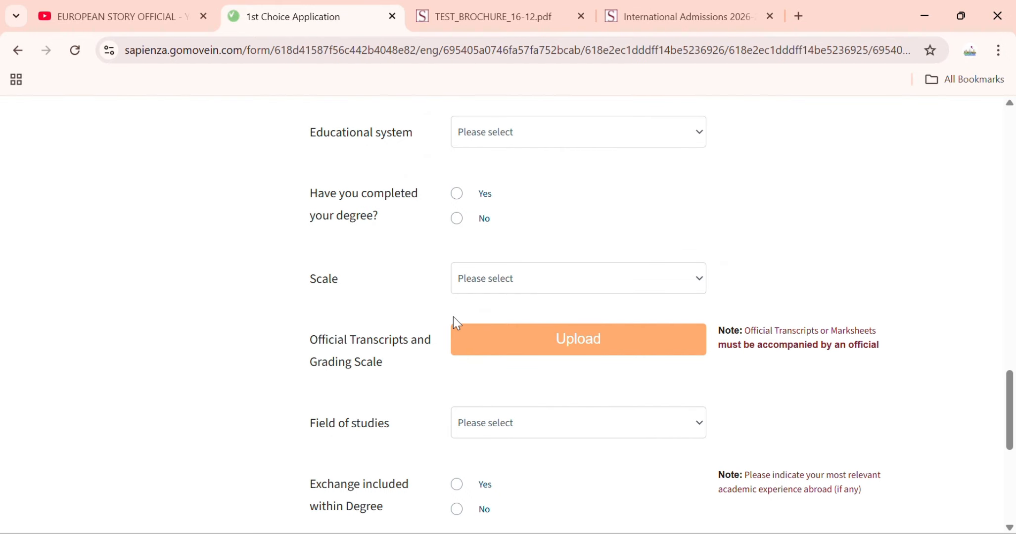
{"action": "scroll", "coordinate": [453, 336], "scroll_direction": "down", "scroll_amount": 3}
{"action": "scroll", "coordinate": [456, 340], "scroll_direction": "down", "scroll_amount": 3}
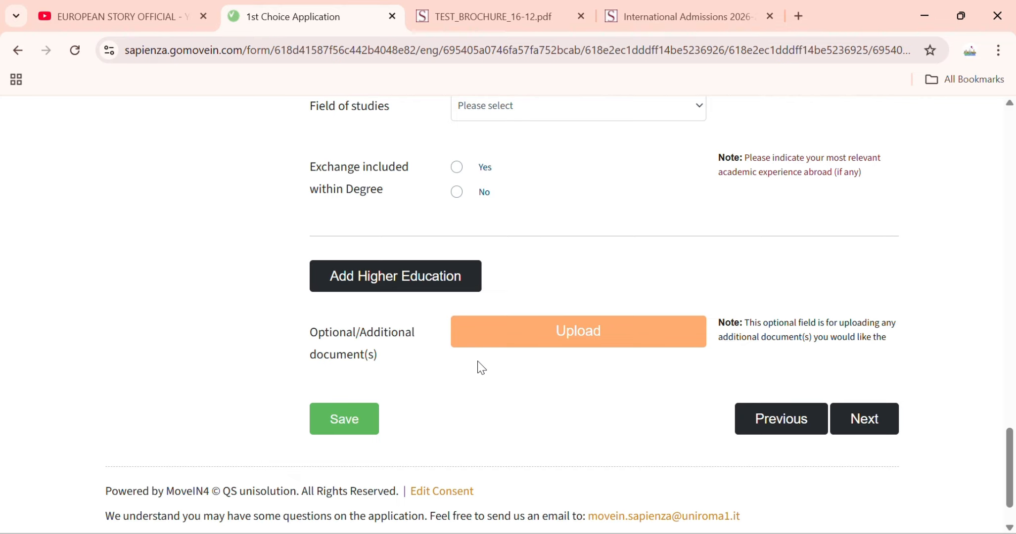
- Upload a PDF as the optional additional document
{"action": "left_click", "coordinate": [535, 319]}
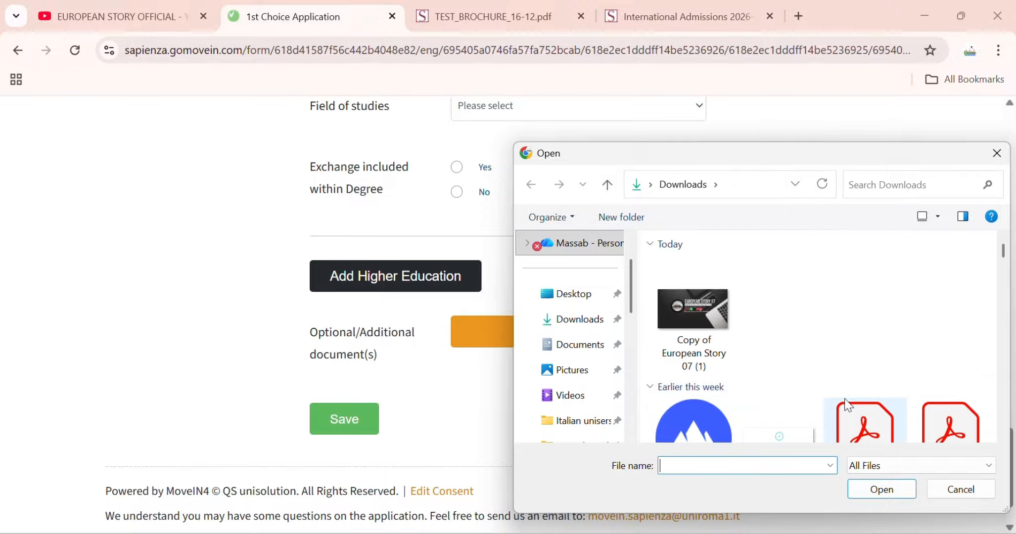
{"action": "left_click", "coordinate": [865, 416]}
{"action": "left_click", "coordinate": [879, 486]}
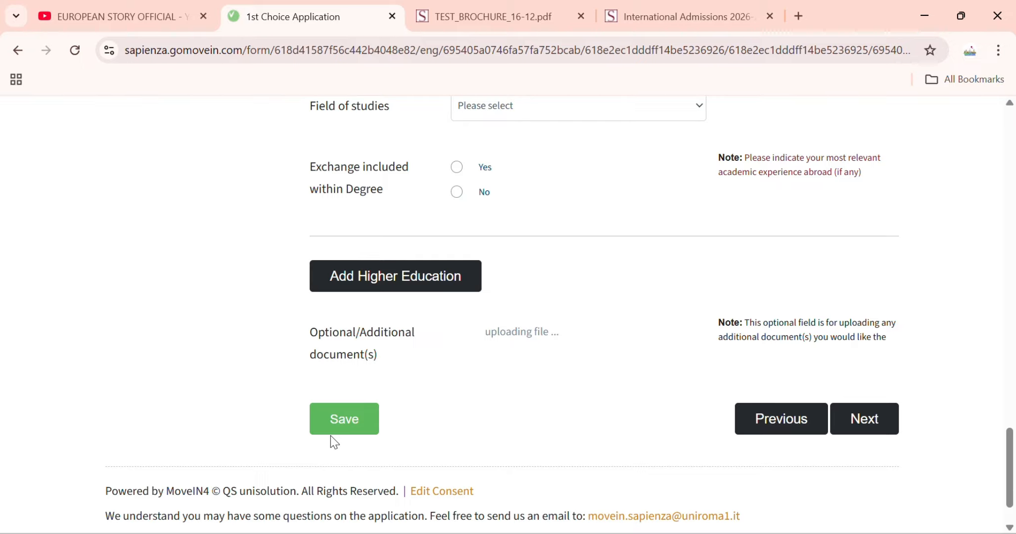
{"action": "scroll", "coordinate": [351, 441], "scroll_direction": "up", "scroll_amount": 10}
{"action": "scroll", "coordinate": [352, 439], "scroll_direction": "down", "scroll_amount": 10}
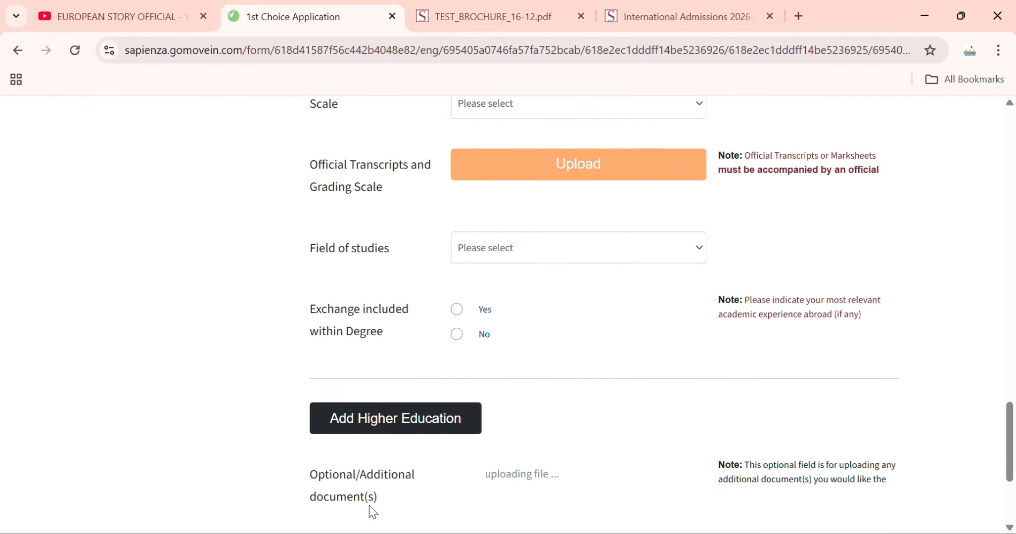
- Save the Education step and go to Professional Experience
{"action": "left_click", "coordinate": [371, 501]}
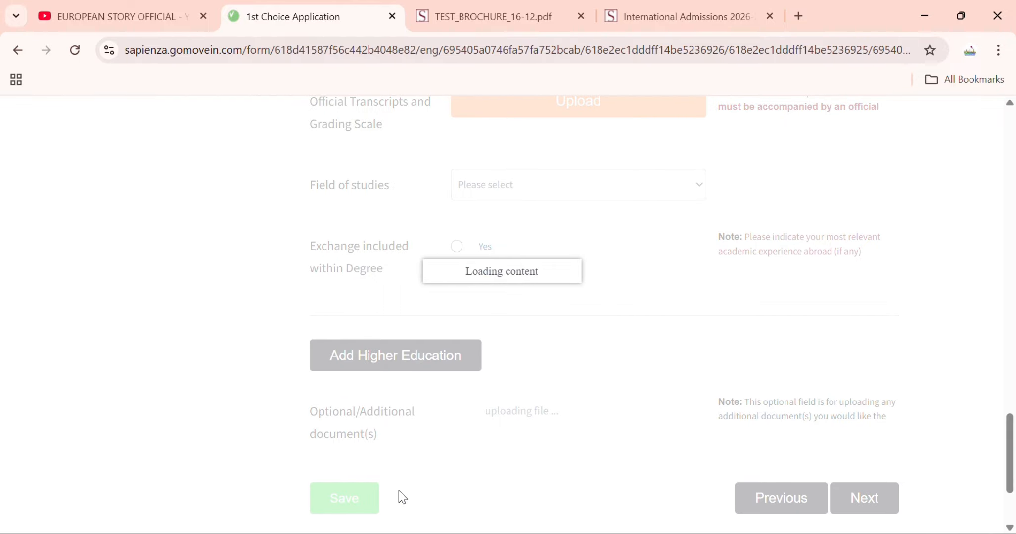
{"action": "scroll", "coordinate": [339, 461], "scroll_direction": "down", "scroll_amount": 5}
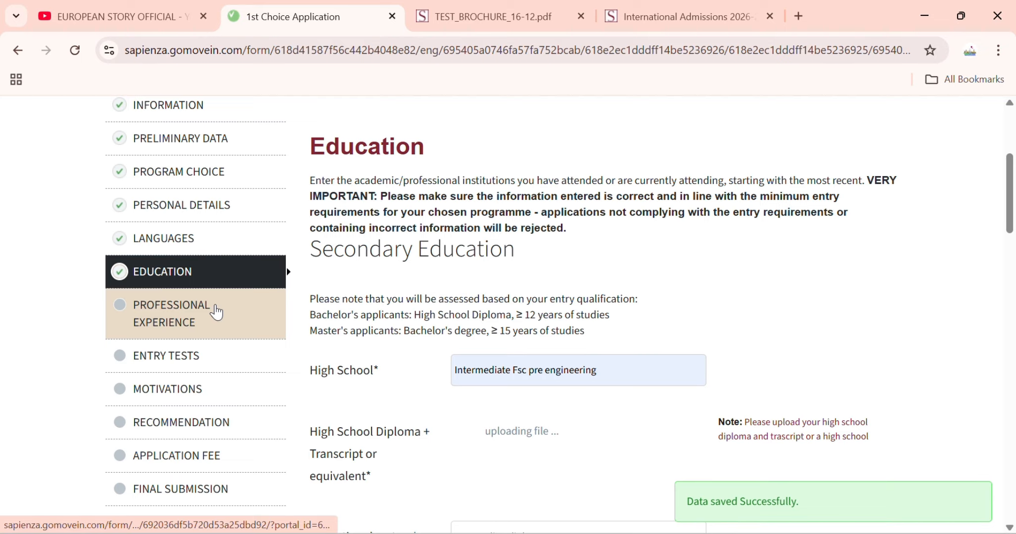
{"action": "left_click", "coordinate": [216, 313]}
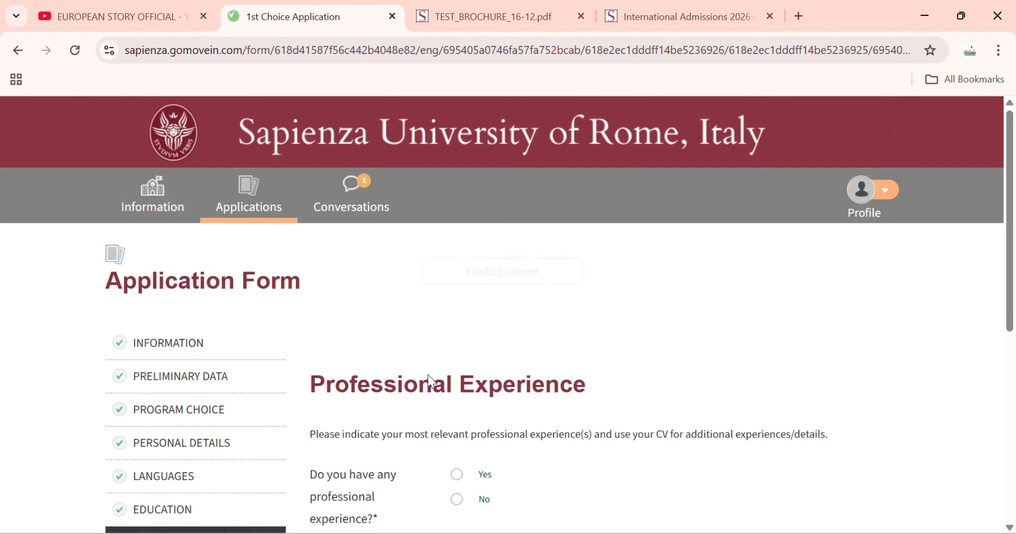
{"action": "scroll", "coordinate": [429, 375], "scroll_direction": "down", "scroll_amount": 3}
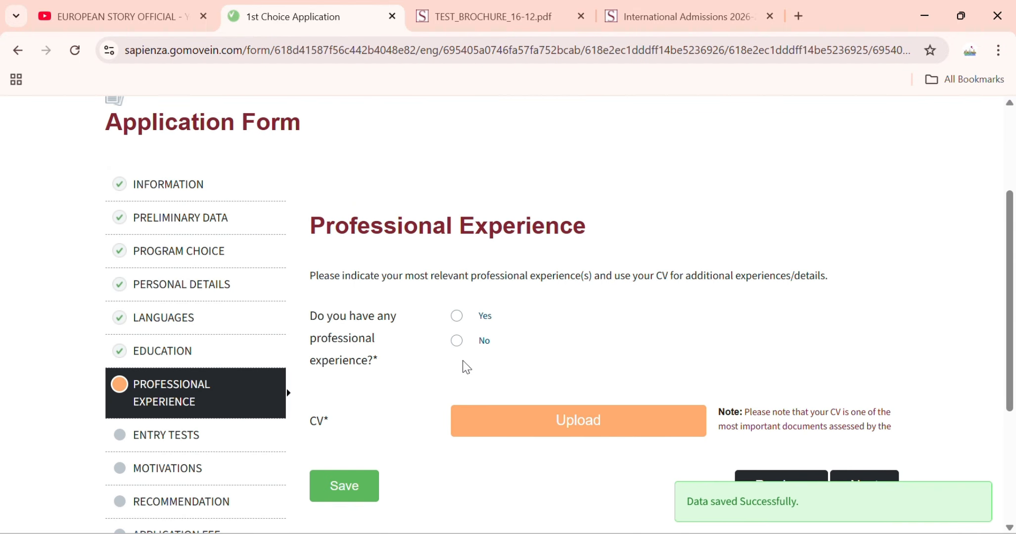
{"action": "left_click", "coordinate": [457, 316]}
{"action": "scroll", "coordinate": [463, 346], "scroll_direction": "down", "scroll_amount": 3}
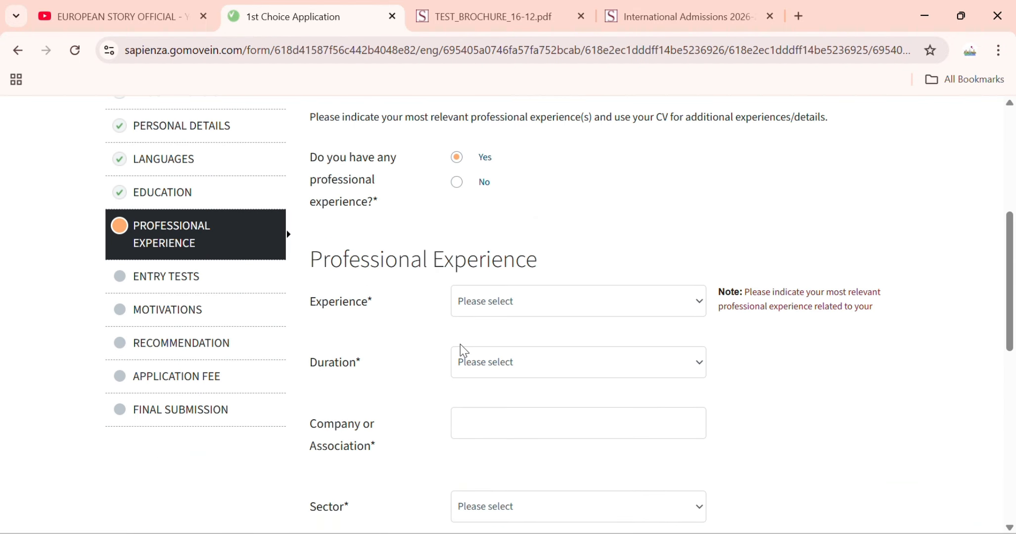
{"action": "scroll", "coordinate": [343, 378], "scroll_direction": "down", "scroll_amount": 2}
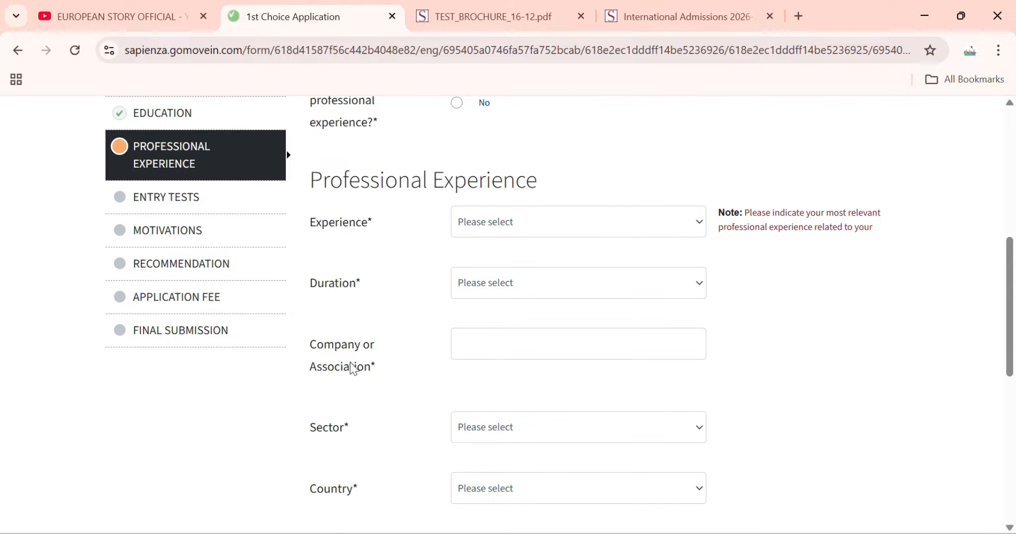
{"action": "scroll", "coordinate": [346, 381], "scroll_direction": "down", "scroll_amount": 3}
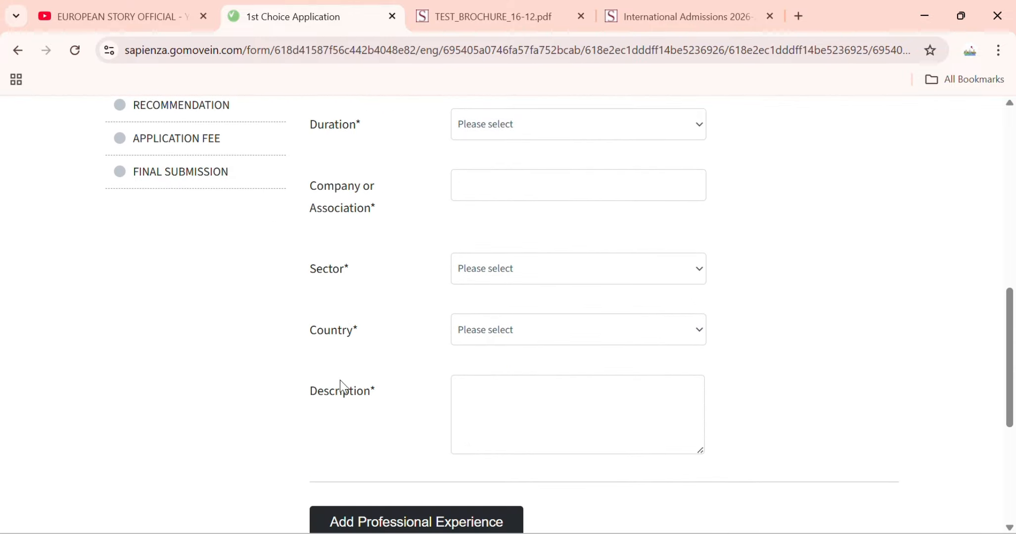
{"action": "scroll", "coordinate": [347, 391], "scroll_direction": "down", "scroll_amount": 2}
{"action": "left_click", "coordinate": [497, 333]}
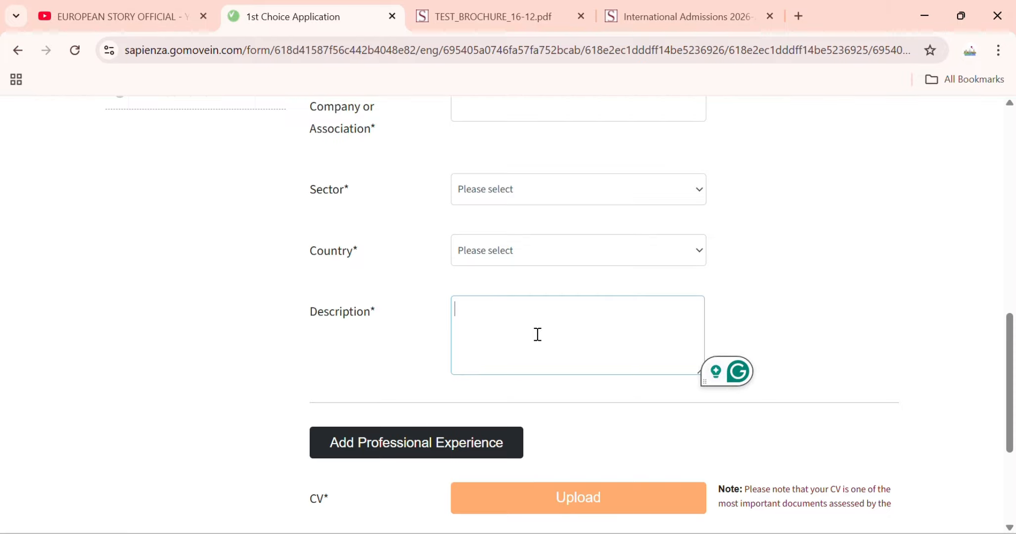
{"action": "scroll", "coordinate": [538, 335], "scroll_direction": "up", "scroll_amount": 3}
{"action": "scroll", "coordinate": [537, 335], "scroll_direction": "down", "scroll_amount": 5}
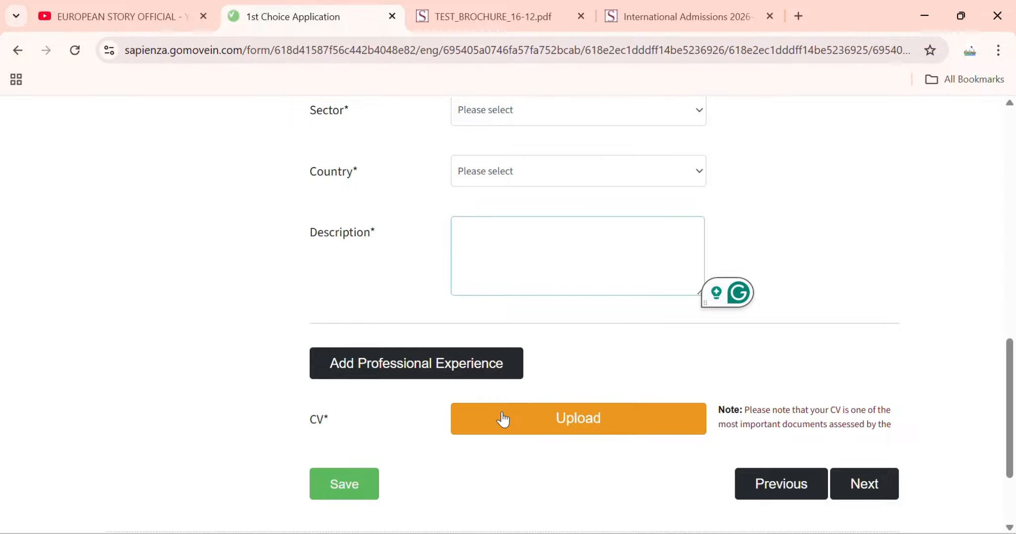
{"action": "scroll", "coordinate": [574, 423], "scroll_direction": "up", "scroll_amount": 10}
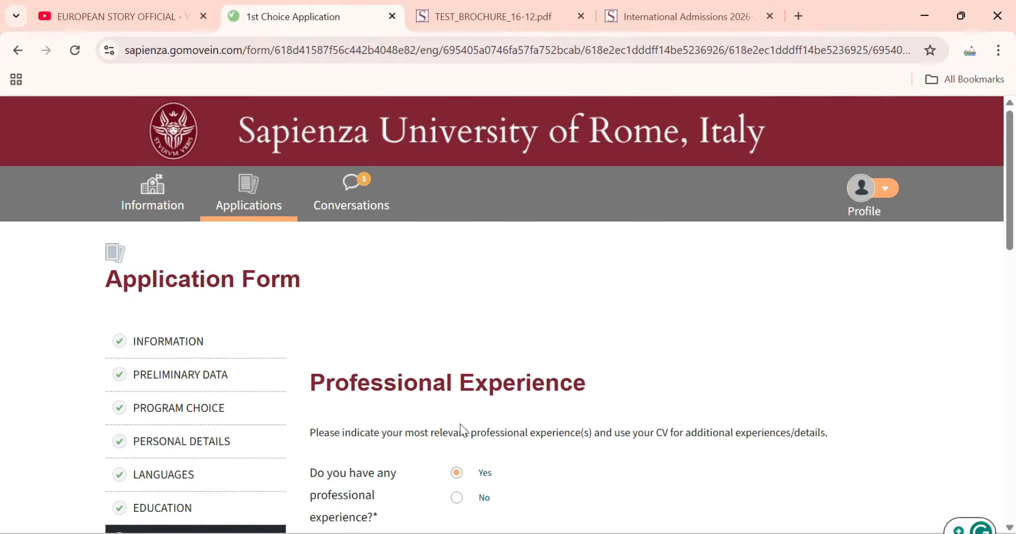
{"action": "scroll", "coordinate": [462, 431], "scroll_direction": "down", "scroll_amount": 2}
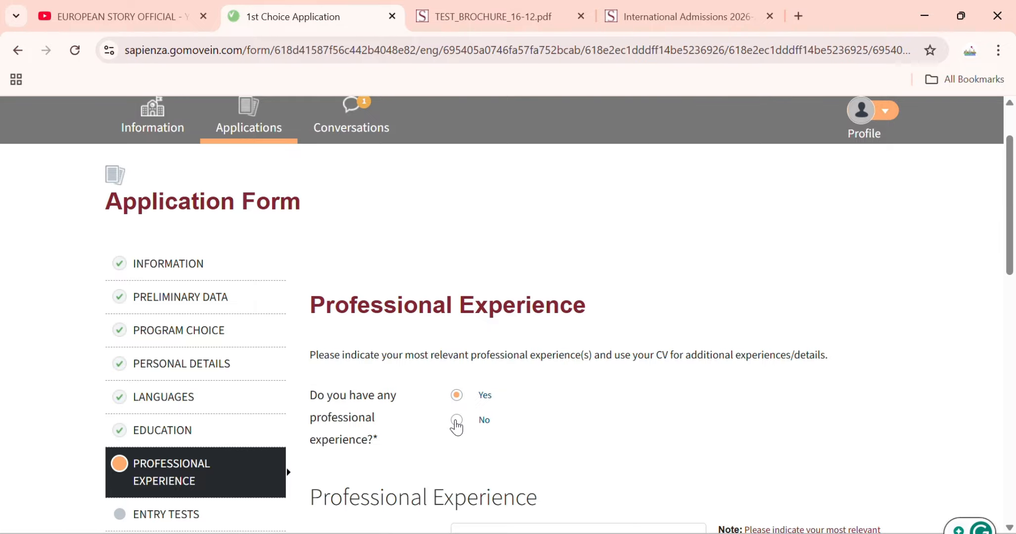
- Answer No to professional experience and save the section
{"action": "left_click", "coordinate": [456, 420]}
{"action": "scroll", "coordinate": [385, 446], "scroll_direction": "down", "scroll_amount": 3}
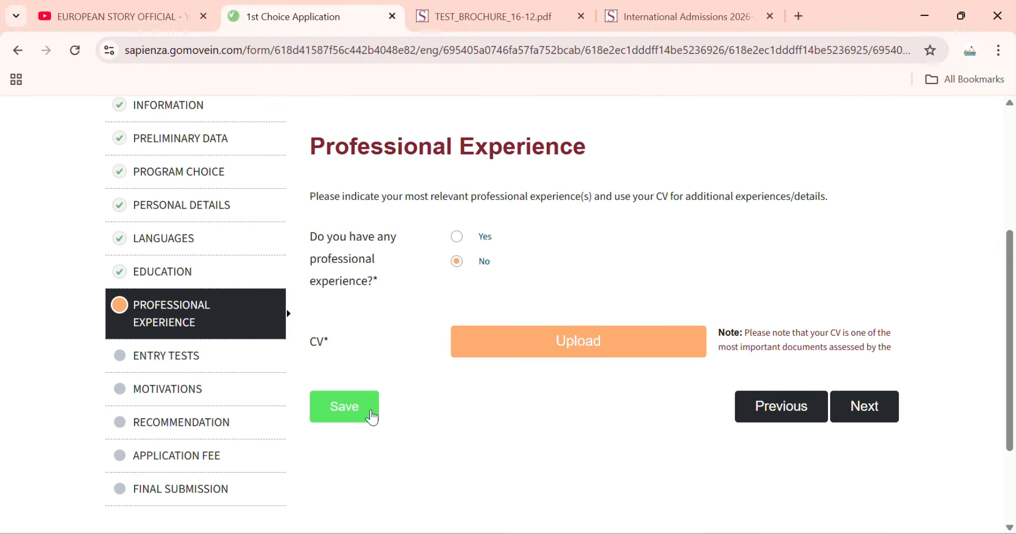
{"action": "left_click", "coordinate": [368, 416]}
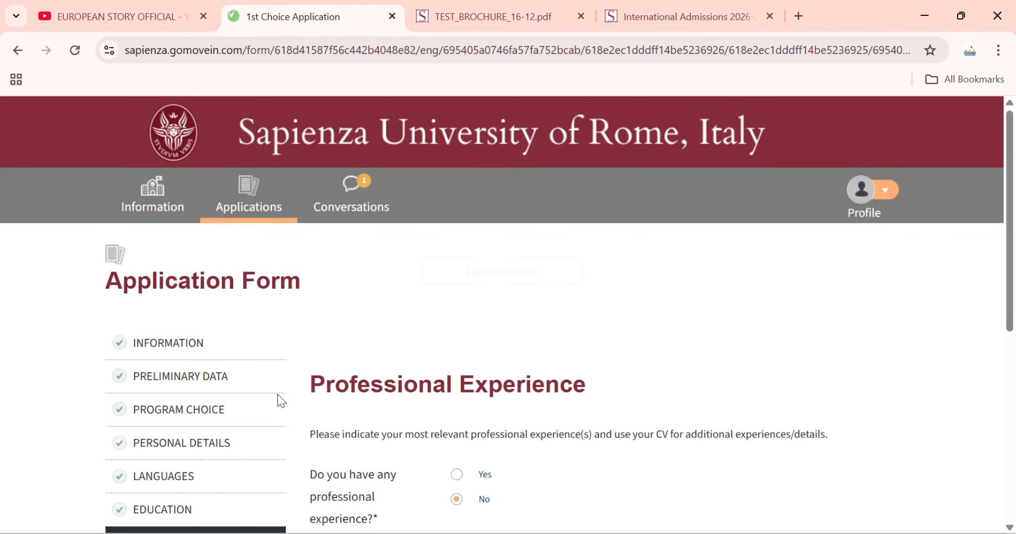
{"action": "scroll", "coordinate": [278, 394], "scroll_direction": "down", "scroll_amount": 3}
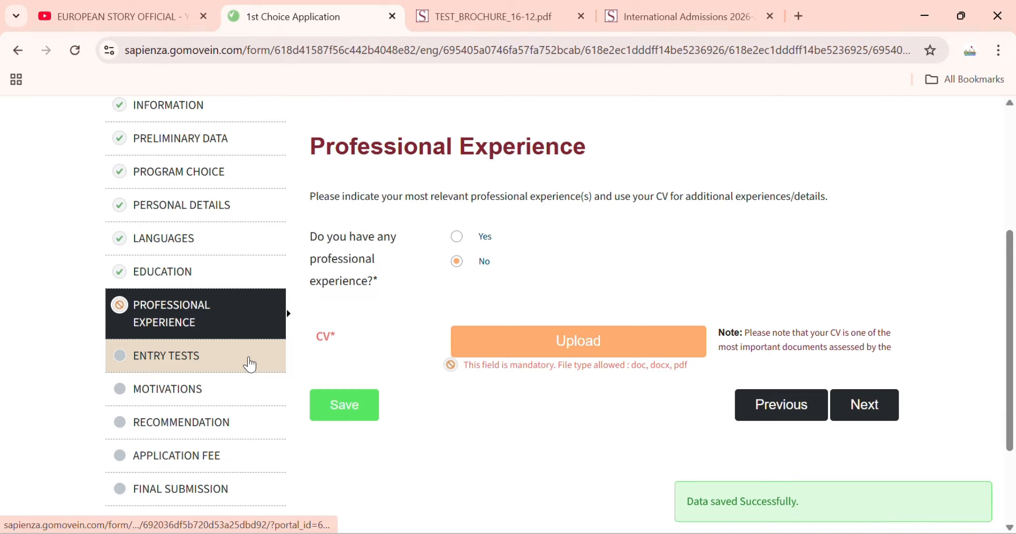
- Upload a CV file to Professional Experience, then continue to Entry Tests
{"action": "left_click", "coordinate": [253, 364]}
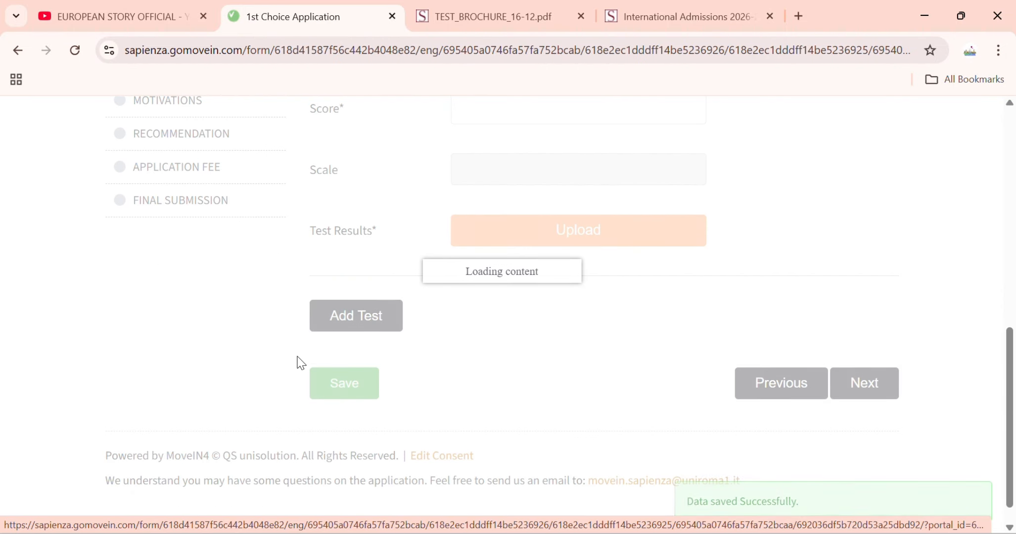
{"action": "scroll", "coordinate": [298, 366], "scroll_direction": "down", "scroll_amount": 2}
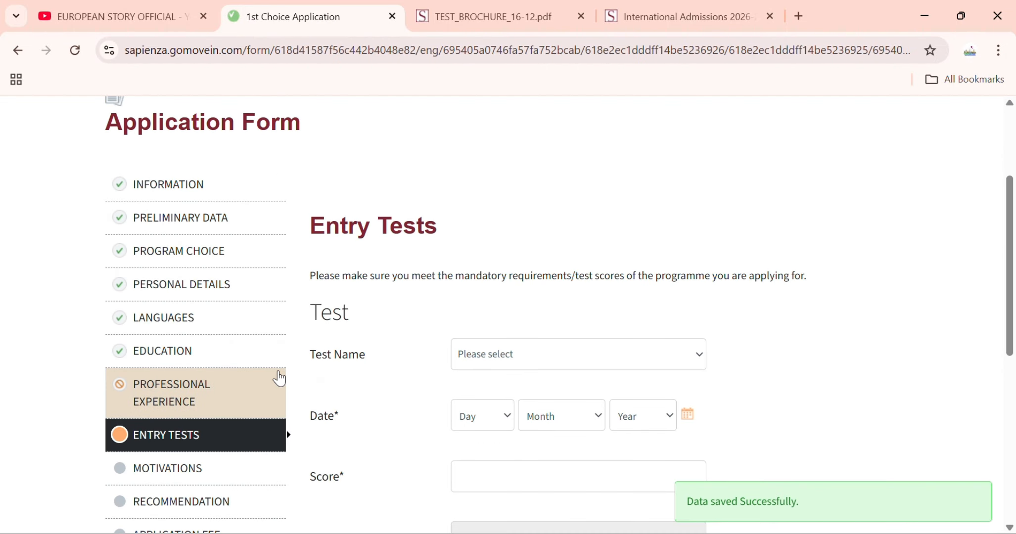
{"action": "left_click", "coordinate": [232, 385]}
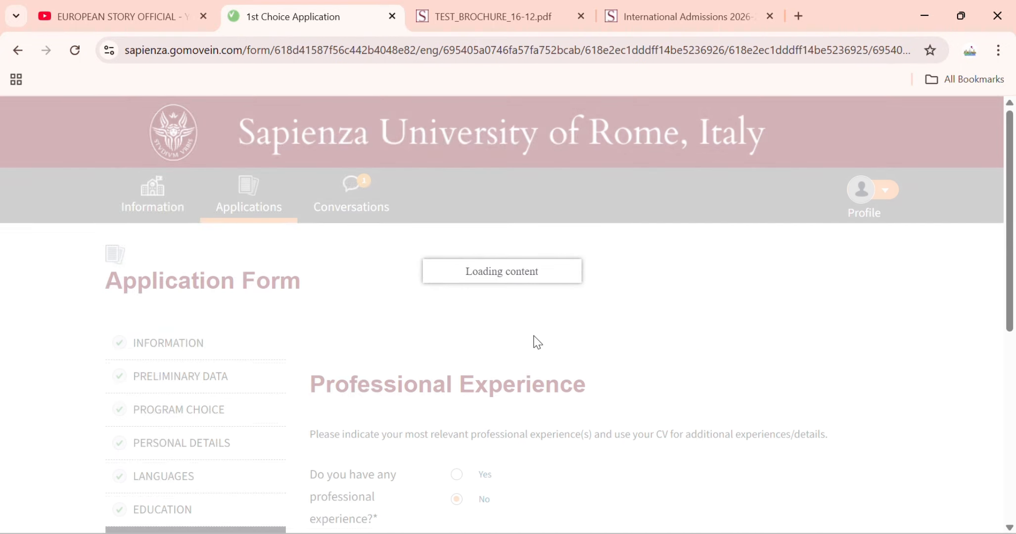
{"action": "scroll", "coordinate": [523, 413], "scroll_direction": "down", "scroll_amount": 3}
{"action": "left_click", "coordinate": [553, 329]}
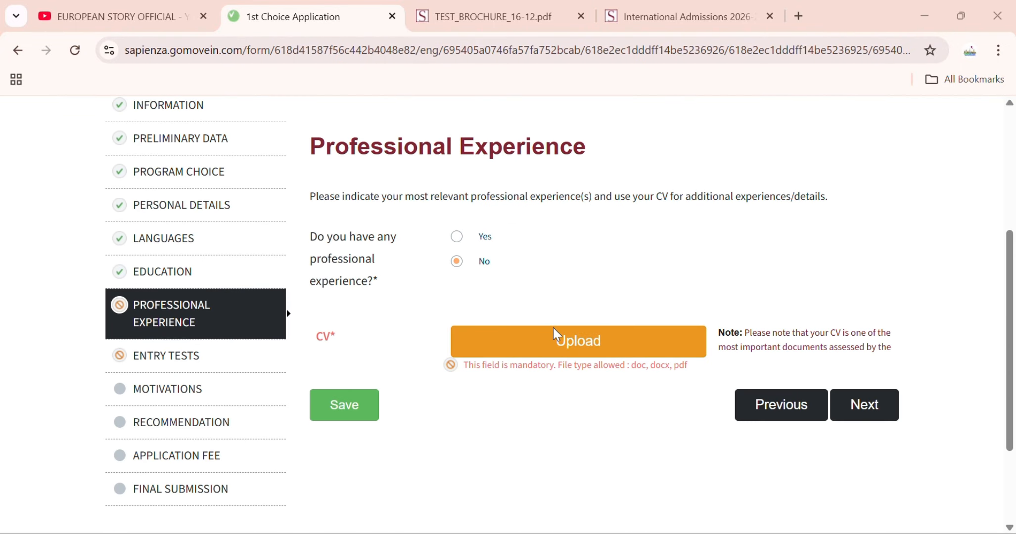
{"action": "scroll", "coordinate": [703, 375], "scroll_direction": "down", "scroll_amount": 2}
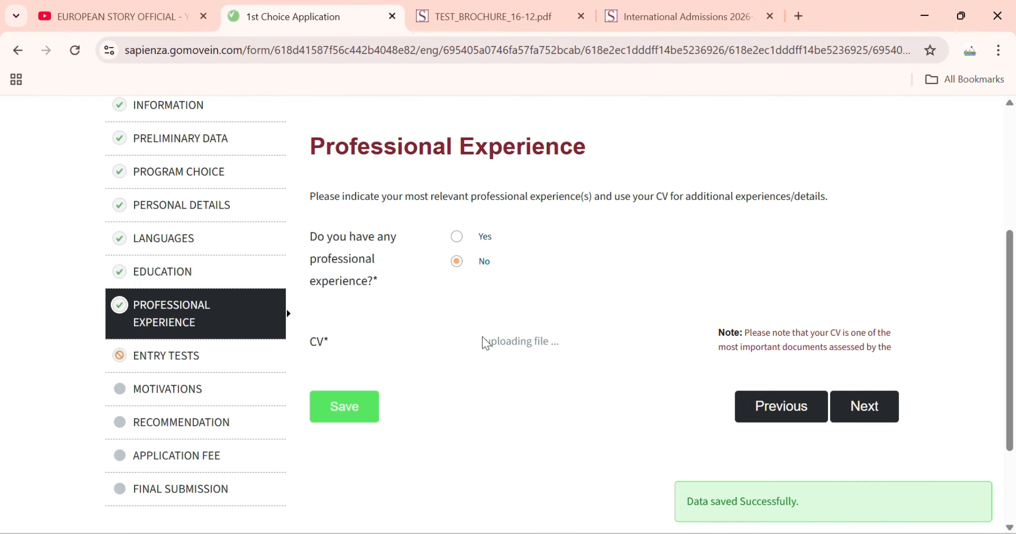
{"action": "left_click", "coordinate": [213, 351]}
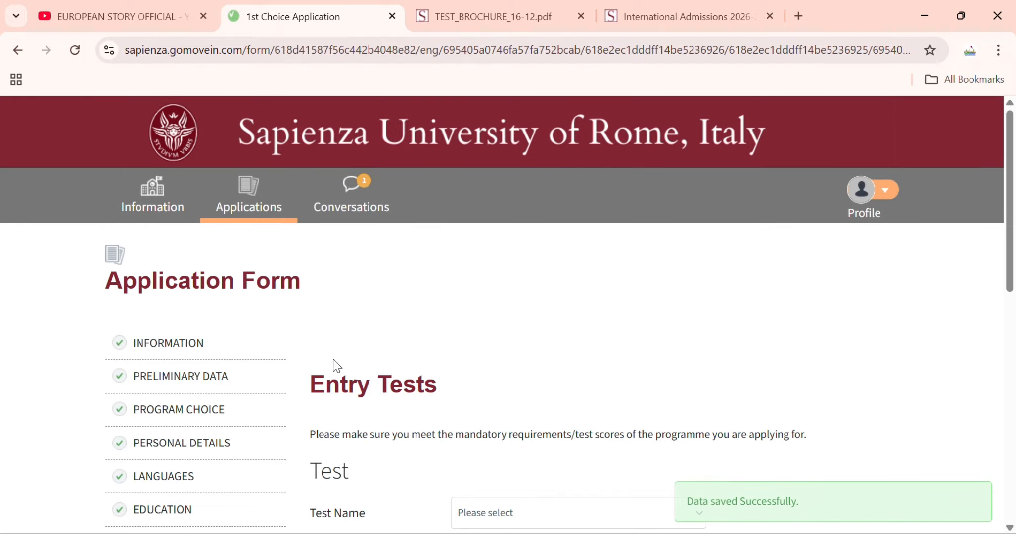
- Choose CEnT-S as the entry test name
{"action": "scroll", "coordinate": [337, 366], "scroll_direction": "down", "scroll_amount": 5}
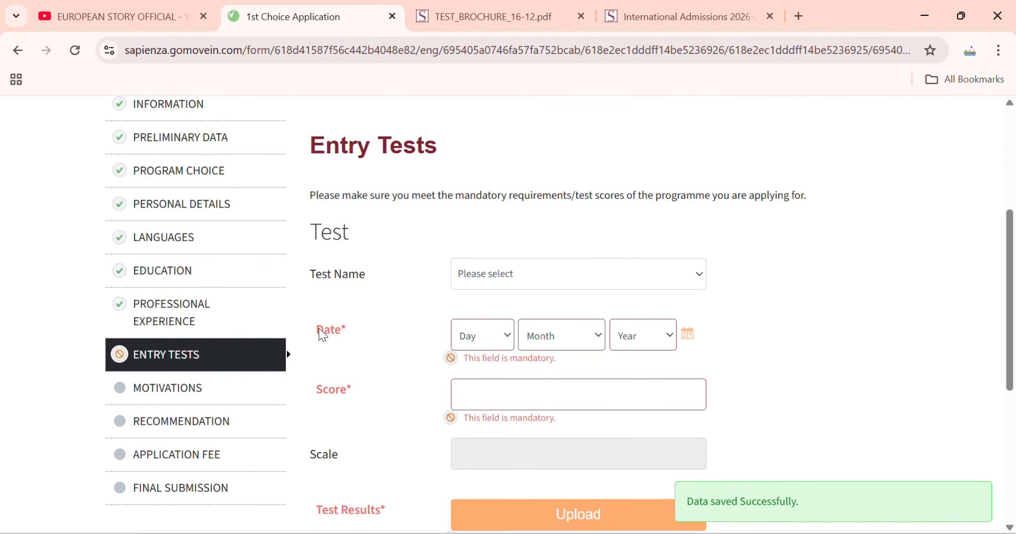
{"action": "scroll", "coordinate": [343, 327], "scroll_direction": "up", "scroll_amount": 2}
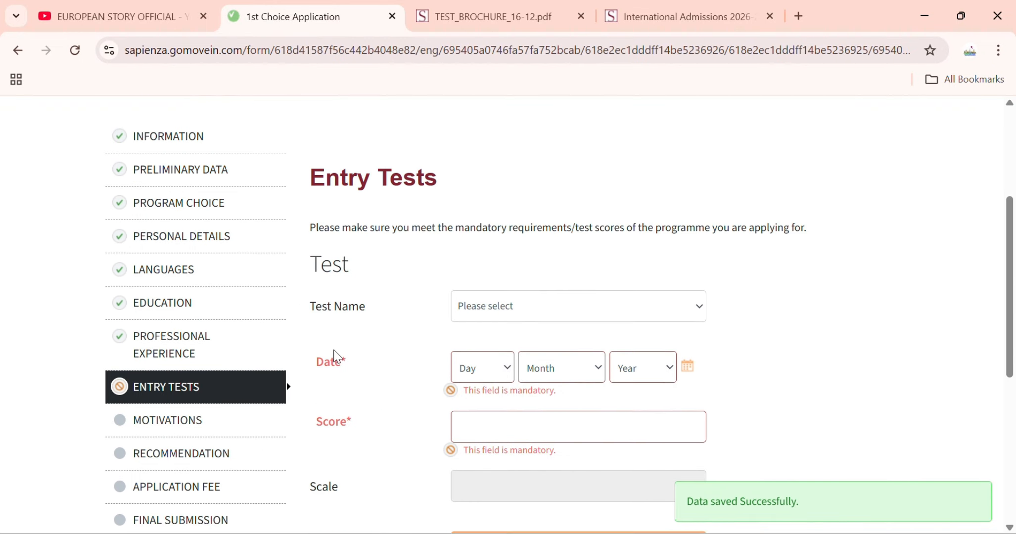
{"action": "scroll", "coordinate": [337, 356], "scroll_direction": "up", "scroll_amount": 1}
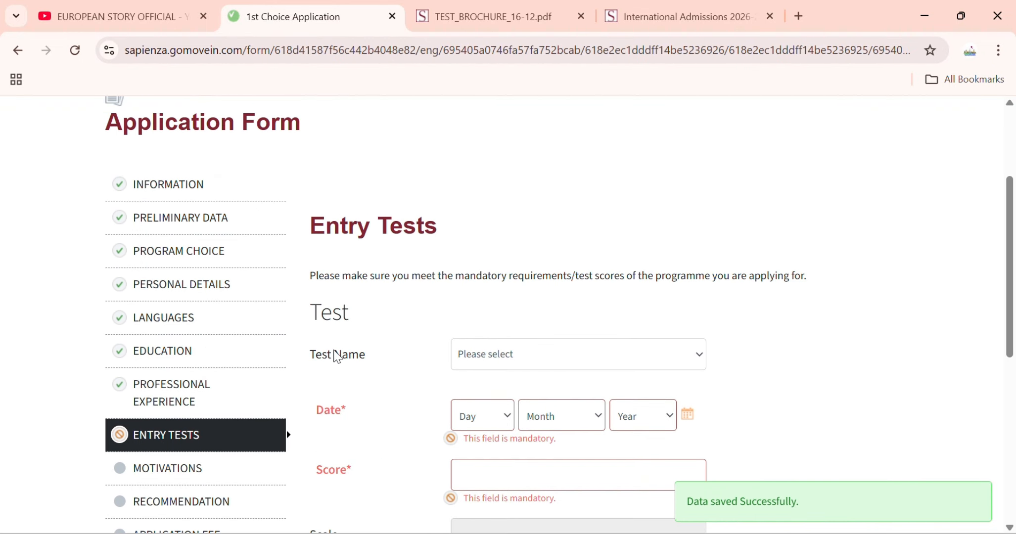
{"action": "left_click", "coordinate": [475, 355]}
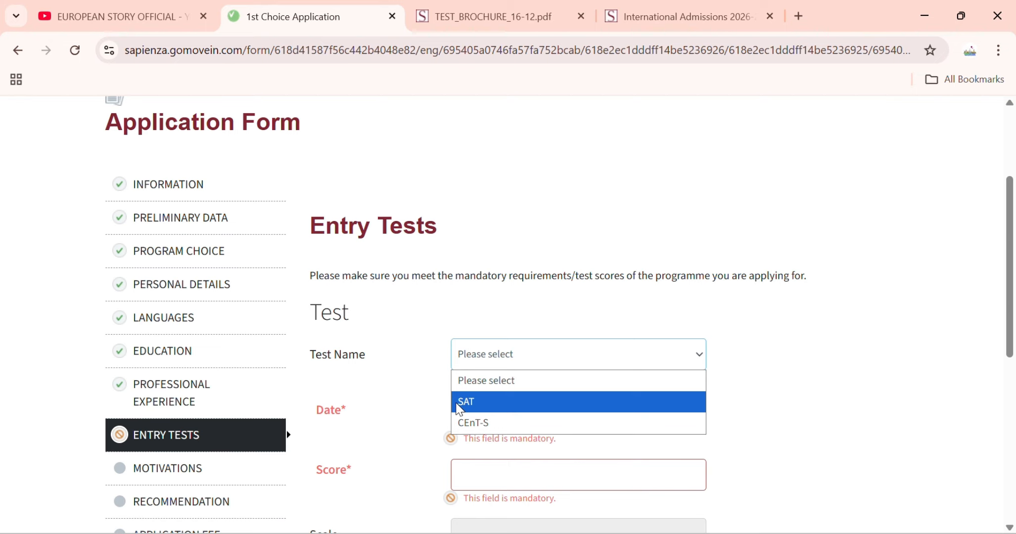
{"action": "left_click", "coordinate": [474, 421]}
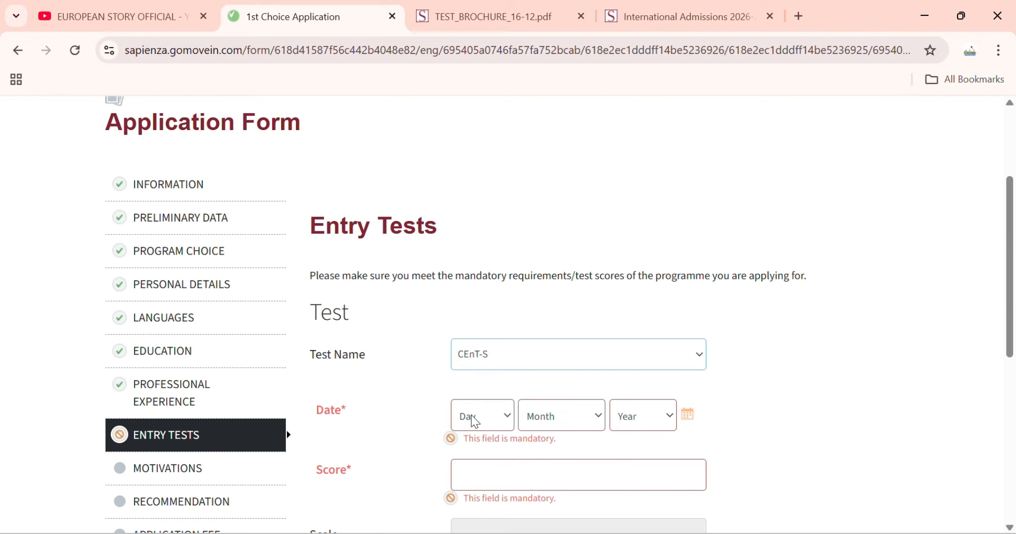
- Set the test date to 03 Feb 2025
{"action": "scroll", "coordinate": [473, 421], "scroll_direction": "down", "scroll_amount": 3}
{"action": "left_click", "coordinate": [489, 257]}
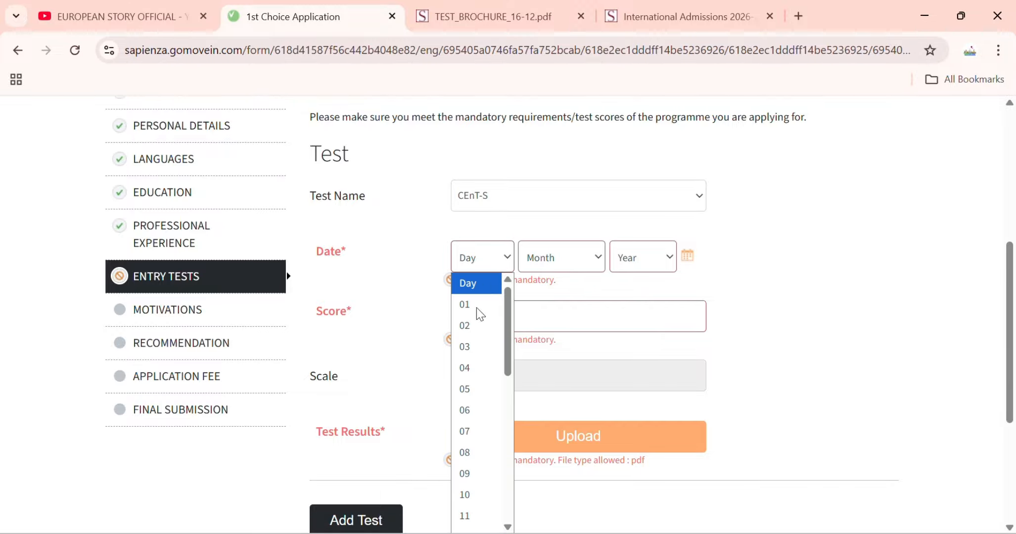
{"action": "left_click", "coordinate": [471, 346]}
{"action": "left_click", "coordinate": [564, 262]}
{"action": "left_click", "coordinate": [560, 322]}
{"action": "left_click", "coordinate": [658, 262]}
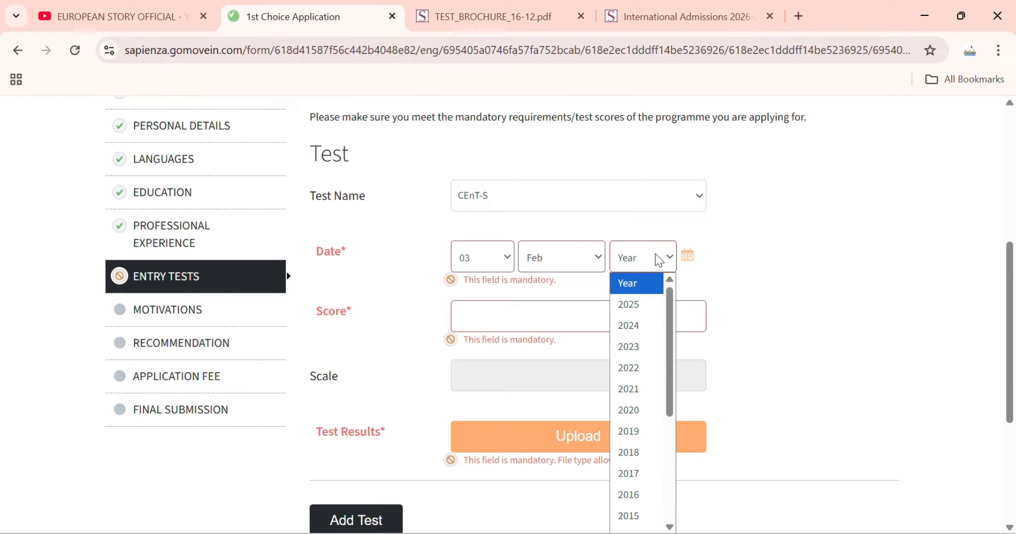
{"action": "left_click", "coordinate": [641, 314]}
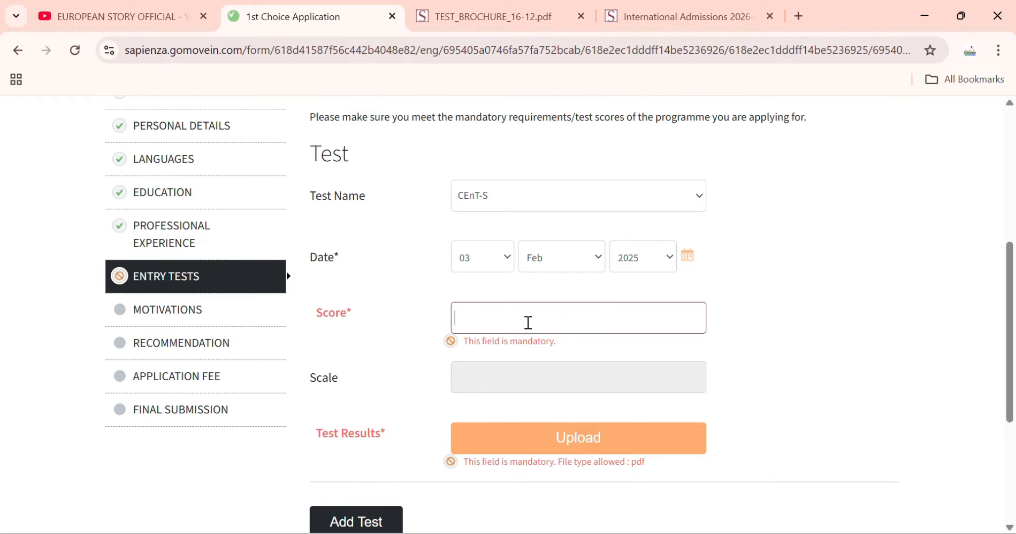
- Enter test score 50 and fill the motivation box with placeholder text
{"action": "type", "text": "50"}
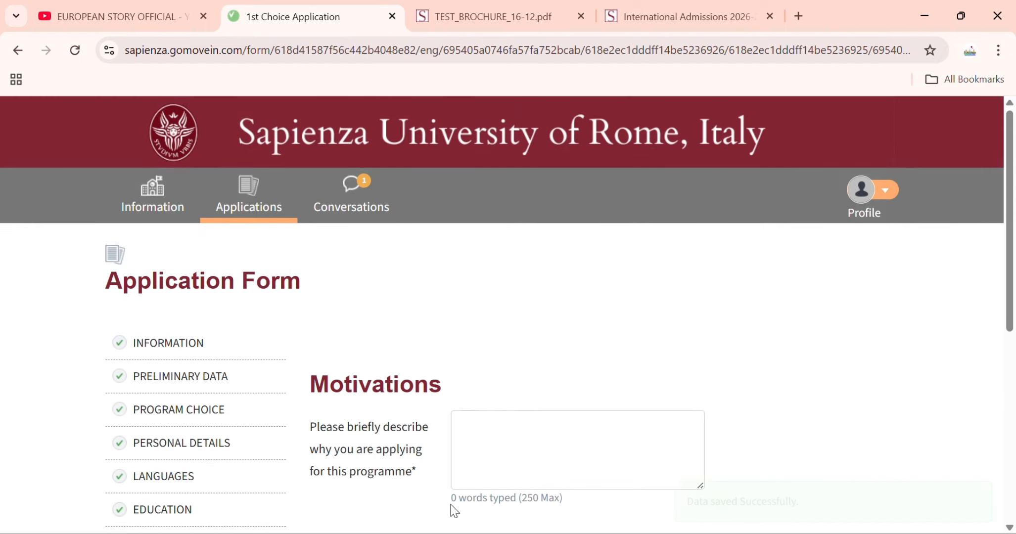
{"action": "scroll", "coordinate": [457, 304], "scroll_direction": "down", "scroll_amount": 2}
{"action": "left_click", "coordinate": [463, 291]}
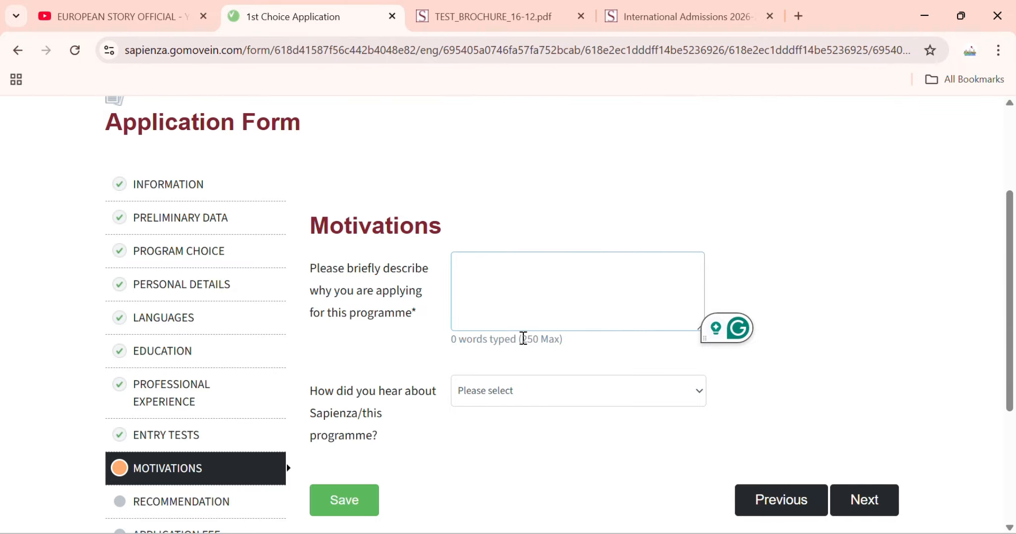
{"action": "left_click_drag", "start_coordinate": [522, 339], "coordinate": [562, 338]}
{"action": "left_click", "coordinate": [545, 352]}
{"action": "left_click", "coordinate": [562, 338]}
{"action": "left_click", "coordinate": [465, 278]}
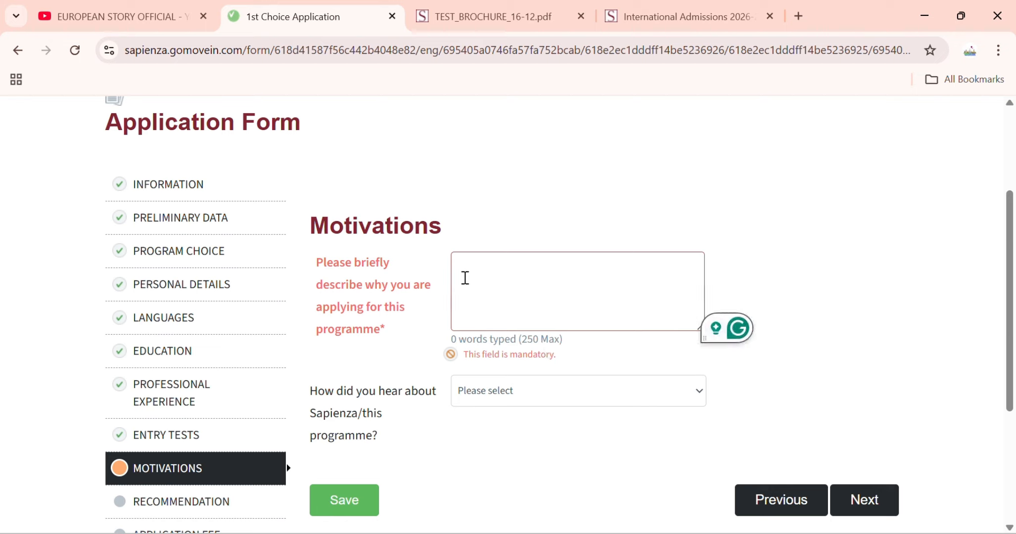
{"action": "type", "text": "o"}
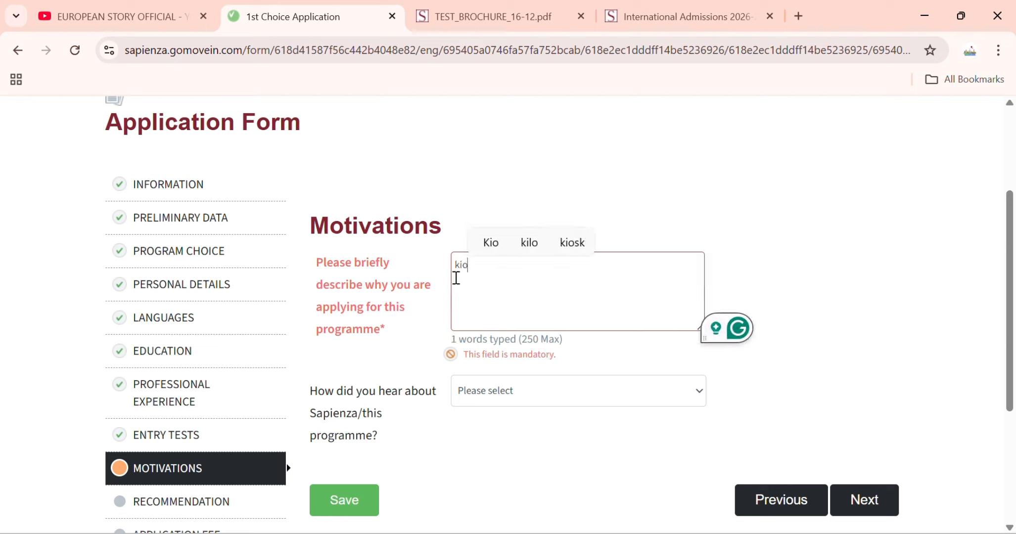
{"action": "type", "text": "gggggggggggggggggggggggggg"}
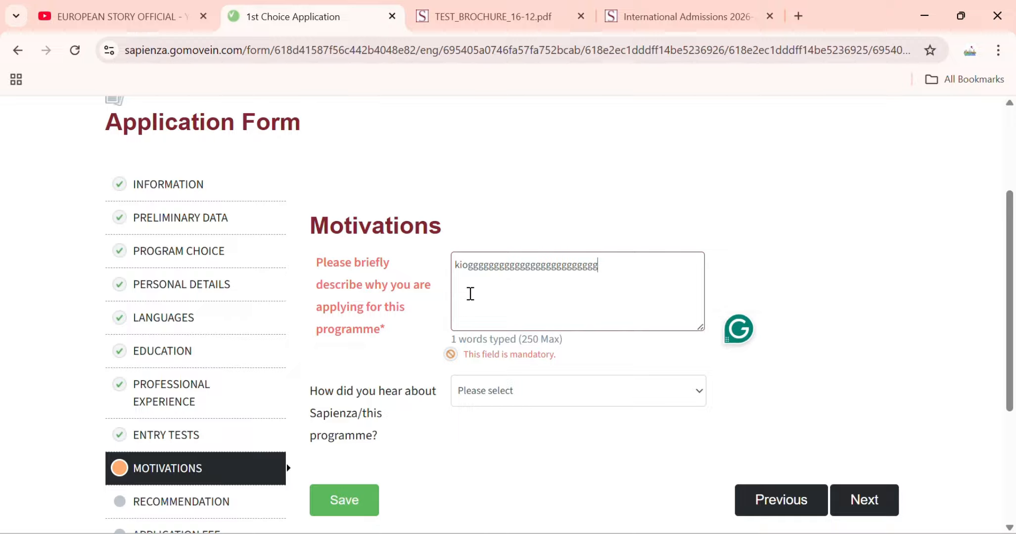
{"action": "type", "text": "g g g gg g"}
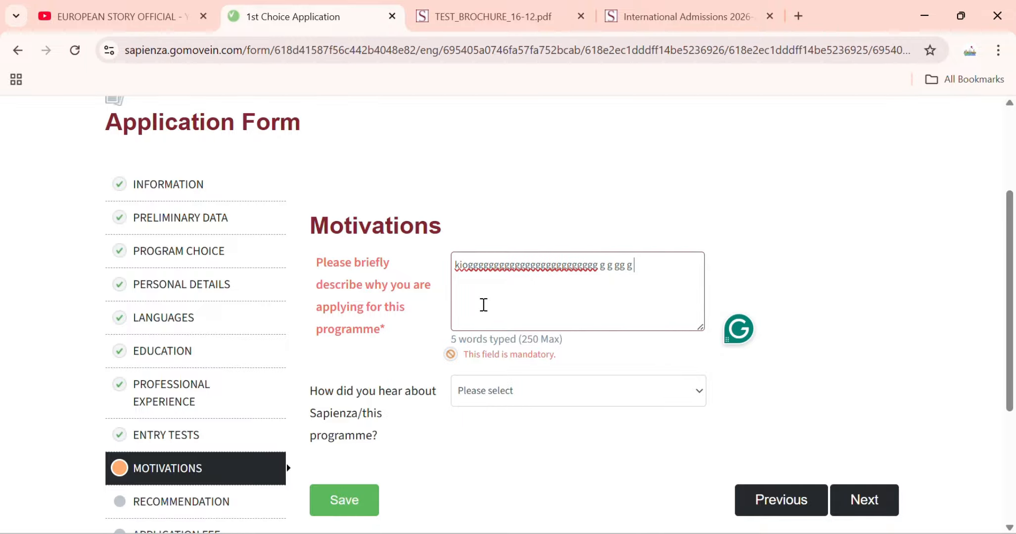
{"action": "type", "text": " gg  g g gg"}
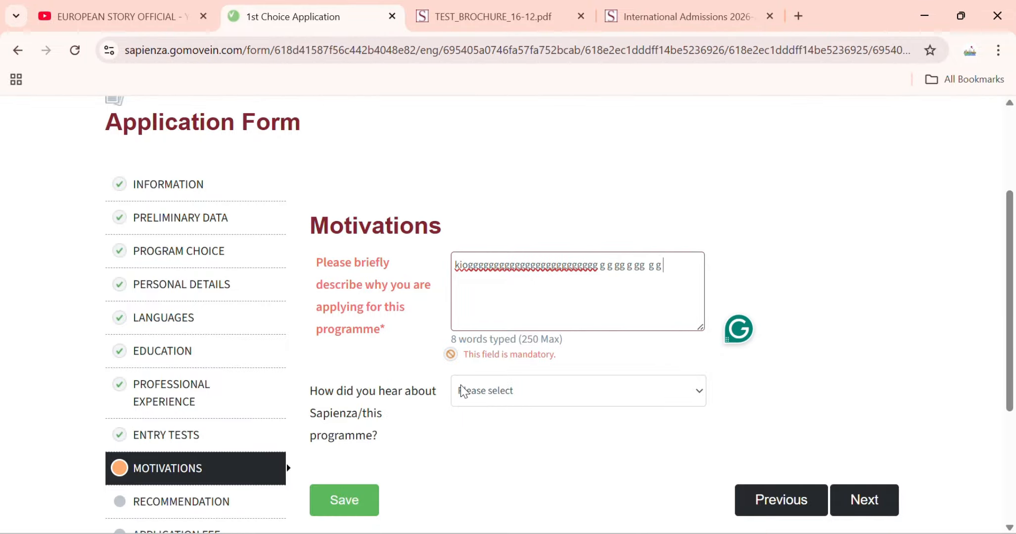
- Select Educations.com as how you heard about the programme, save, and go to Recommendation
{"action": "scroll", "coordinate": [507, 394], "scroll_direction": "down", "scroll_amount": 2}
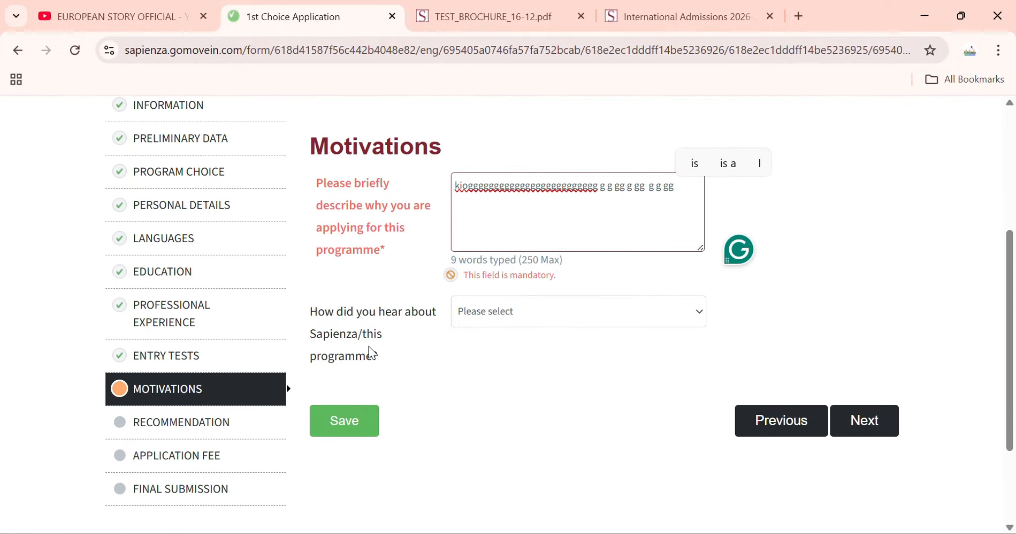
{"action": "left_click", "coordinate": [559, 318]}
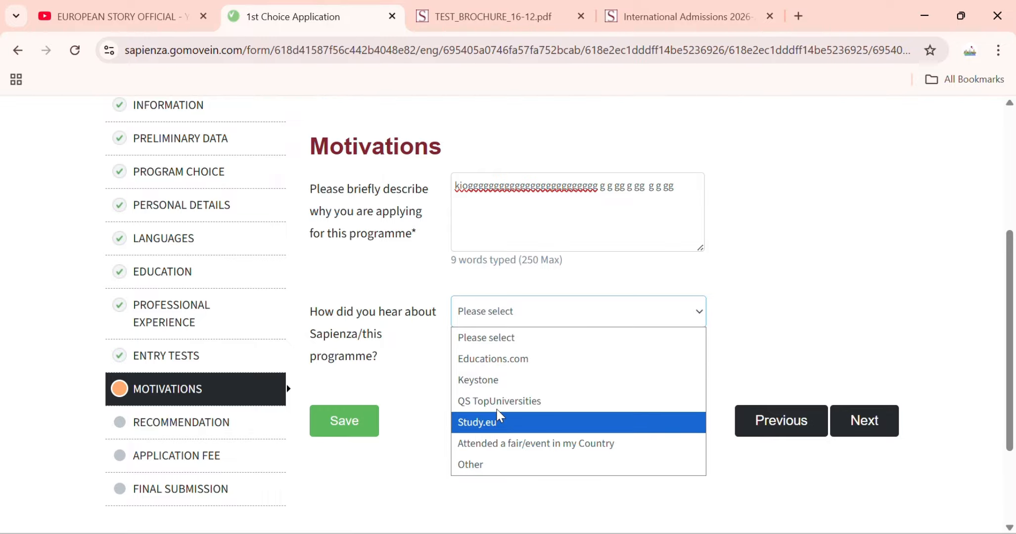
{"action": "left_click", "coordinate": [490, 360]}
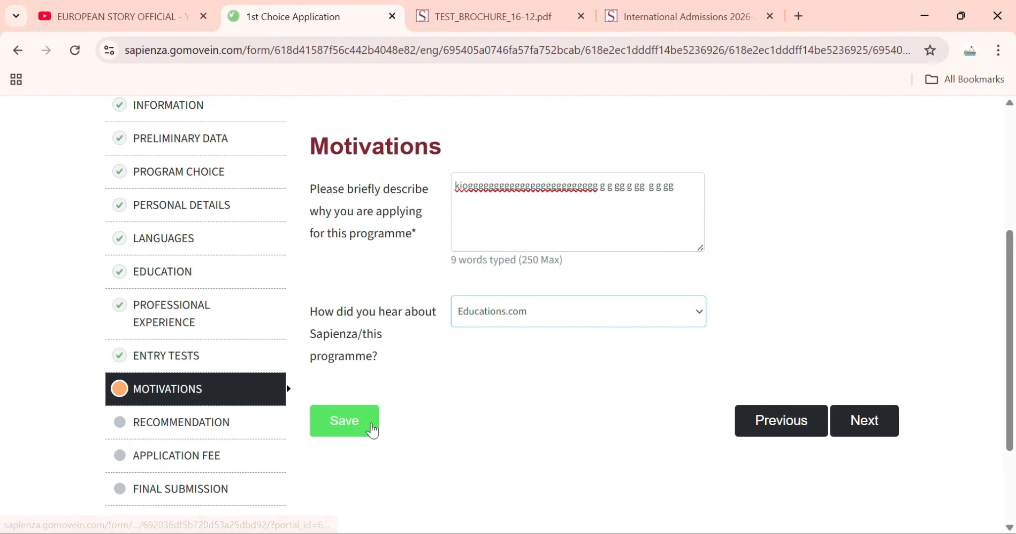
{"action": "left_click", "coordinate": [369, 425]}
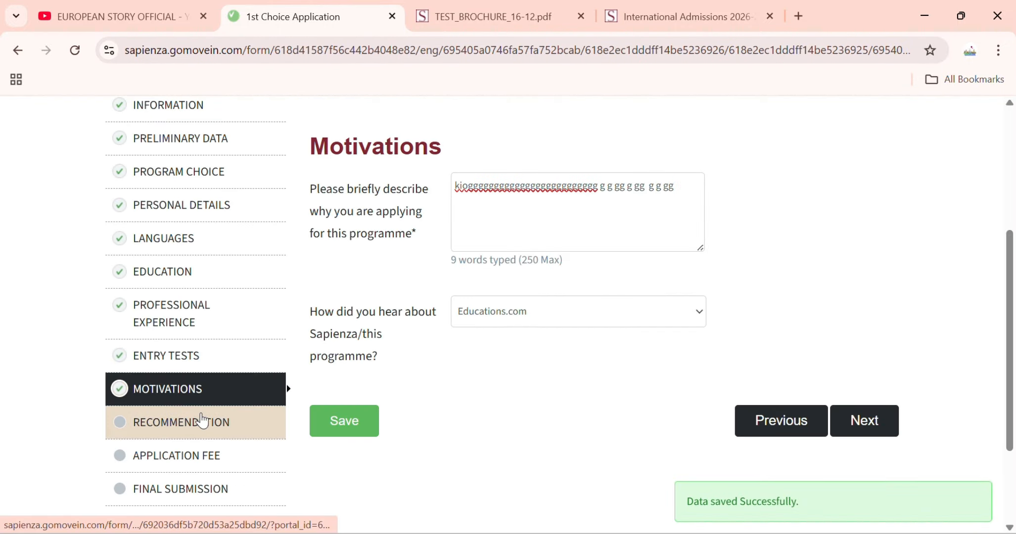
{"action": "left_click", "coordinate": [200, 422]}
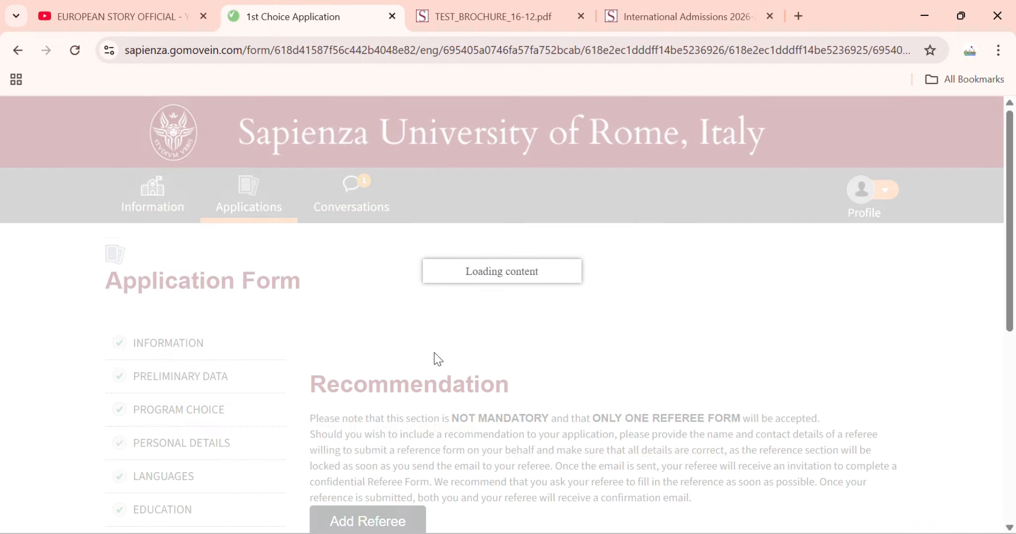
- Add a new referee with title Dr. and enter the referee's first and last name
{"action": "scroll", "coordinate": [438, 362], "scroll_direction": "down", "scroll_amount": 3}
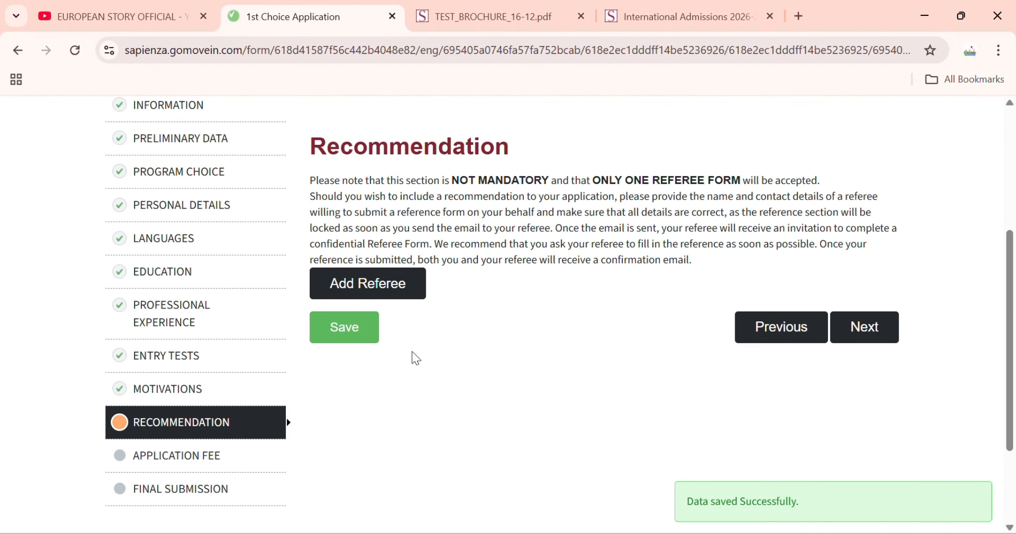
{"action": "left_click", "coordinate": [378, 300]}
{"action": "left_click", "coordinate": [490, 324]}
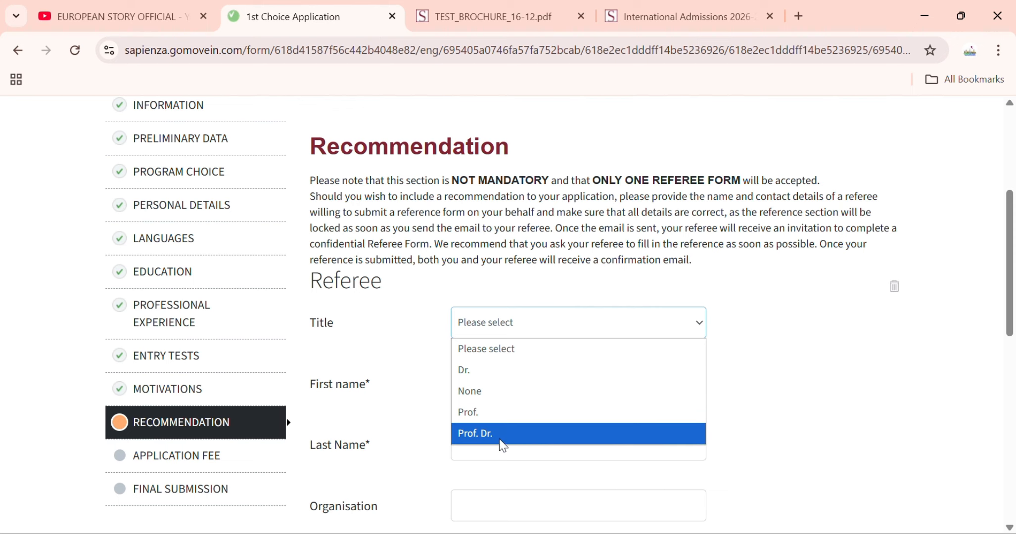
{"action": "left_click", "coordinate": [500, 371]}
{"action": "scroll", "coordinate": [481, 373], "scroll_direction": "down", "scroll_amount": 1}
{"action": "scroll", "coordinate": [482, 374], "scroll_direction": "down", "scroll_amount": 2}
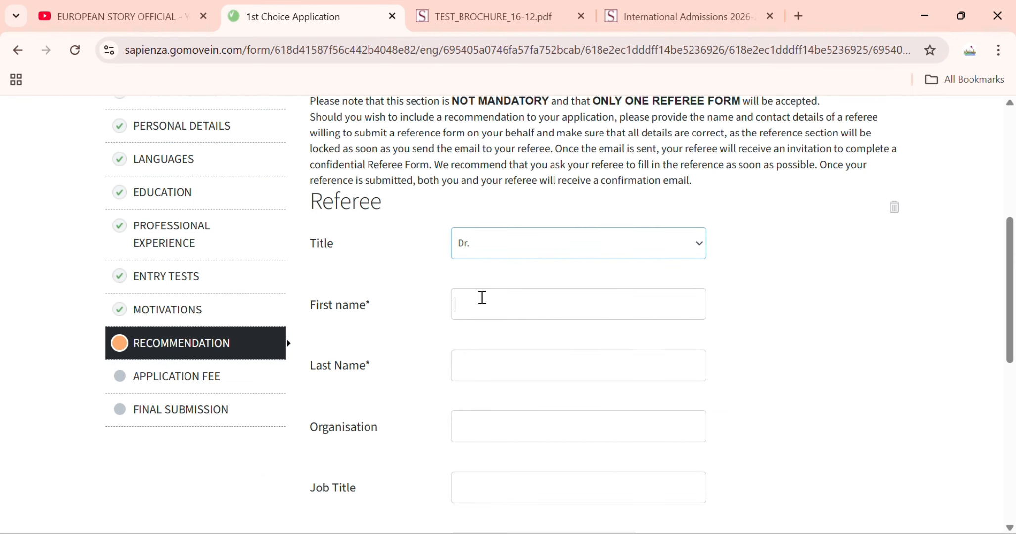
{"action": "left_click", "coordinate": [483, 297]}
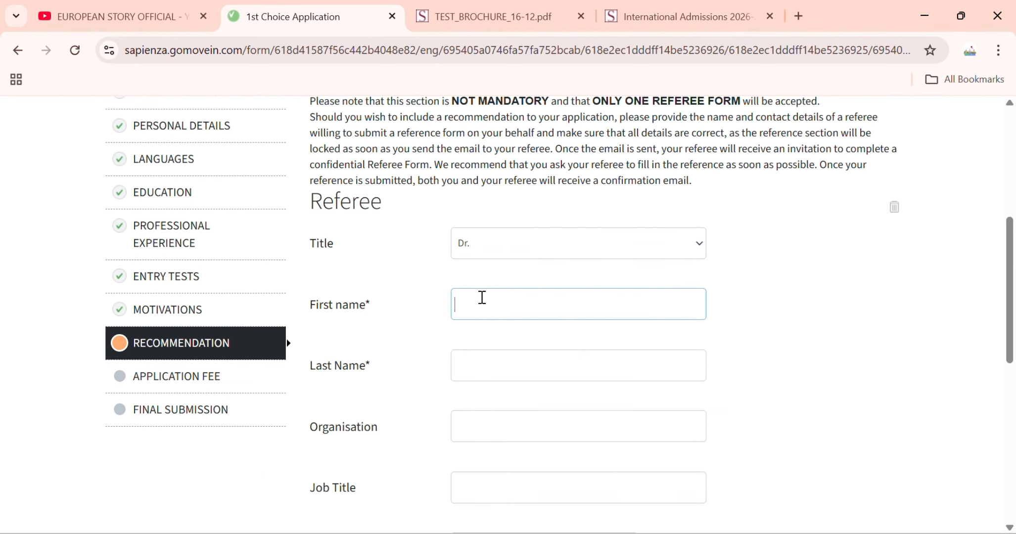
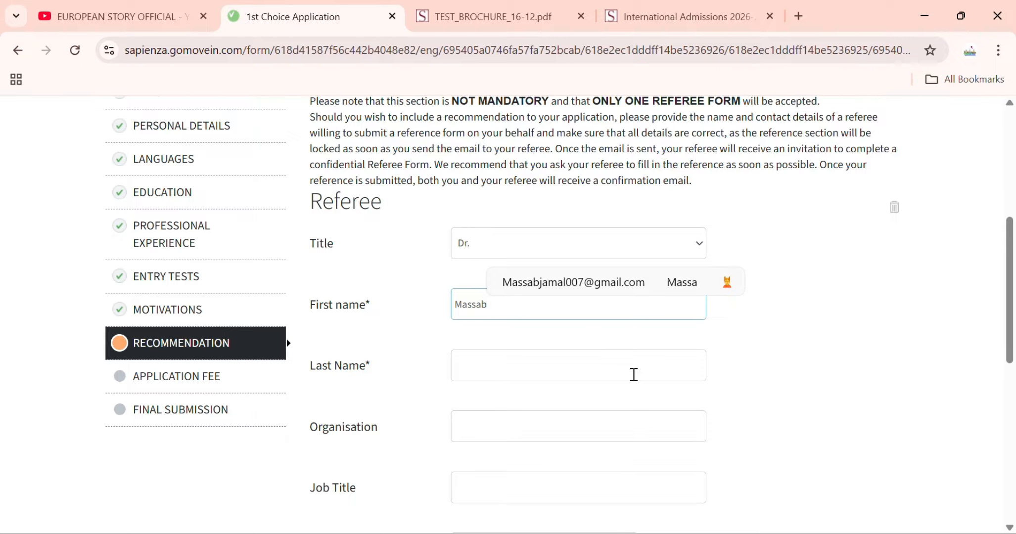
{"action": "left_click", "coordinate": [634, 375]}
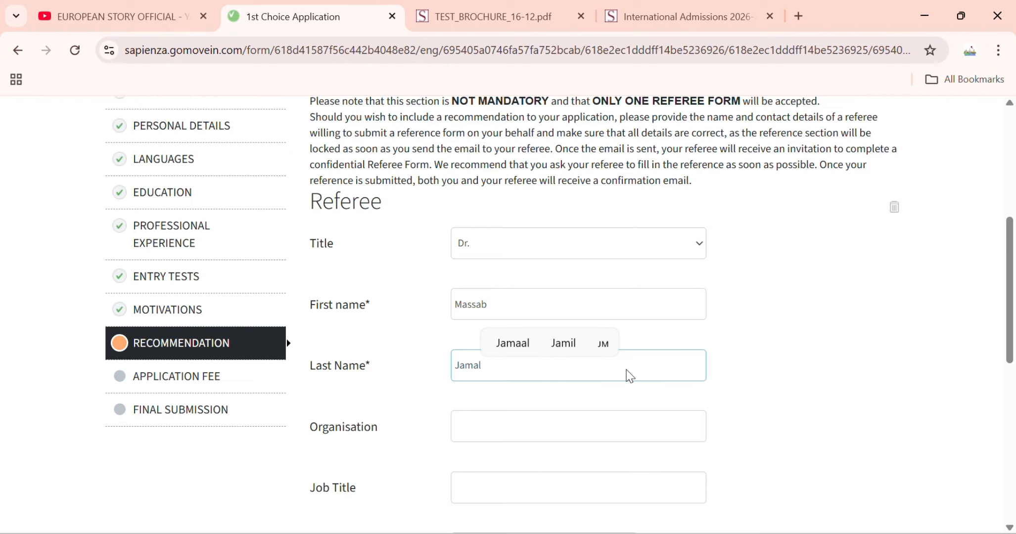
- Set the referee's organisation to Punjab college and job title to HOD
{"action": "left_click", "coordinate": [566, 413]}
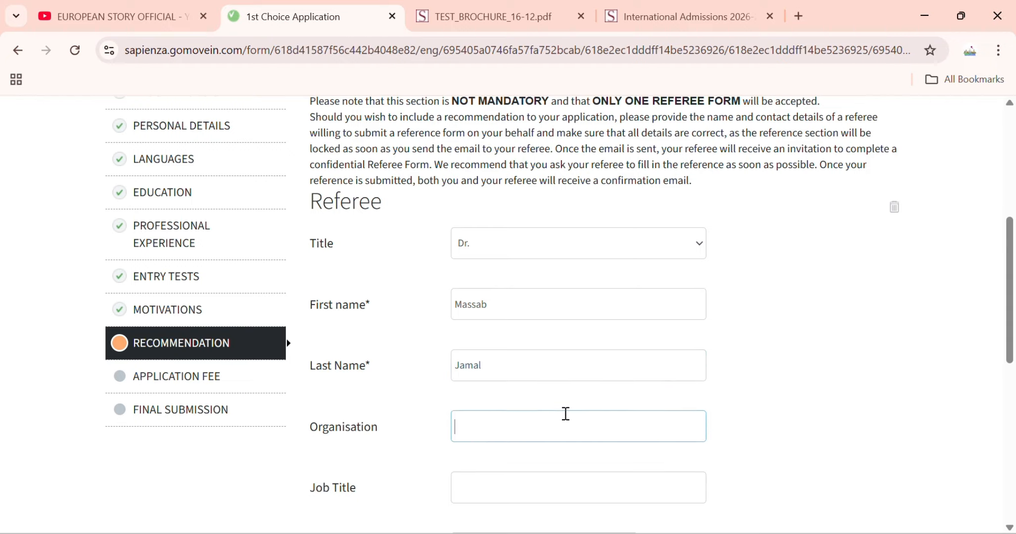
{"action": "type", "text": "P"}
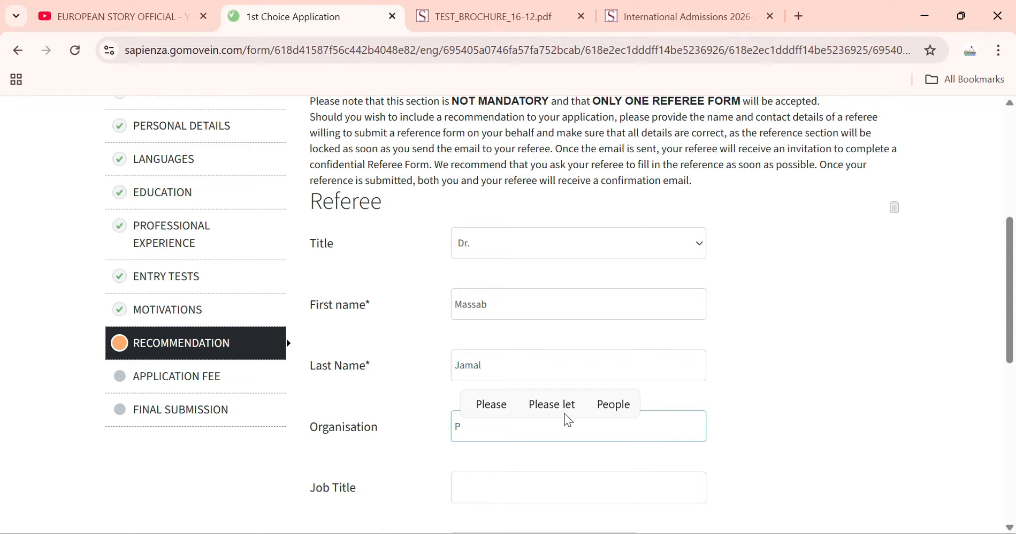
{"action": "type", "text": "unjab "}
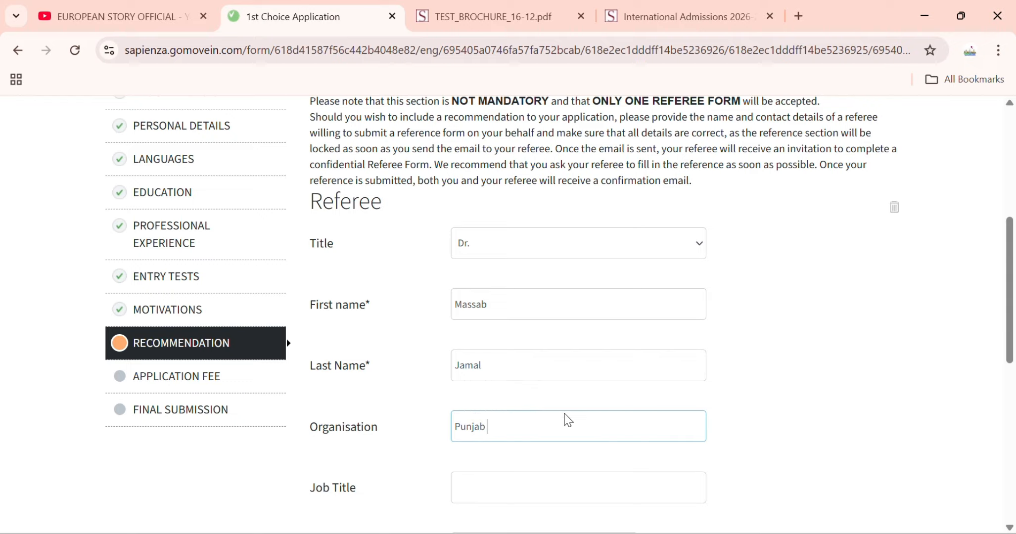
{"action": "type", "text": "college"}
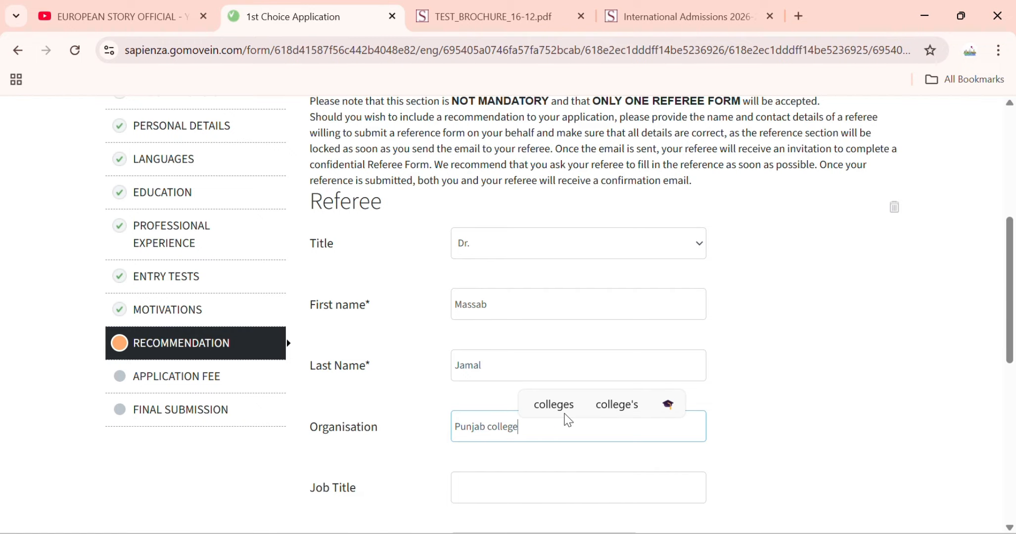
{"action": "scroll", "coordinate": [506, 386], "scroll_direction": "down", "scroll_amount": 3}
{"action": "left_click", "coordinate": [509, 328]}
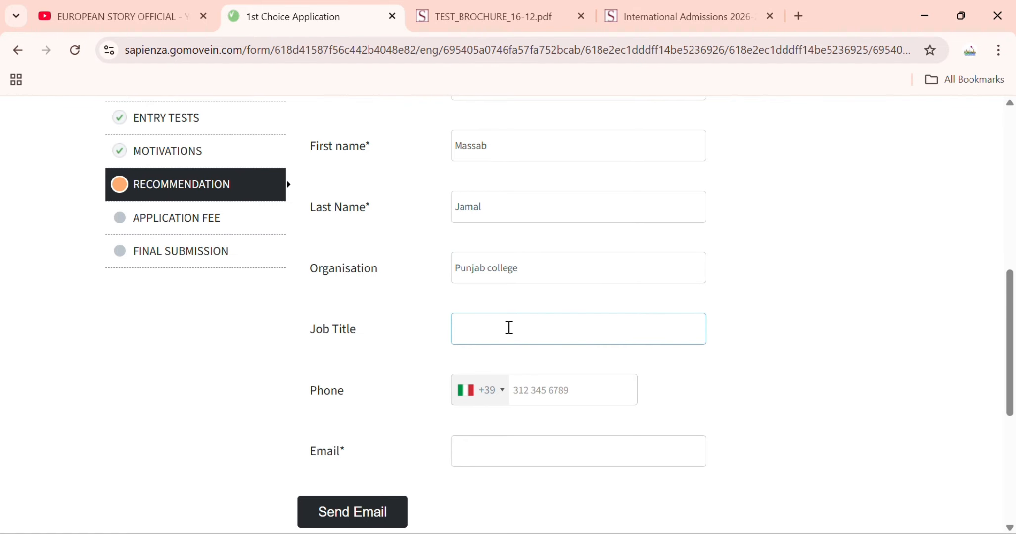
{"action": "scroll", "coordinate": [509, 328], "scroll_direction": "down", "scroll_amount": 3}
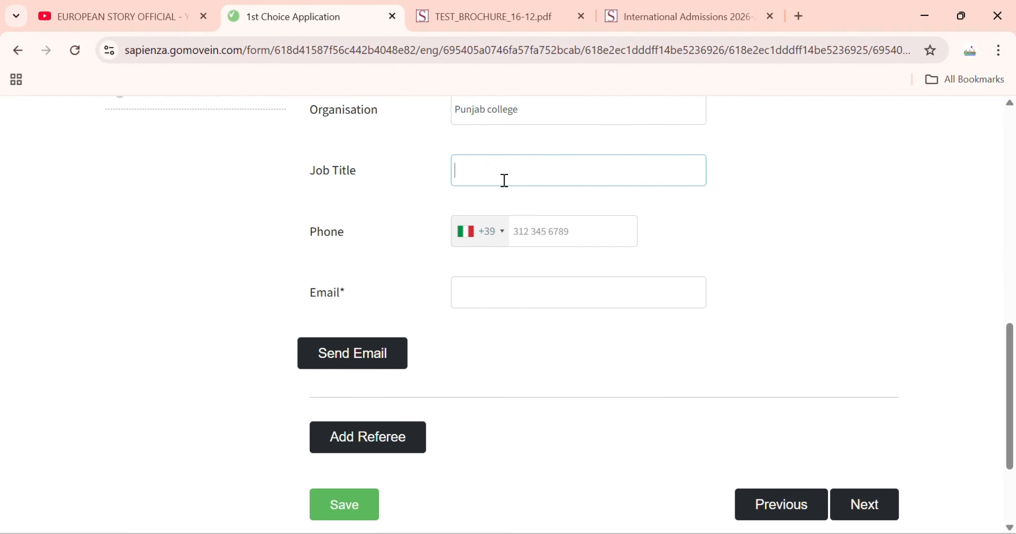
{"action": "type", "text": "HOD"}
- Enter the referee's phone number with Pakistan +92 code and their e-mail address
{"action": "left_click", "coordinate": [495, 240]}
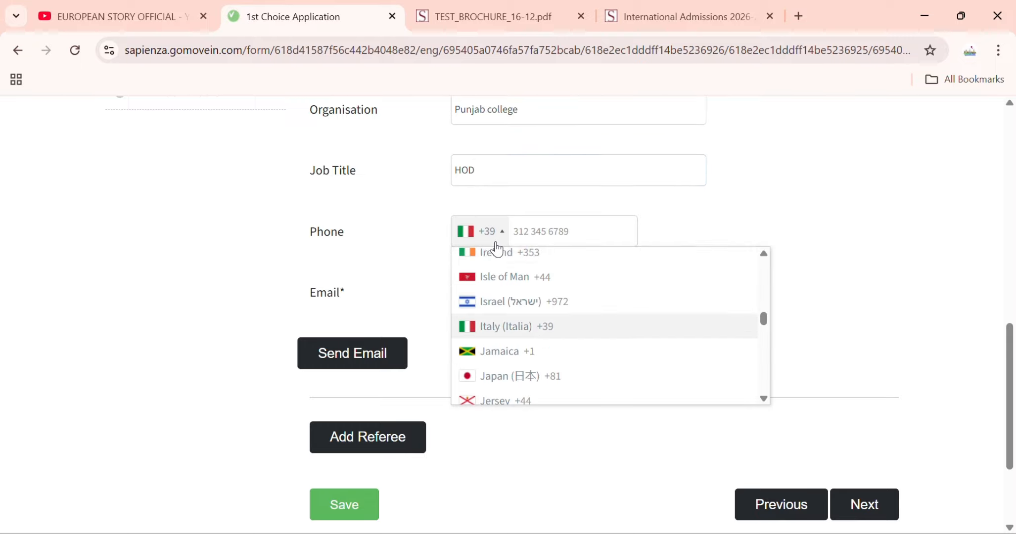
{"action": "scroll", "coordinate": [499, 282], "scroll_direction": "down", "scroll_amount": 20}
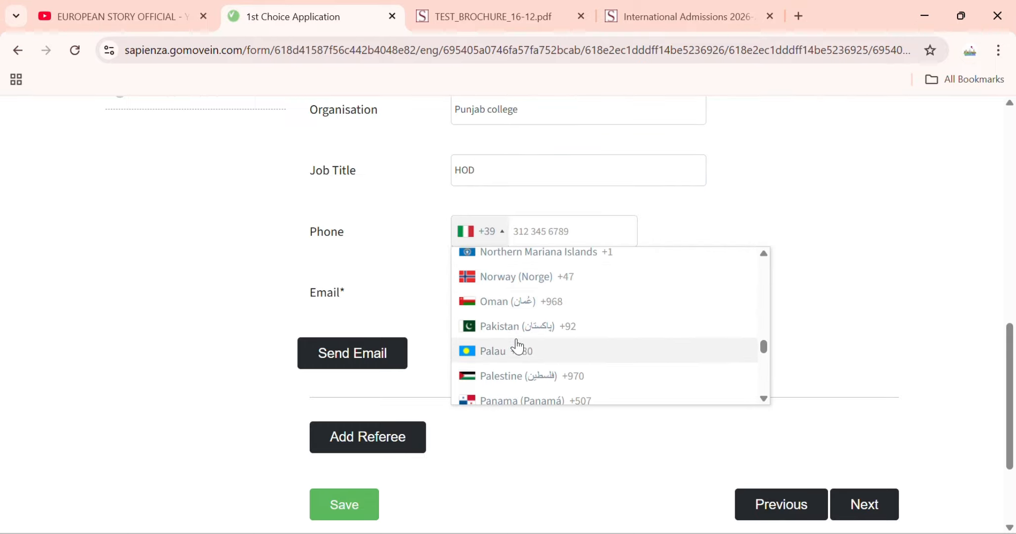
{"action": "left_click", "coordinate": [518, 347]}
{"action": "left_click", "coordinate": [479, 231]}
{"action": "left_click", "coordinate": [514, 326]}
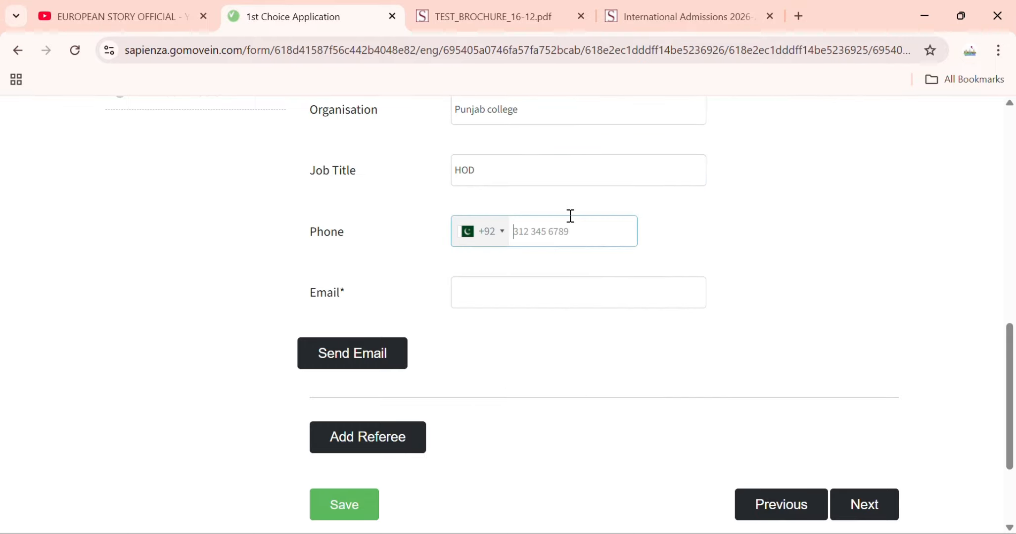
{"action": "left_click", "coordinate": [491, 303]}
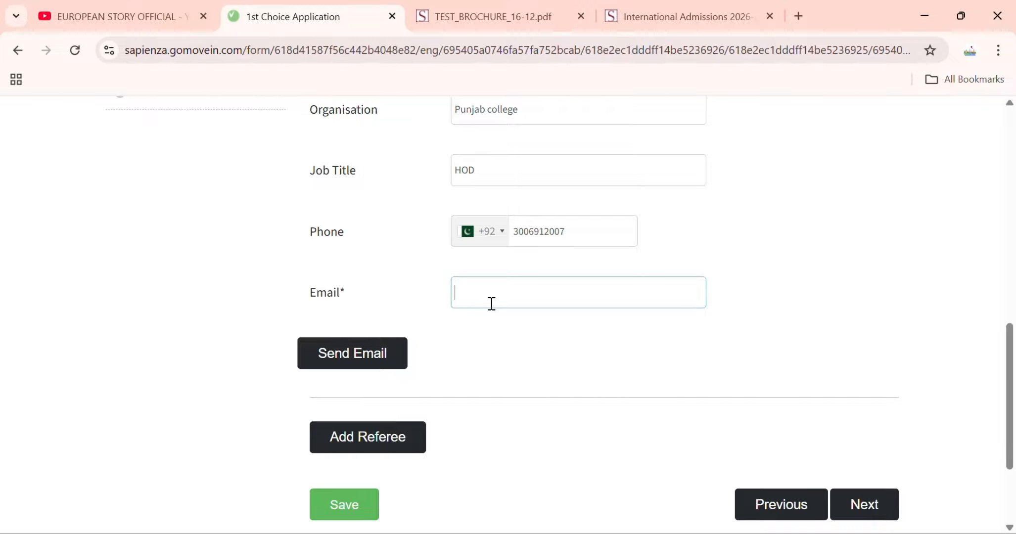
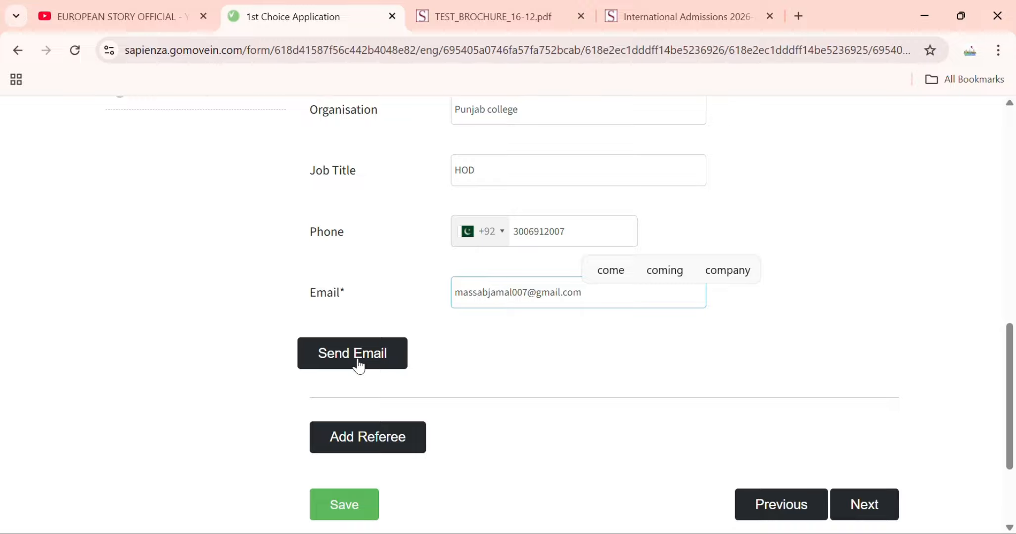
- Send and confirm the reference request e-mail, save Recommendation, then go to Application Fee
{"action": "left_click", "coordinate": [359, 366]}
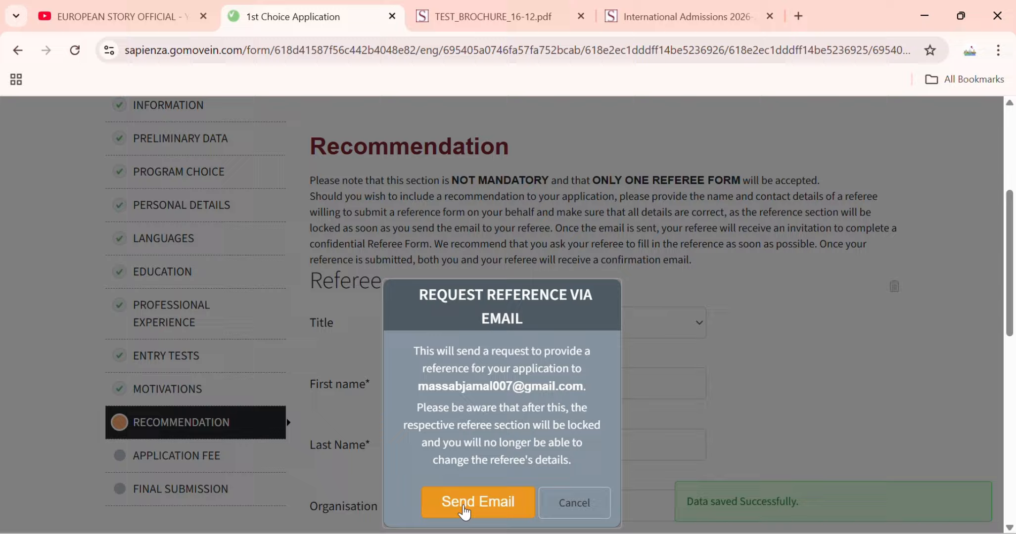
{"action": "left_click", "coordinate": [464, 510]}
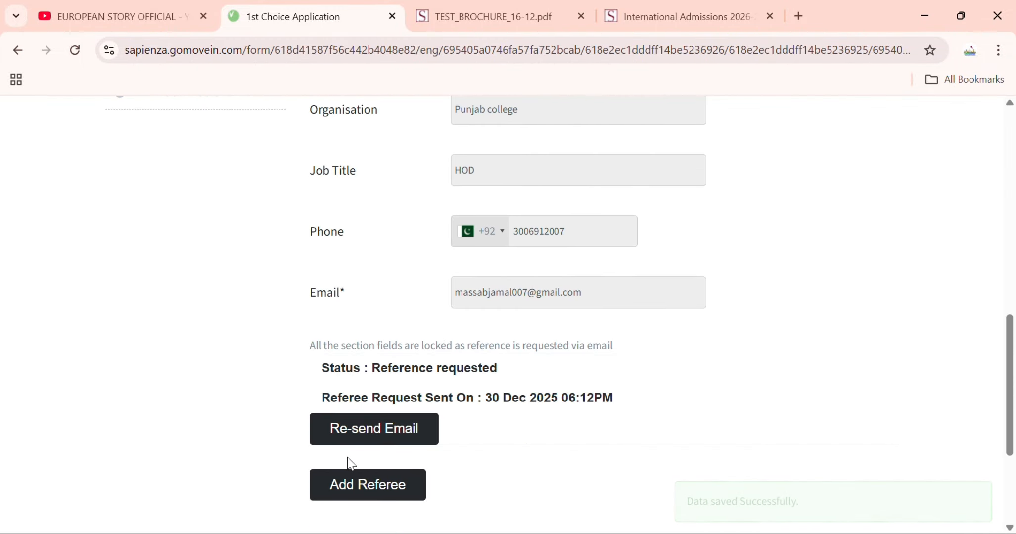
{"action": "scroll", "coordinate": [381, 433], "scroll_direction": "down", "scroll_amount": 4}
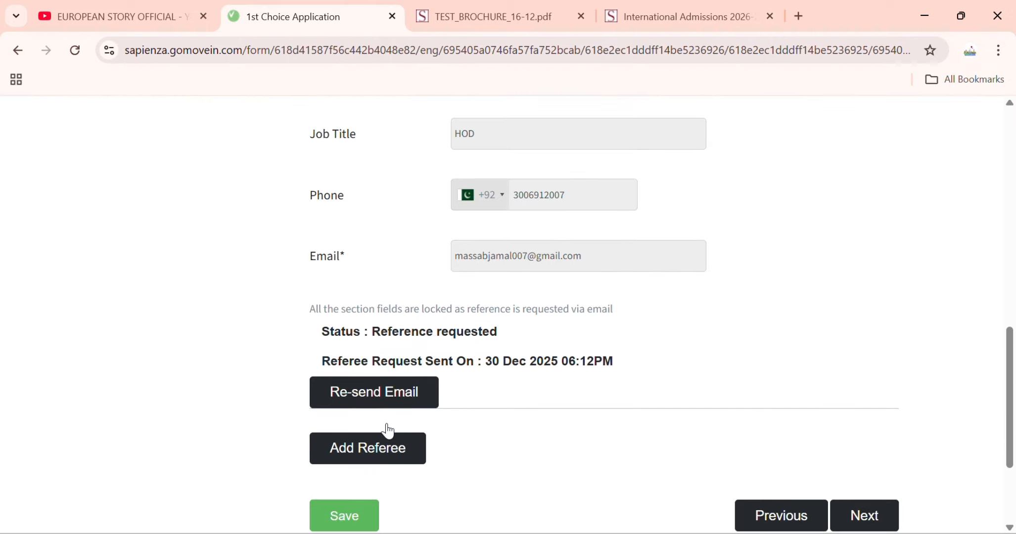
{"action": "left_click", "coordinate": [369, 357]}
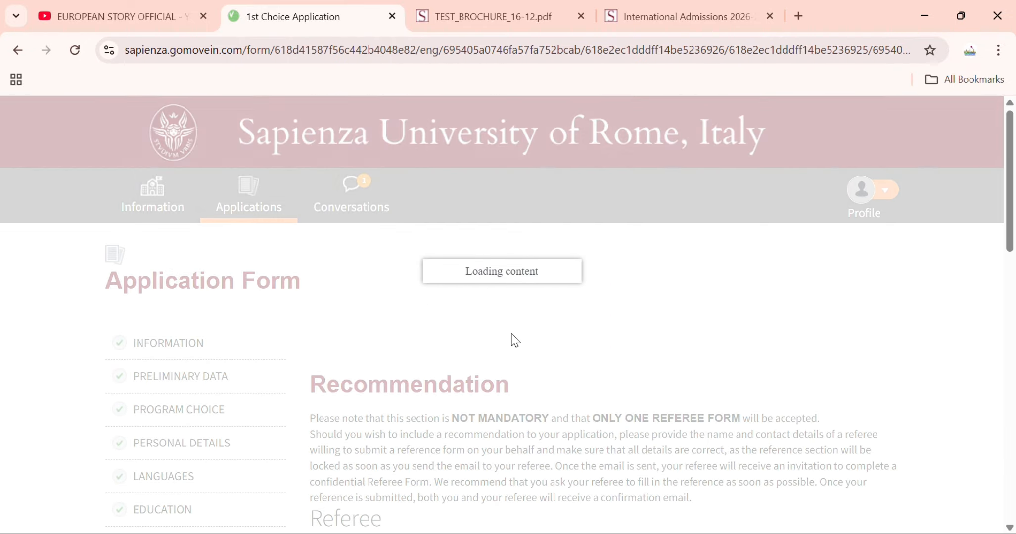
{"action": "scroll", "coordinate": [293, 417], "scroll_direction": "down", "scroll_amount": 3}
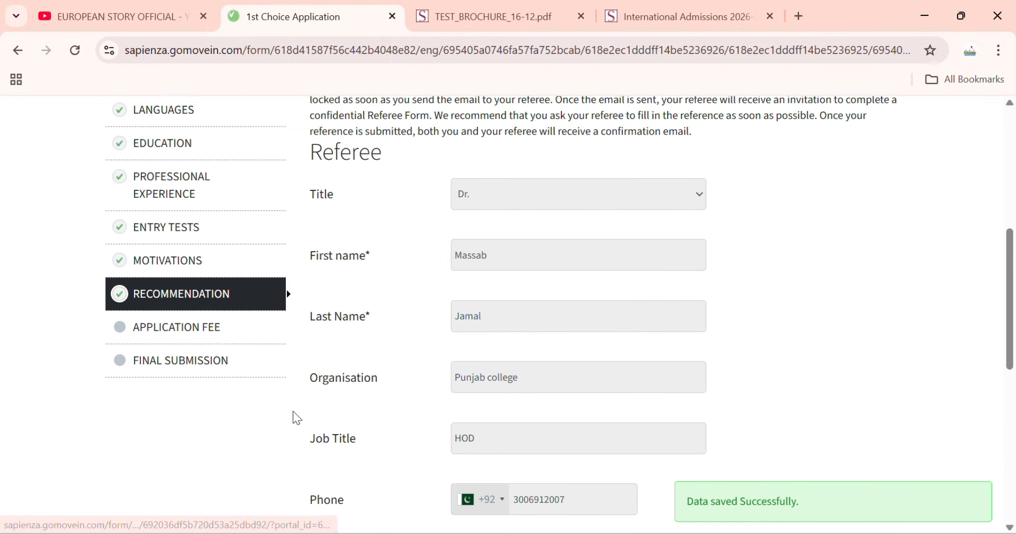
{"action": "left_click", "coordinate": [227, 306]}
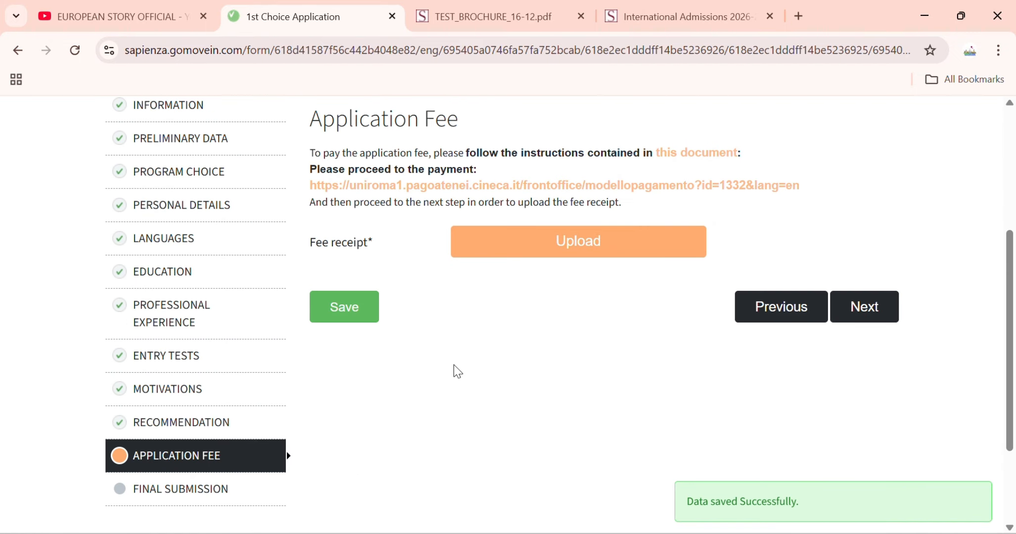
- Upload the downloaded PDF payment receipt as the fee receipt and save
{"action": "scroll", "coordinate": [453, 365], "scroll_direction": "up", "scroll_amount": 1}
{"action": "scroll", "coordinate": [453, 364], "scroll_direction": "up", "scroll_amount": 1}
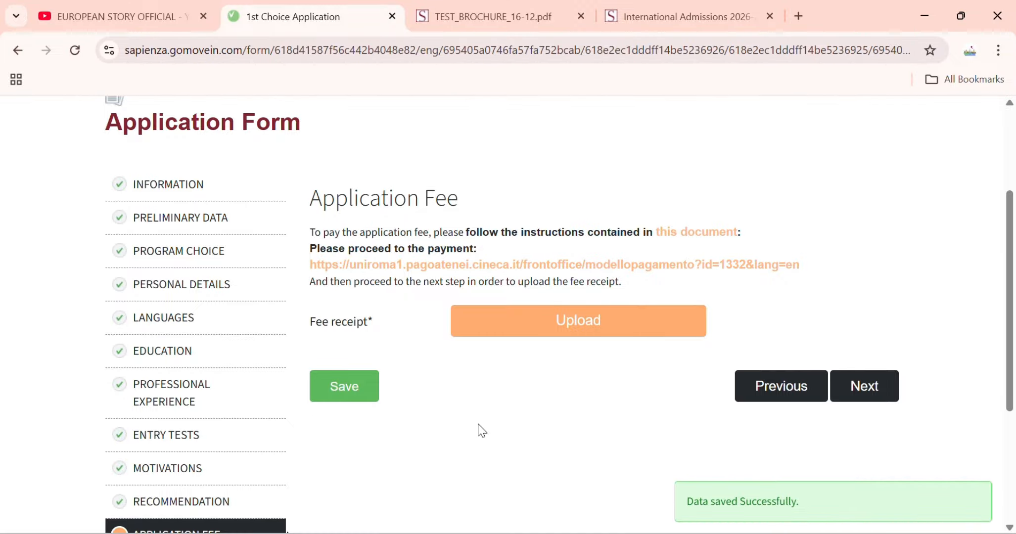
{"action": "scroll", "coordinate": [480, 430], "scroll_direction": "down", "scroll_amount": 3}
{"action": "scroll", "coordinate": [345, 276], "scroll_direction": "up", "scroll_amount": 3}
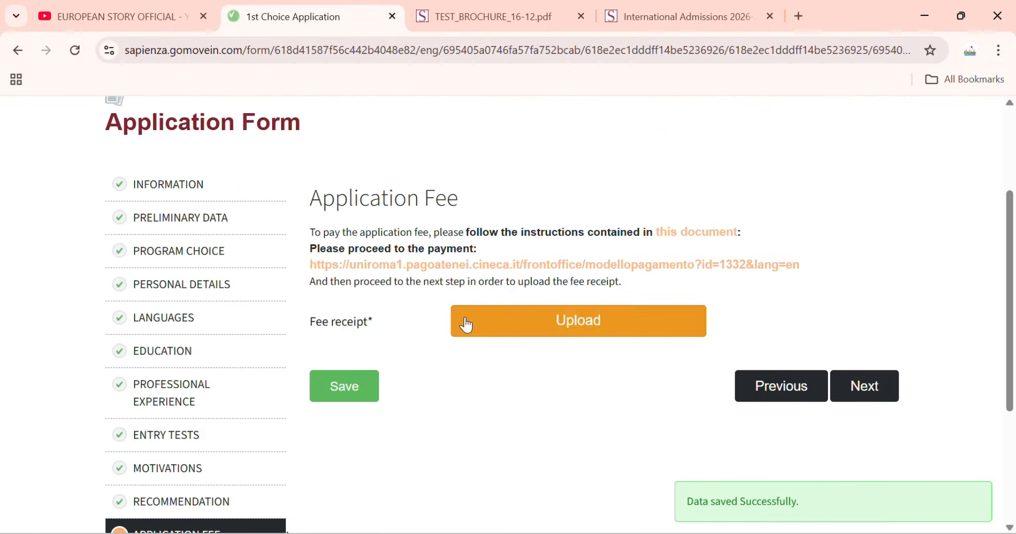
{"action": "left_click", "coordinate": [494, 335]}
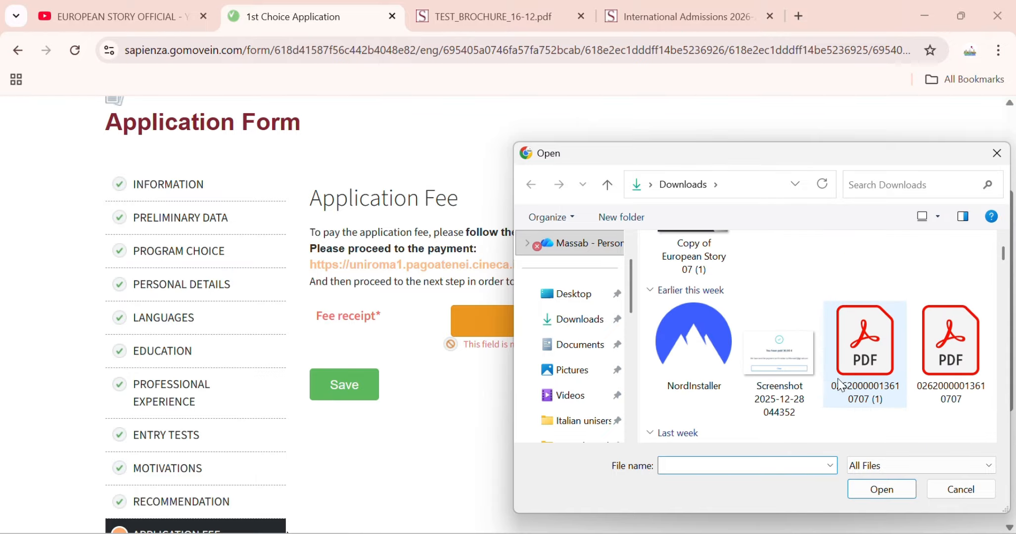
{"action": "left_click", "coordinate": [841, 384]}
{"action": "left_click", "coordinate": [881, 489]}
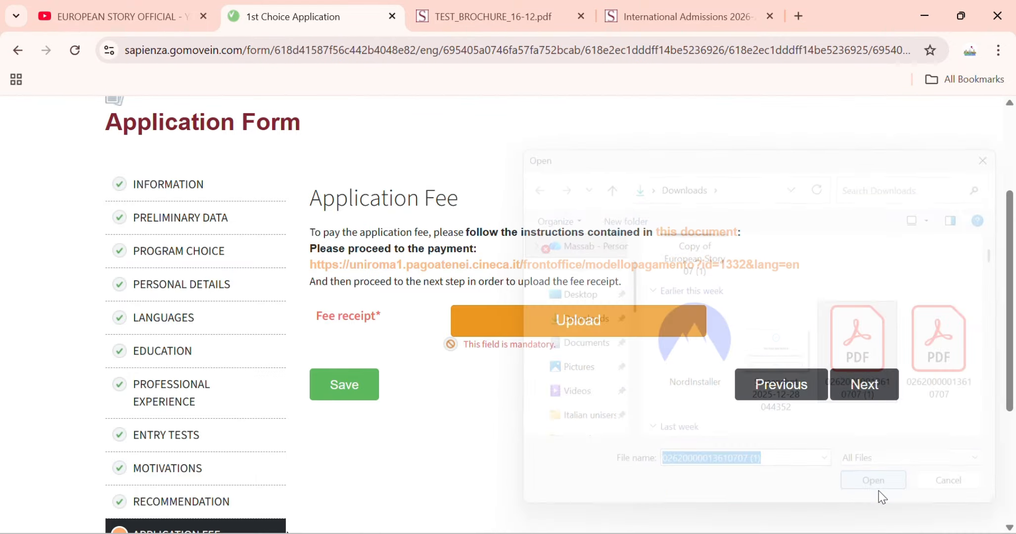
{"action": "left_click", "coordinate": [338, 389]}
{"action": "scroll", "coordinate": [380, 408], "scroll_direction": "down", "scroll_amount": 4}
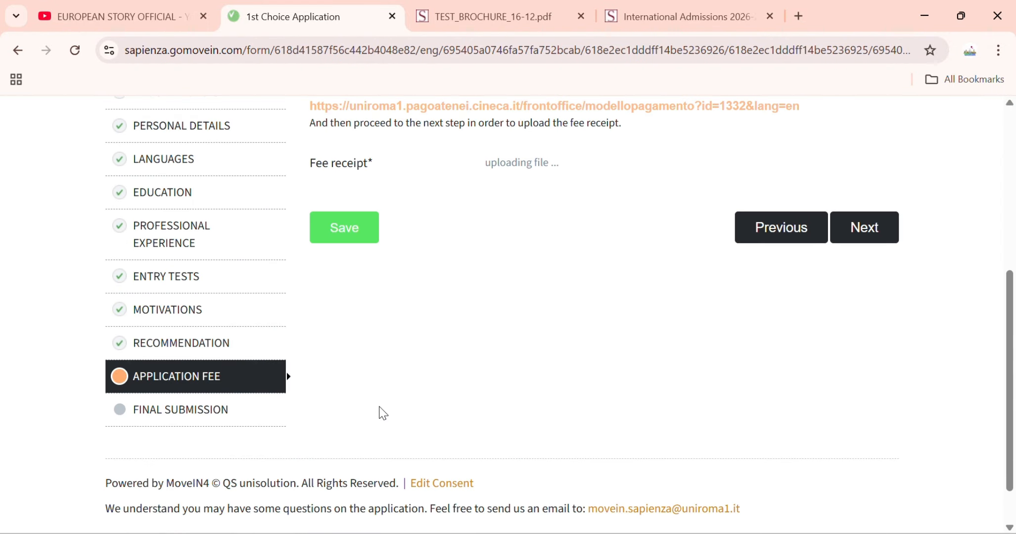
- In Final Submission, certify accurate information and at least 12 years of studies
{"action": "left_click", "coordinate": [266, 408]}
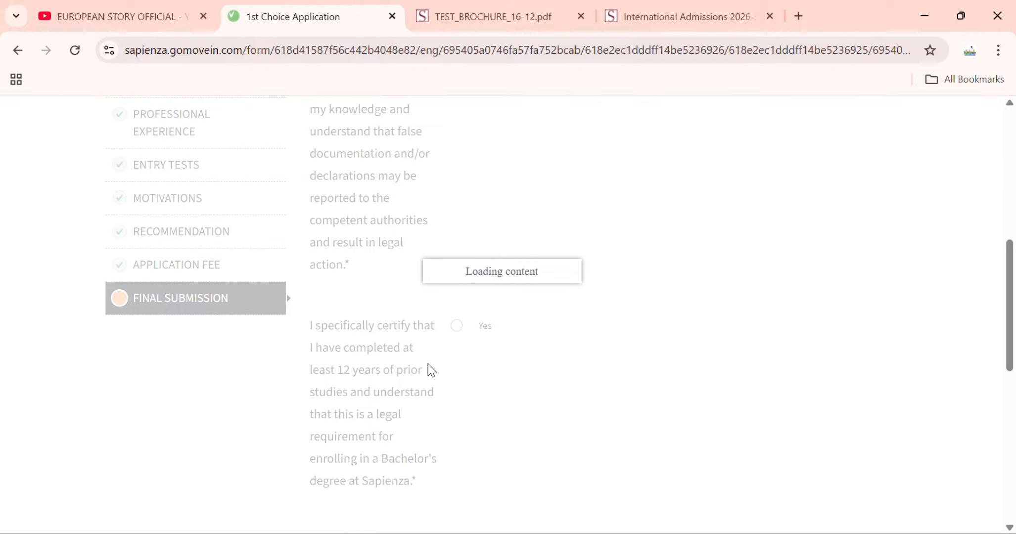
{"action": "scroll", "coordinate": [445, 346], "scroll_direction": "down", "scroll_amount": 3}
{"action": "left_click", "coordinate": [456, 268]}
{"action": "scroll", "coordinate": [457, 297], "scroll_direction": "down", "scroll_amount": 3}
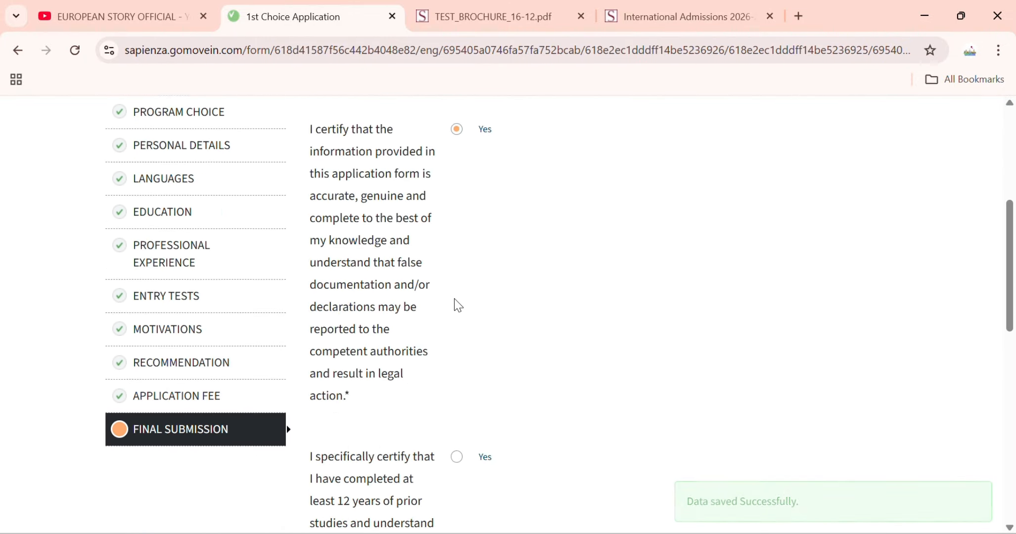
{"action": "scroll", "coordinate": [460, 322], "scroll_direction": "down", "scroll_amount": 2}
{"action": "left_click", "coordinate": [457, 358]}
{"action": "scroll", "coordinate": [461, 366], "scroll_direction": "down", "scroll_amount": 4}
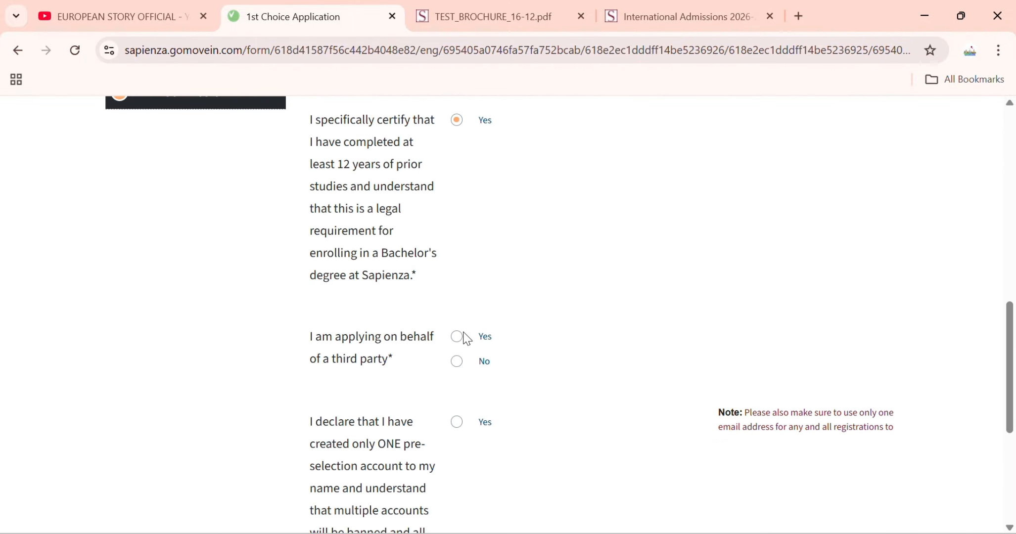
- Answer Yes to third-party applying and full consent, then save the declarations
{"action": "left_click", "coordinate": [465, 338]}
{"action": "left_click", "coordinate": [456, 422]}
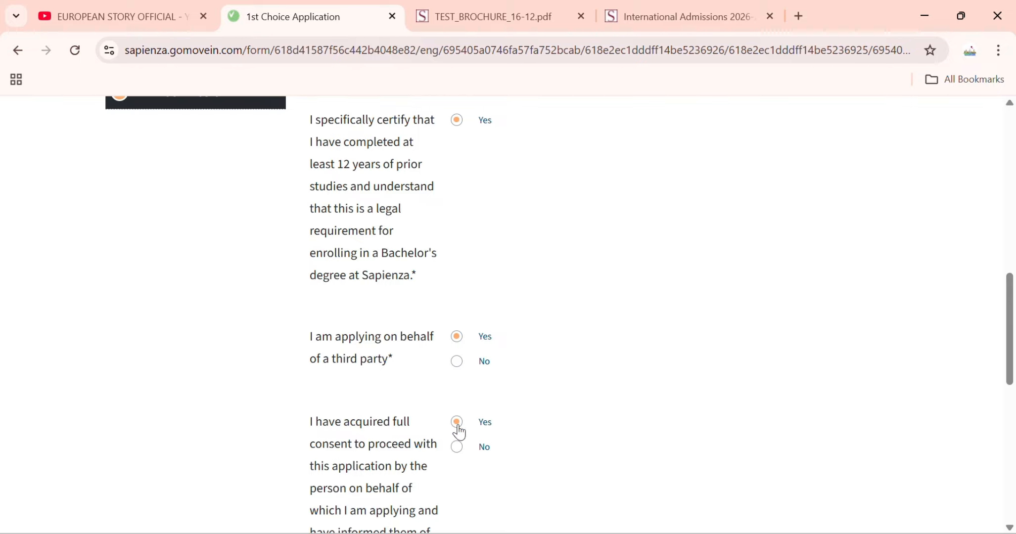
{"action": "scroll", "coordinate": [462, 433], "scroll_direction": "down", "scroll_amount": 7}
{"action": "left_click", "coordinate": [325, 491]}
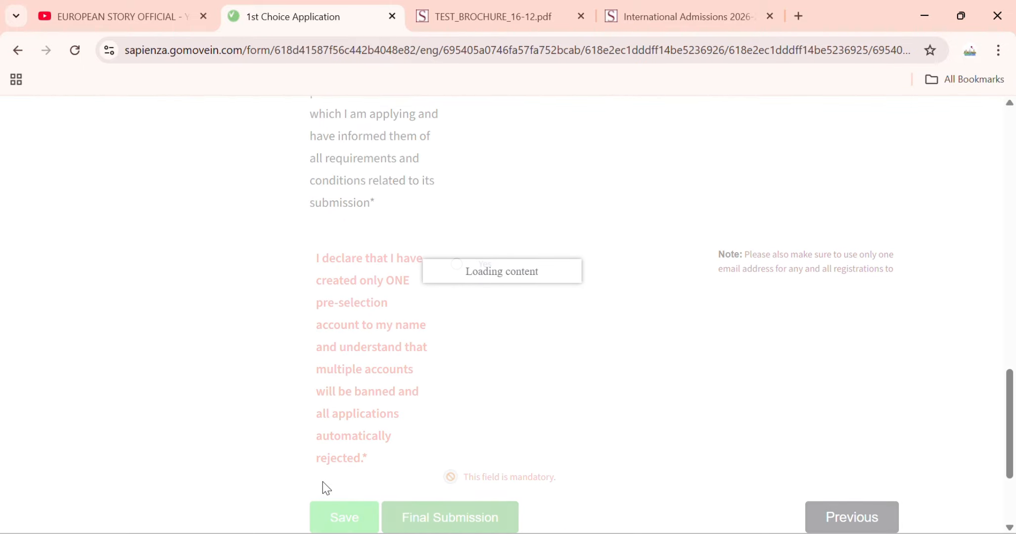
{"action": "scroll", "coordinate": [295, 270], "scroll_direction": "down", "scroll_amount": 15}
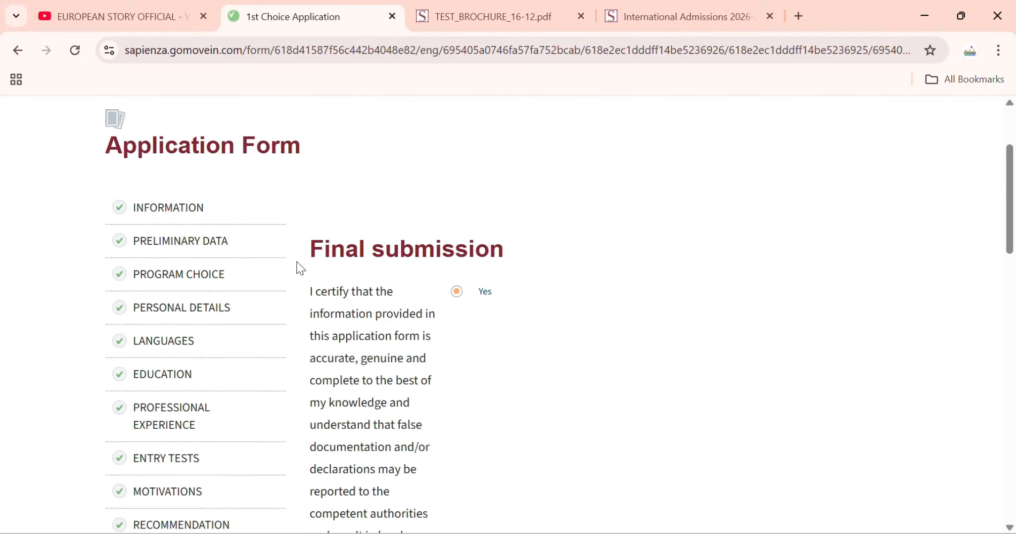
{"action": "scroll", "coordinate": [466, 371], "scroll_direction": "down", "scroll_amount": 2}
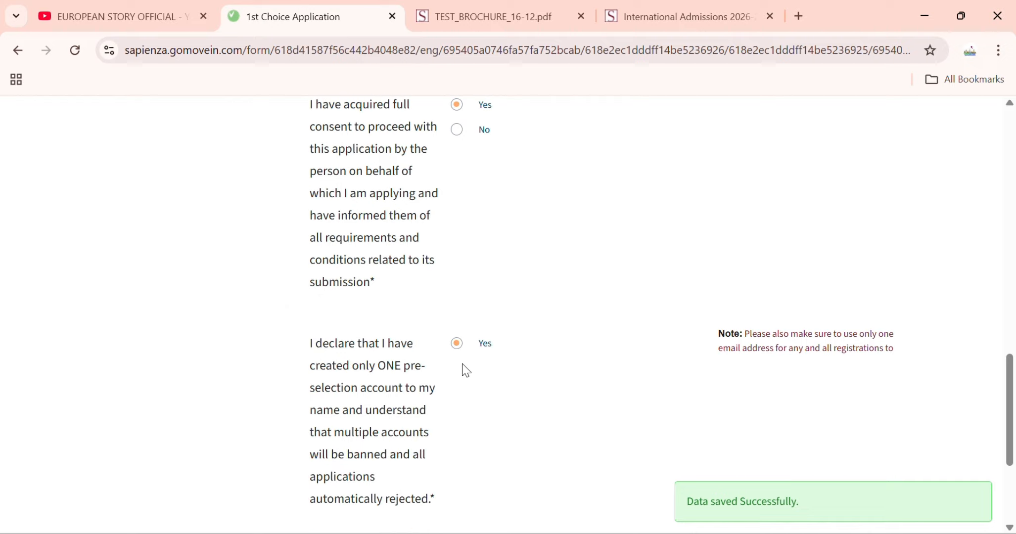
{"action": "scroll", "coordinate": [466, 371], "scroll_direction": "down", "scroll_amount": 4}
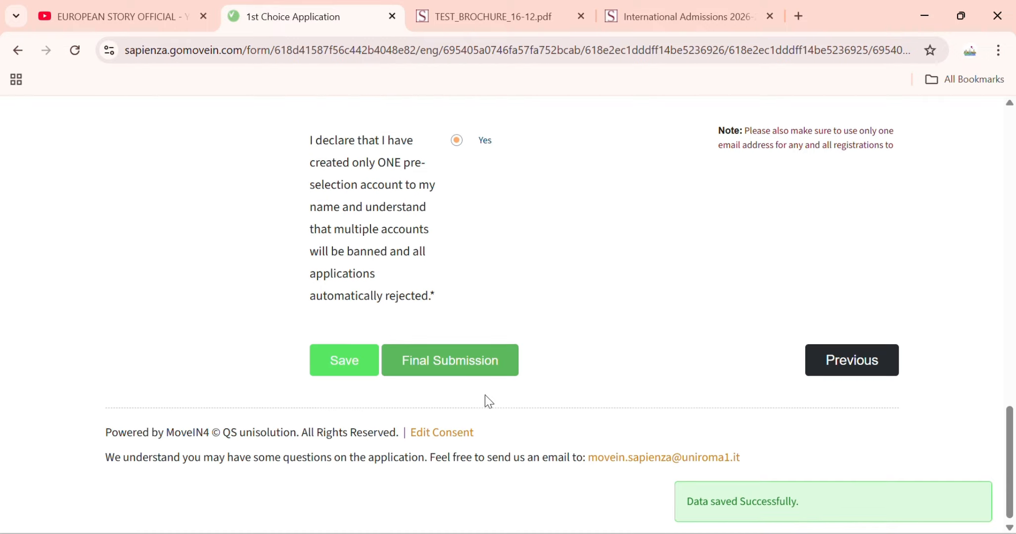
{"action": "scroll", "coordinate": [454, 365], "scroll_direction": "up", "scroll_amount": 20}
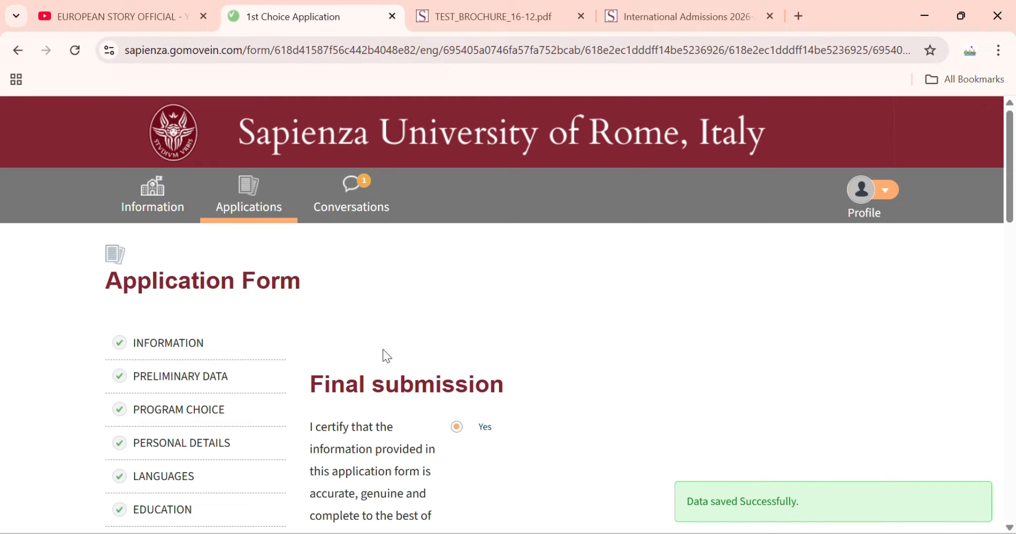
{"action": "scroll", "coordinate": [387, 355], "scroll_direction": "down", "scroll_amount": 12}
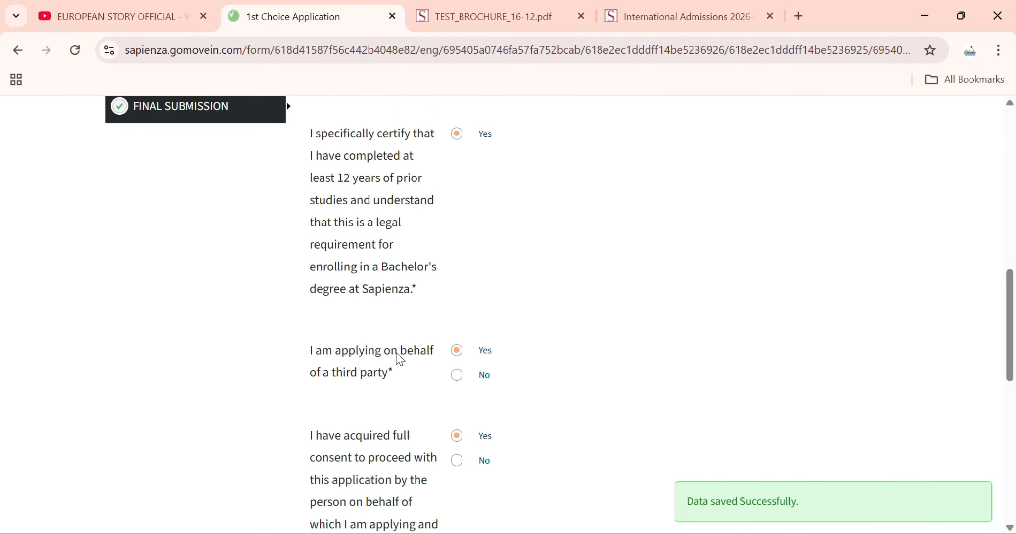
{"action": "scroll", "coordinate": [451, 242], "scroll_direction": "down", "scroll_amount": 6}
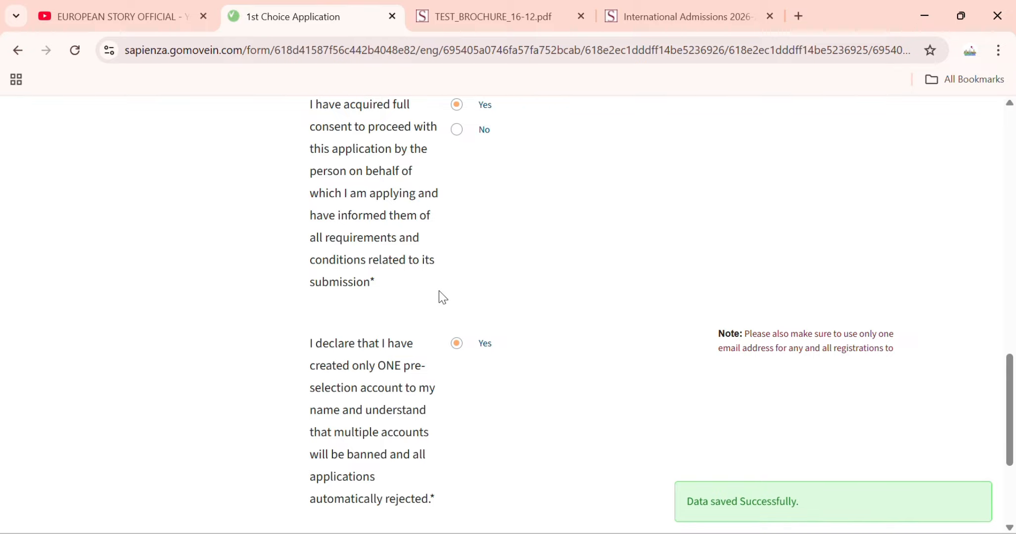
{"action": "scroll", "coordinate": [438, 297], "scroll_direction": "up", "scroll_amount": 8}
{"action": "scroll", "coordinate": [438, 302], "scroll_direction": "down", "scroll_amount": 12}
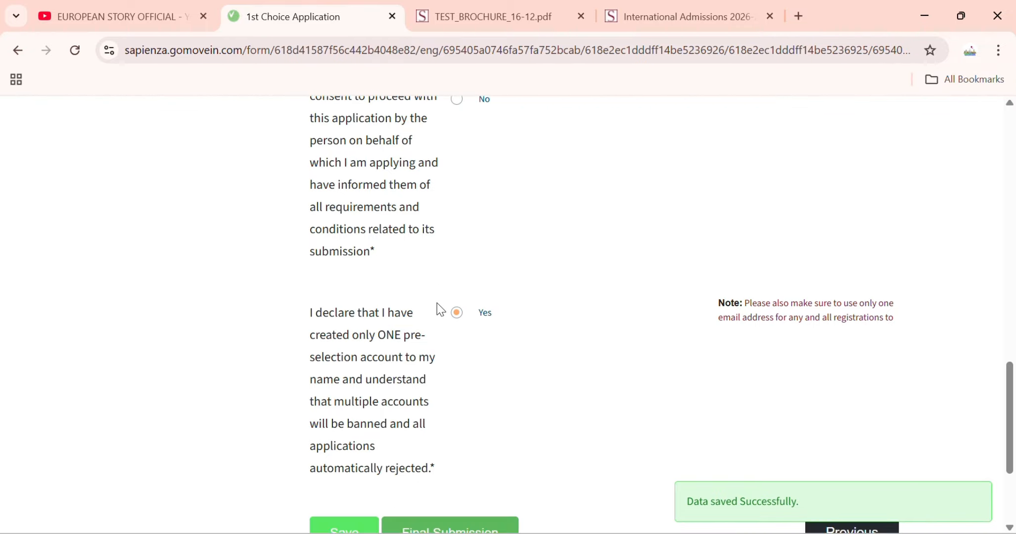
{"action": "scroll", "coordinate": [439, 315], "scroll_direction": "up", "scroll_amount": 15}
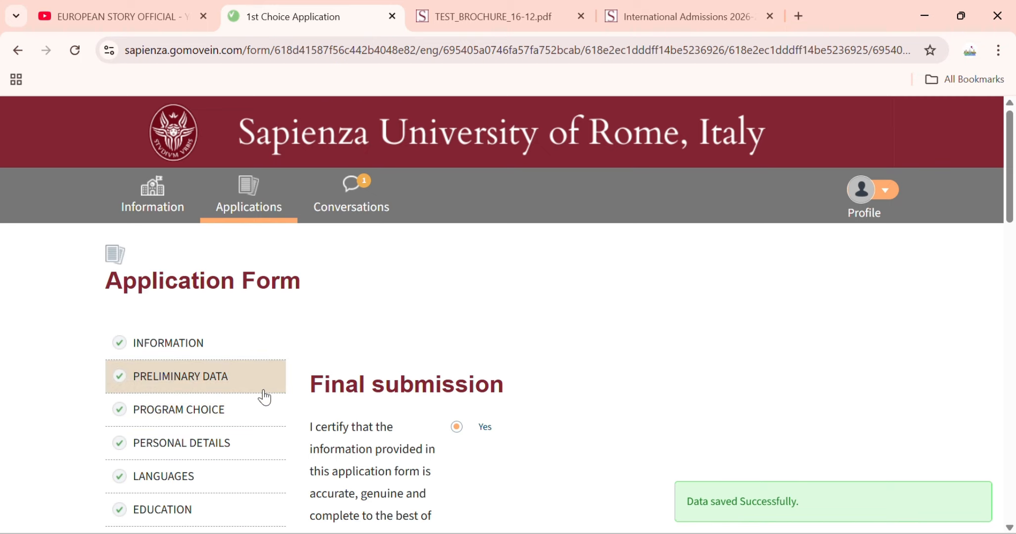
{"action": "scroll", "coordinate": [267, 386], "scroll_direction": "down", "scroll_amount": 1}
{"action": "scroll", "coordinate": [270, 376], "scroll_direction": "up", "scroll_amount": 1}
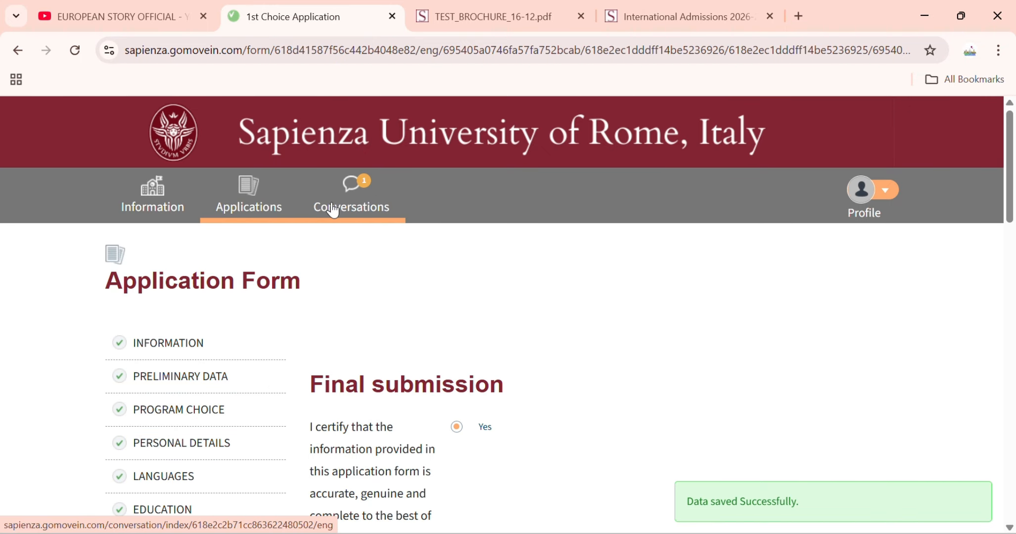
- Show details of the 2026 Bachelor's application on My Applications, at 88%
{"action": "left_click", "coordinate": [165, 203]}
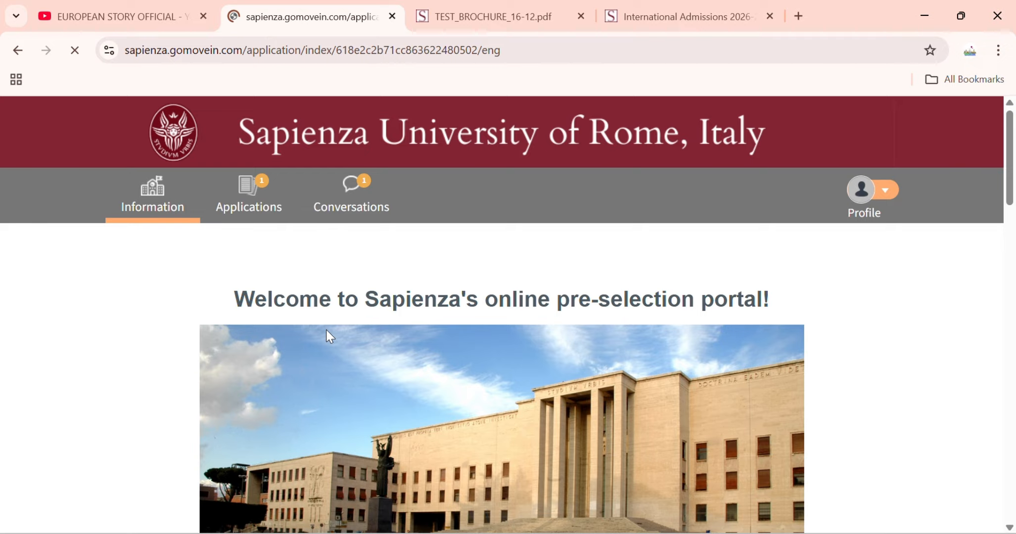
{"action": "scroll", "coordinate": [346, 396], "scroll_direction": "down", "scroll_amount": 3}
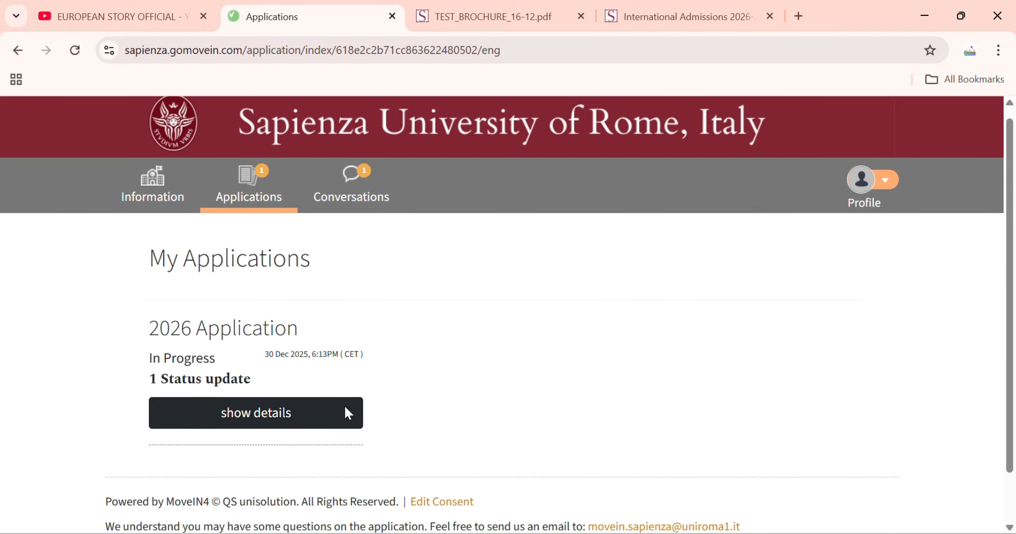
{"action": "left_click", "coordinate": [308, 371]}
{"action": "scroll", "coordinate": [346, 376], "scroll_direction": "down", "scroll_amount": 3}
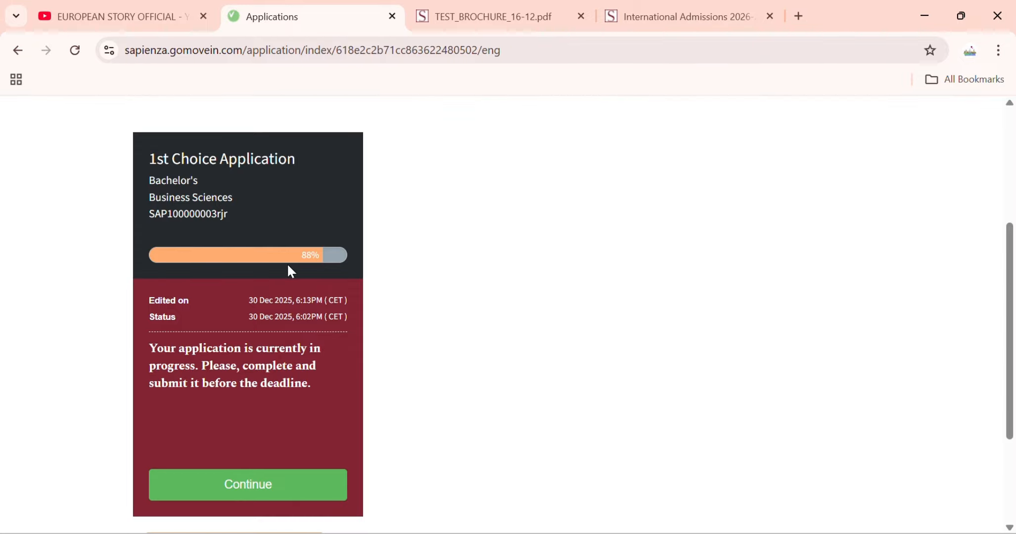
- Move the portal tab to the end and switch to the EUROPEAN STORY OFFICIAL YouTube tab
{"action": "left_click_drag", "start_coordinate": [280, 22], "coordinate": [636, 26]}
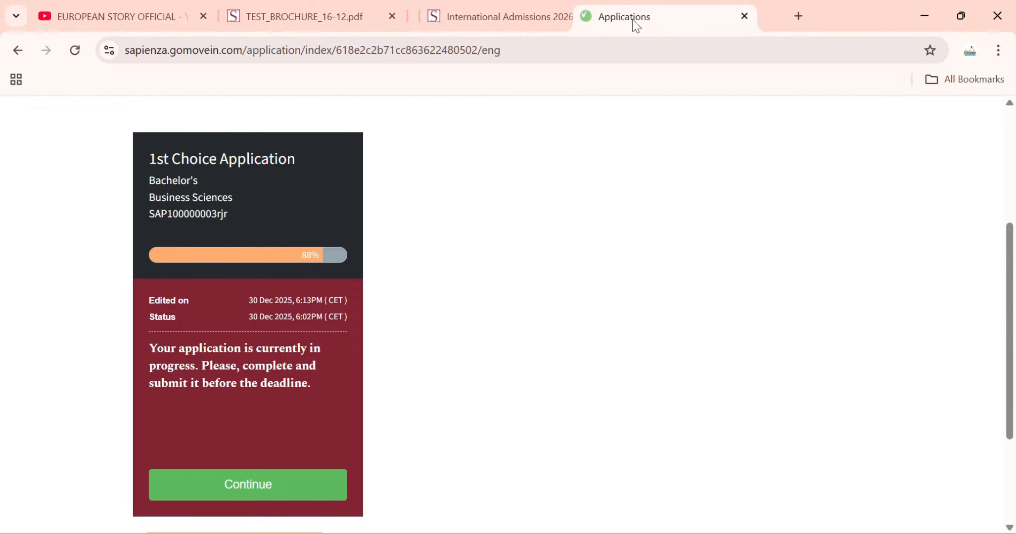
{"action": "left_click", "coordinate": [116, 10]}
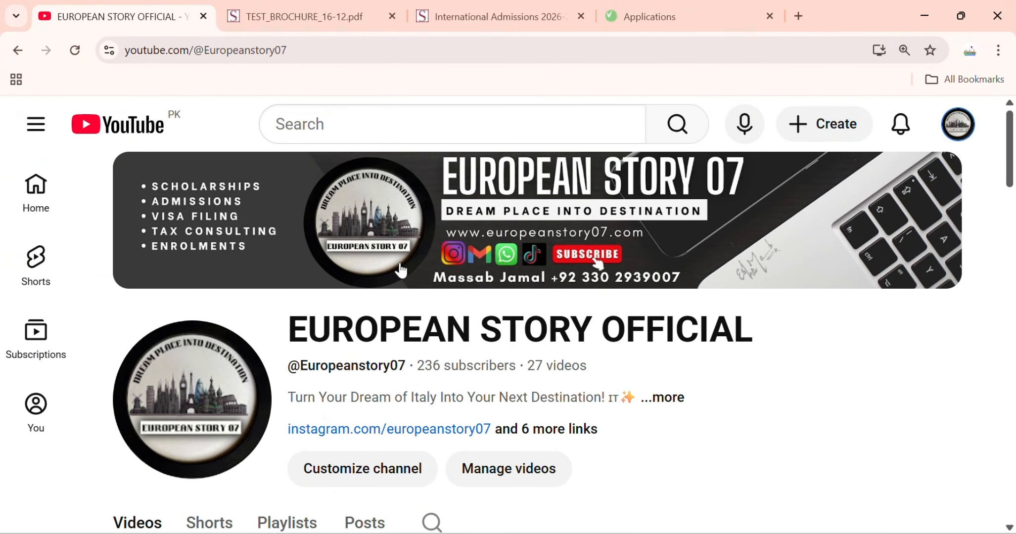
{"action": "mouse_move", "coordinate": [402, 270]}
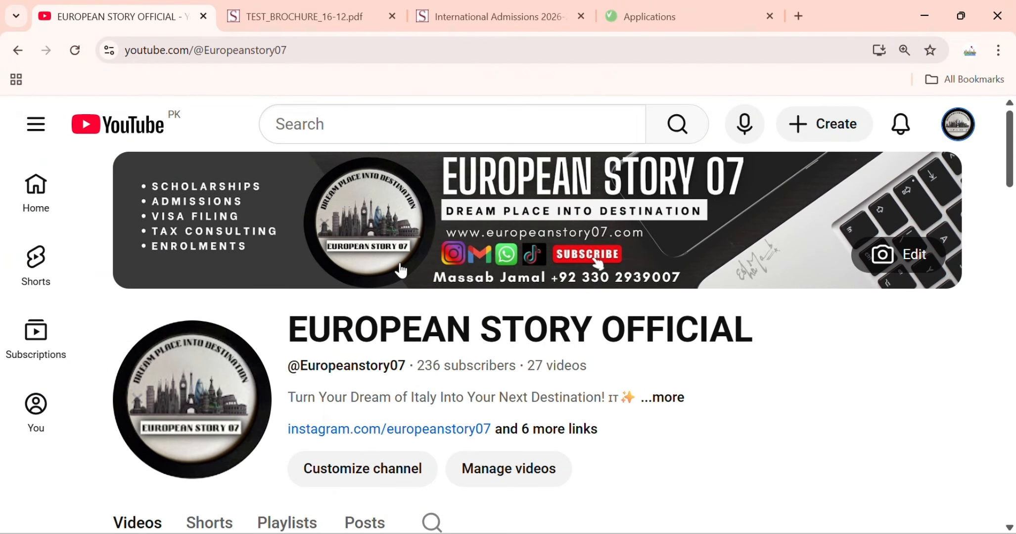